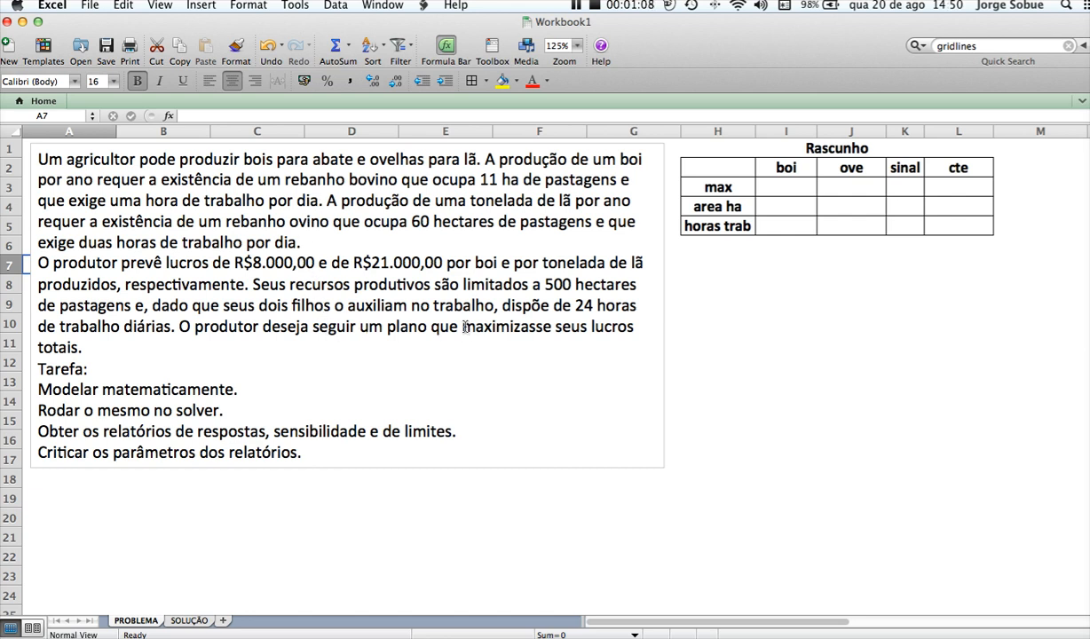
Examine the problem statement's profit-maximisation objective and two products, along with the max, area ha and horas trab rows of the draft table
drag(462, 326, 202, 338)
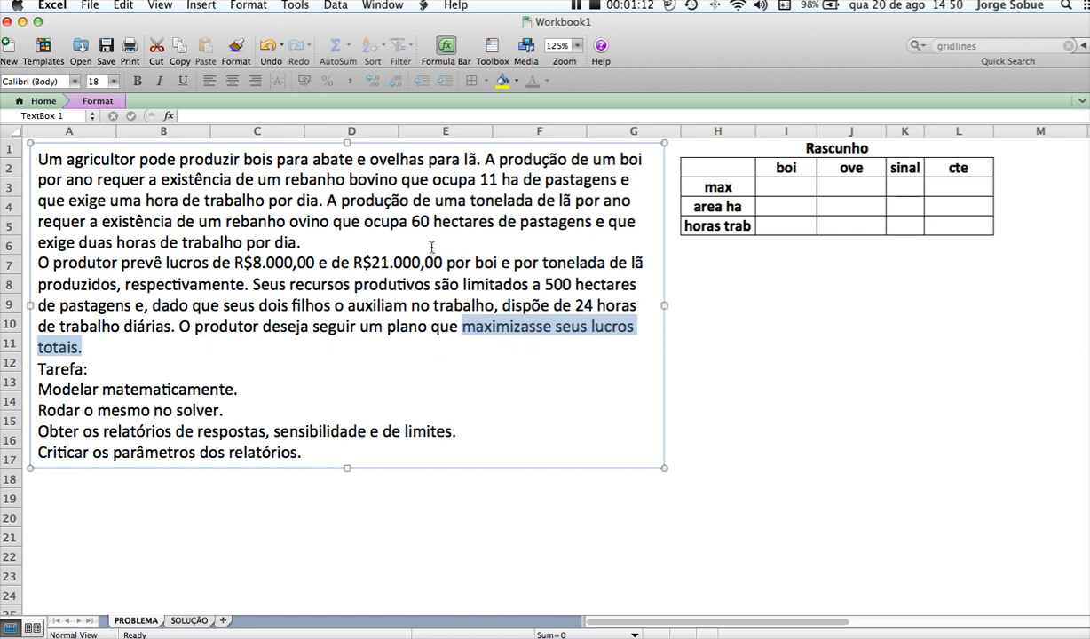
double_click(337, 161)
drag(337, 162, 301, 164)
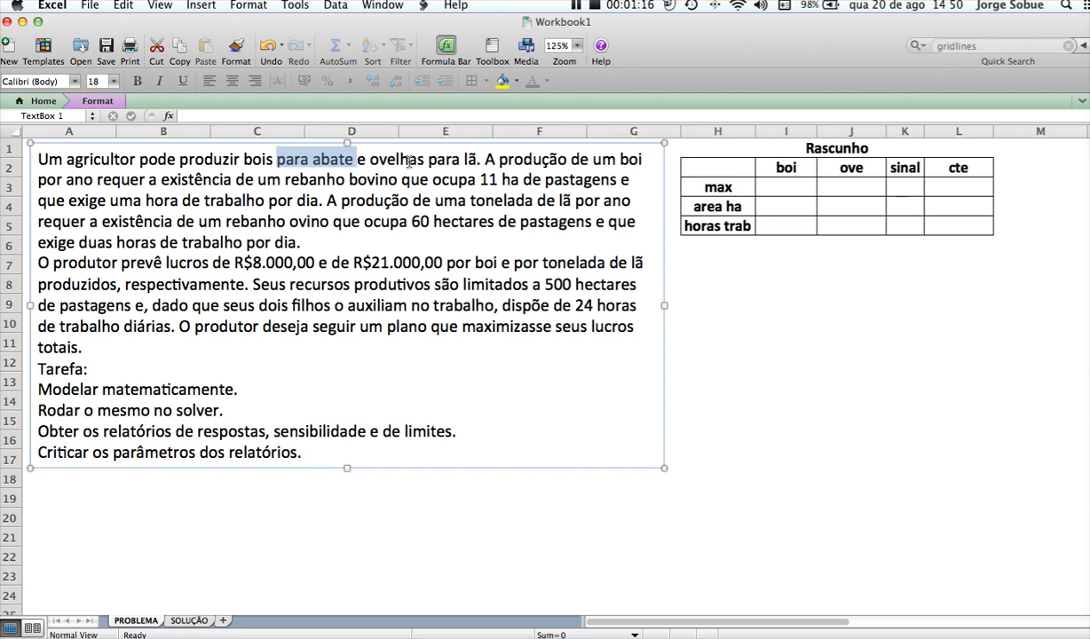
double_click(468, 160)
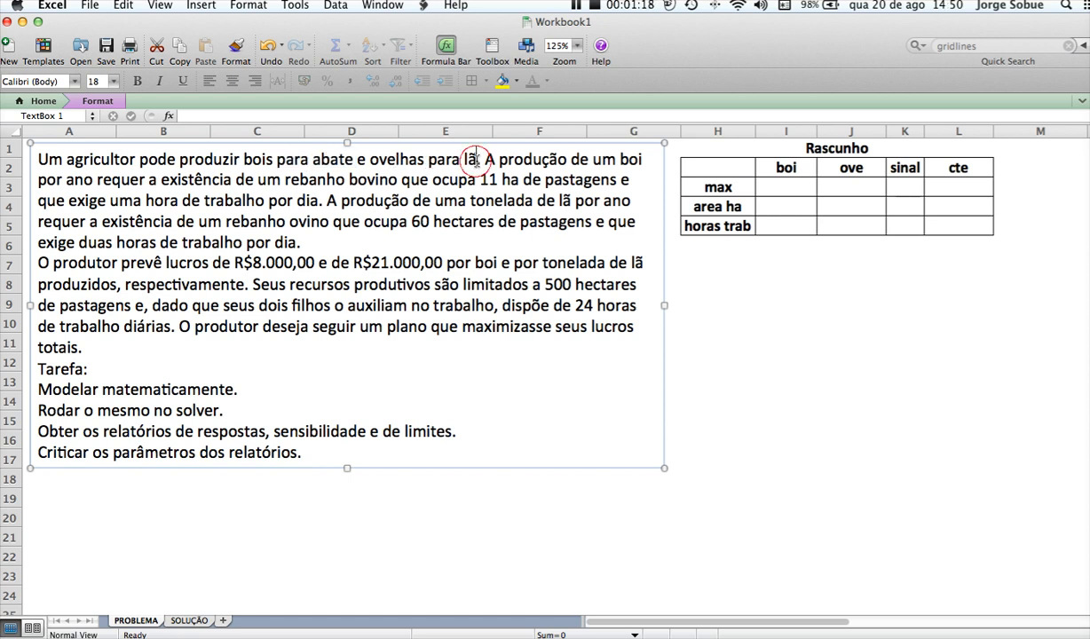
drag(468, 161, 389, 165)
click(419, 200)
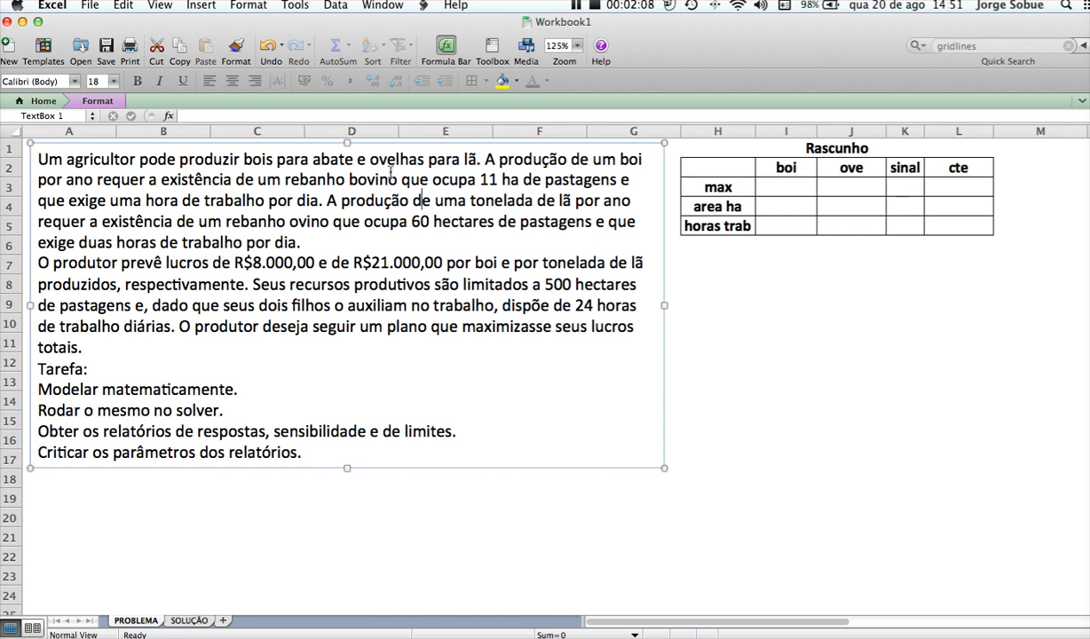
click(770, 189)
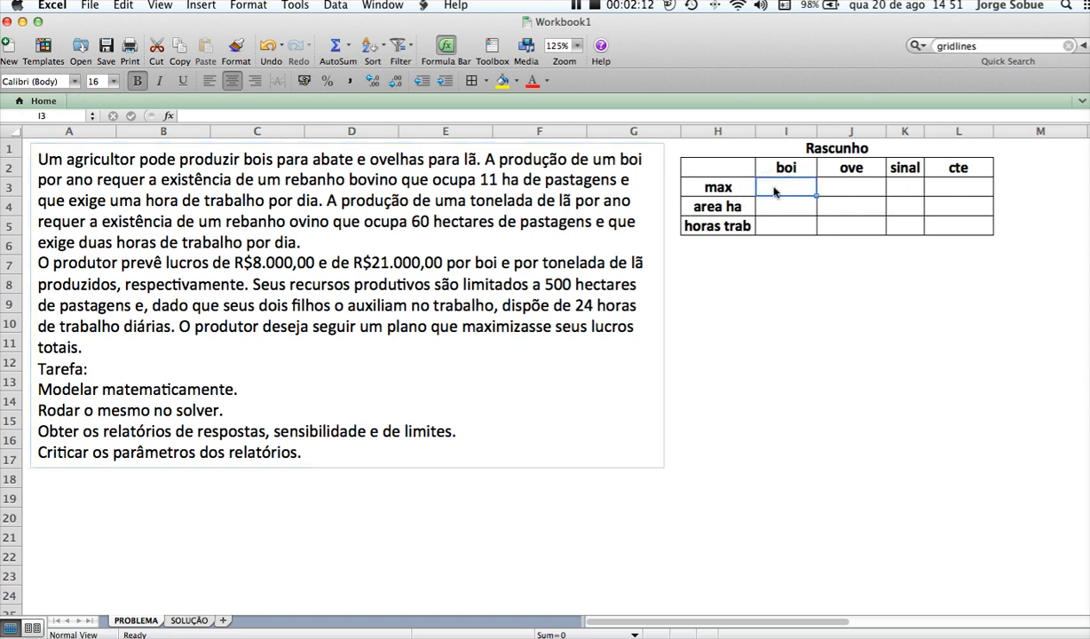
click(711, 207)
drag(712, 207, 720, 231)
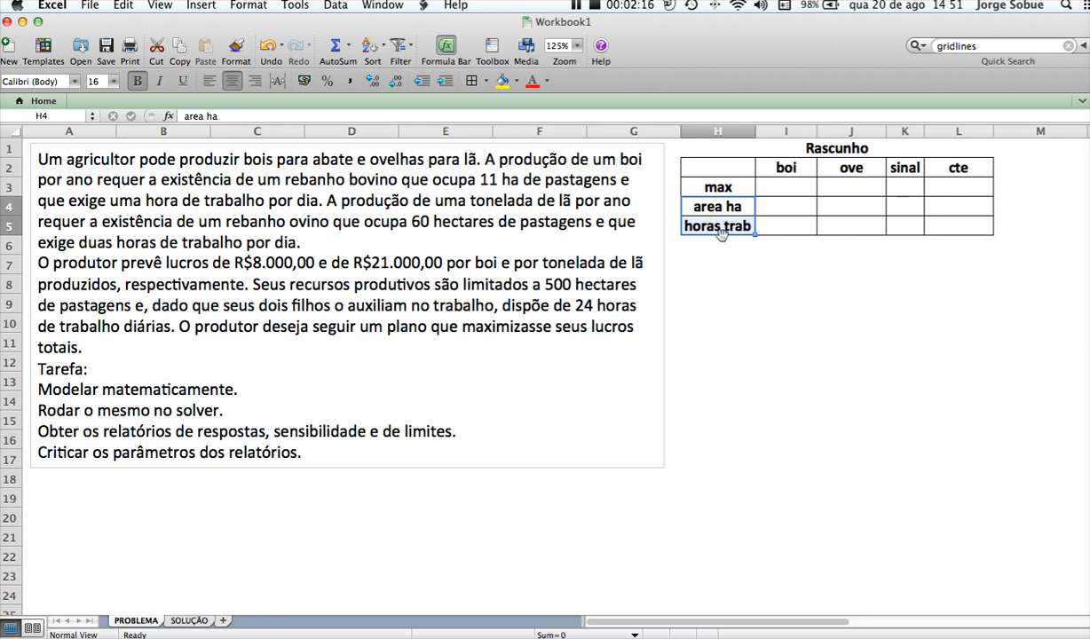
click(719, 188)
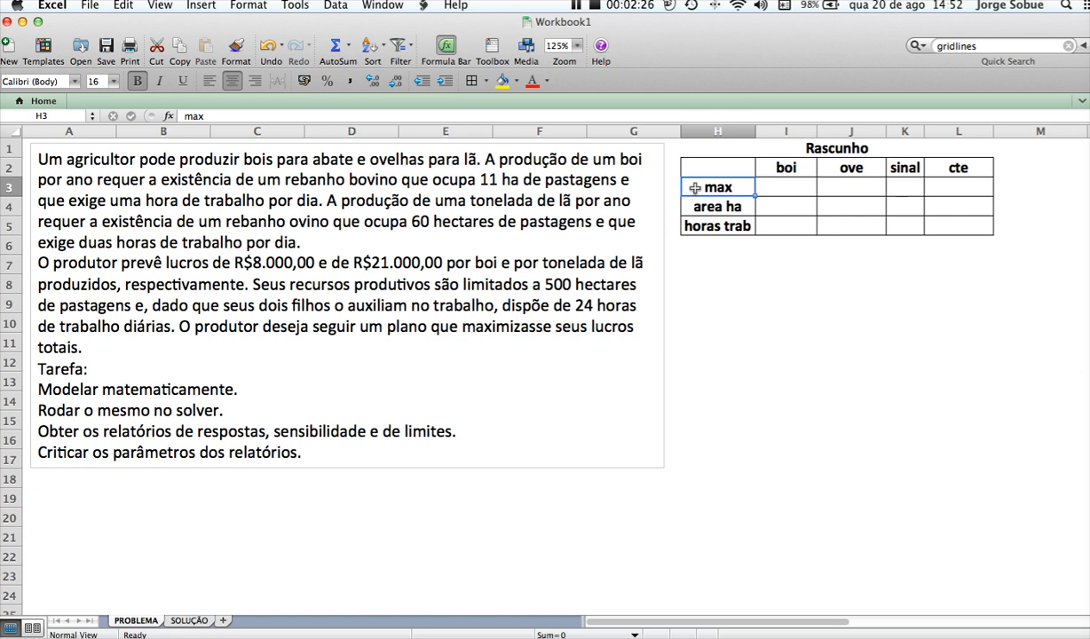
Fill the max row of the draft table with profits of 8000 for boi and 21000 for ove
click(778, 188)
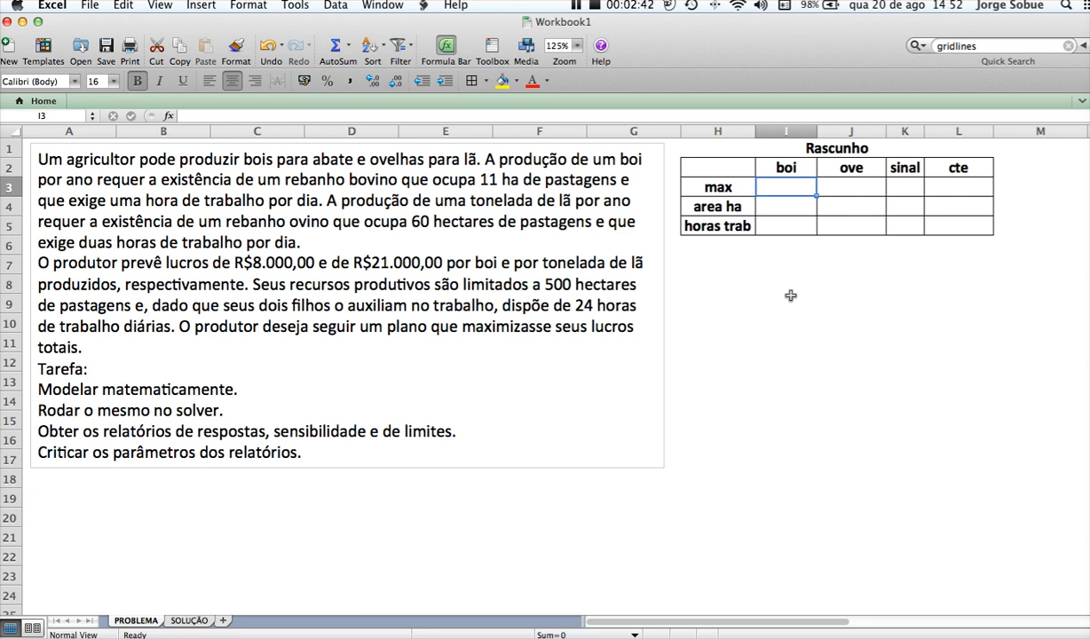
text(8000)
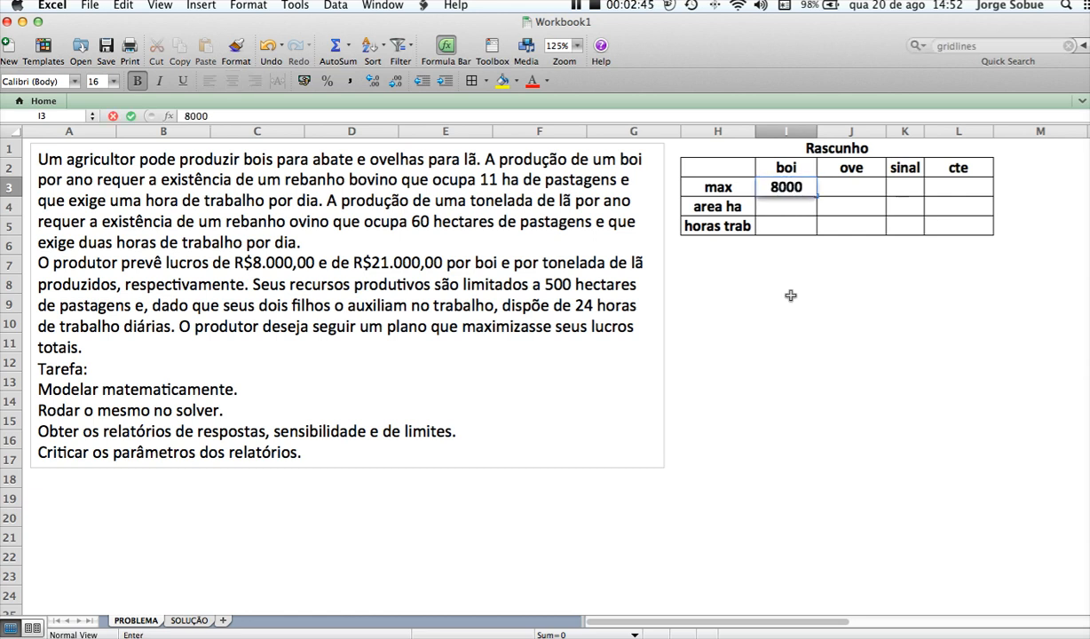
key(Tab)
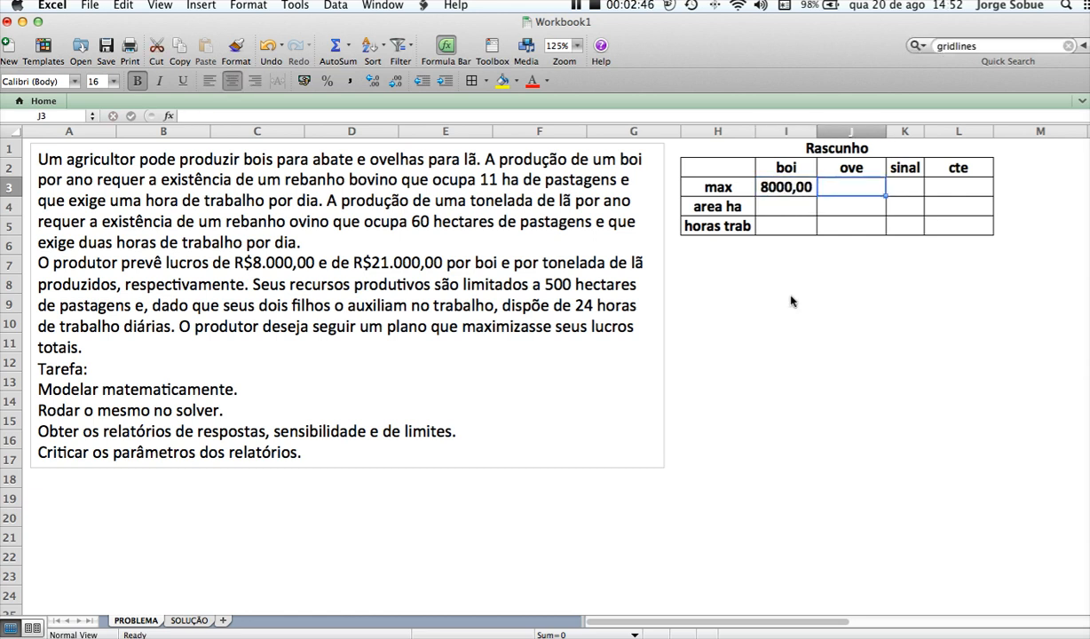
text(210000)
key(BackSpace)
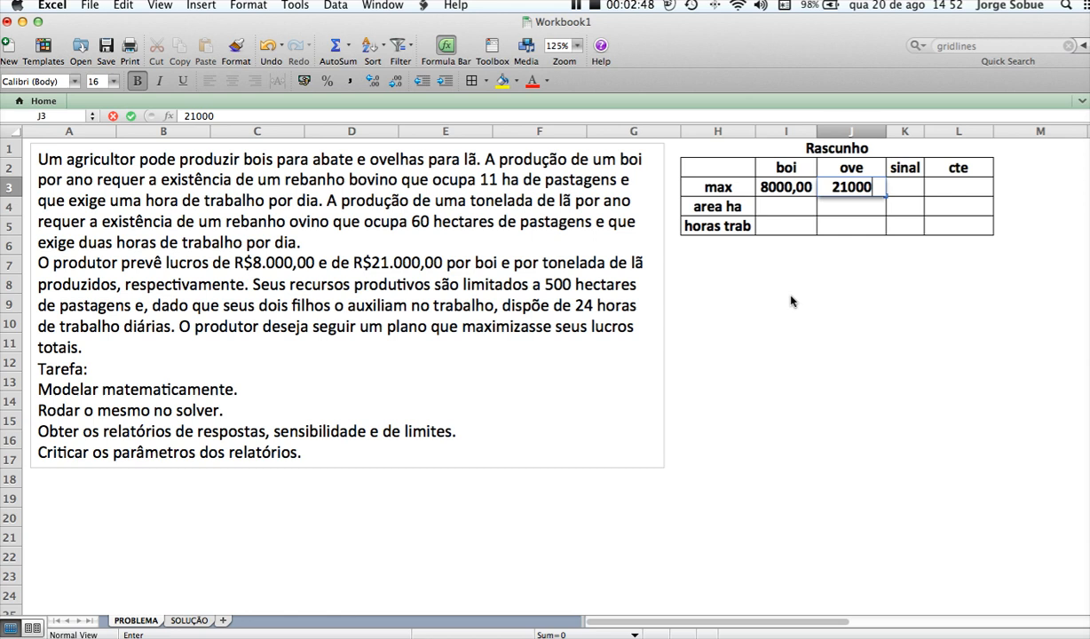
key(Return)
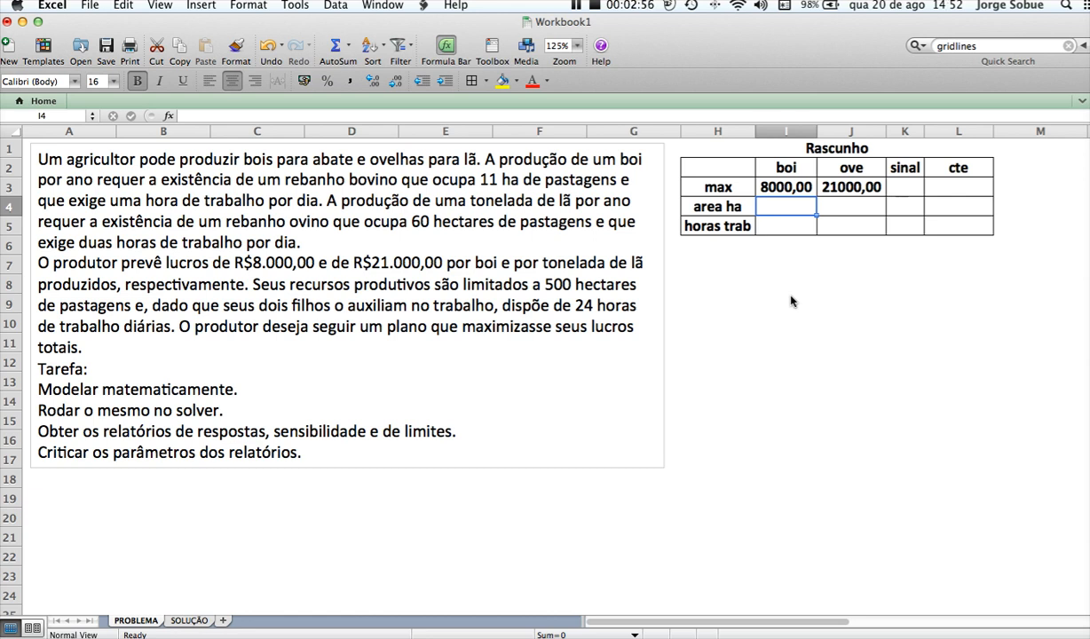
Fill the boi column with 11 for area ha and 1 for horas trab
text(11)
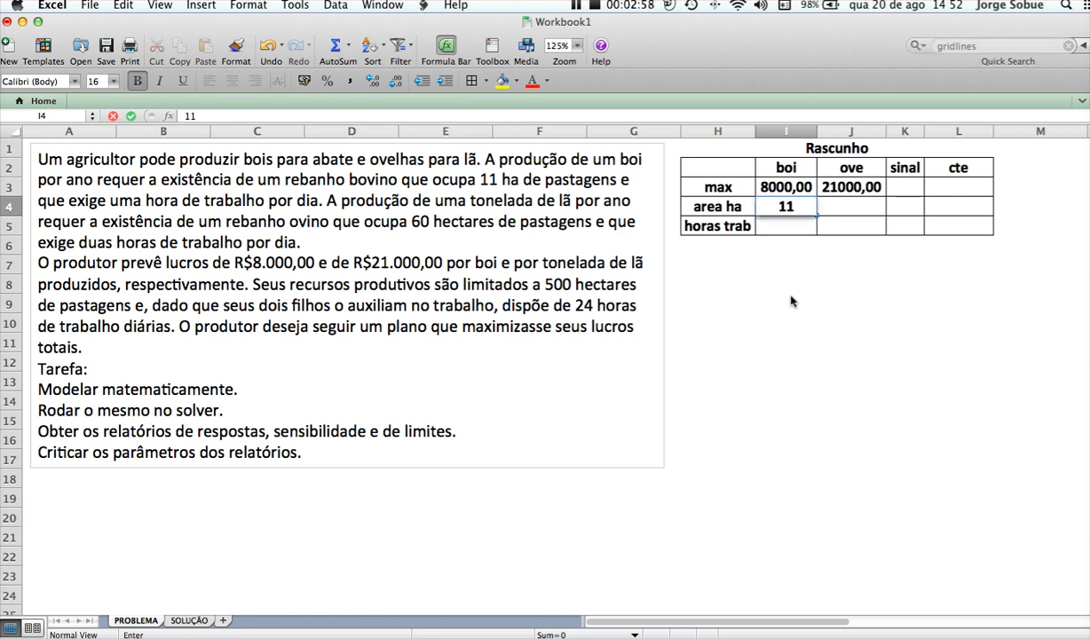
key(Return)
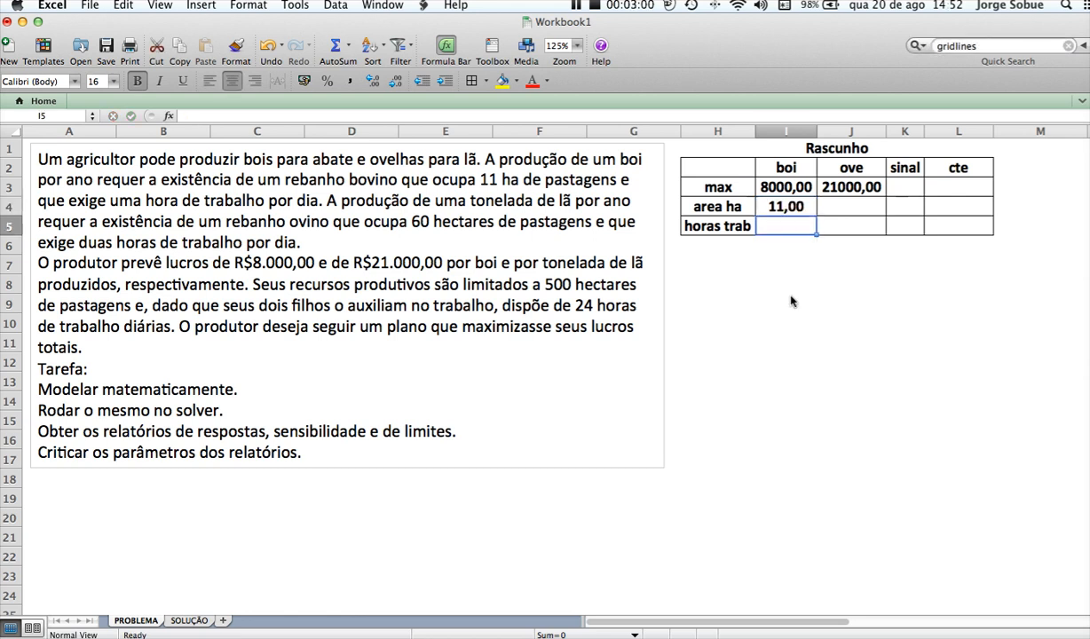
text(1)
key(Tab)
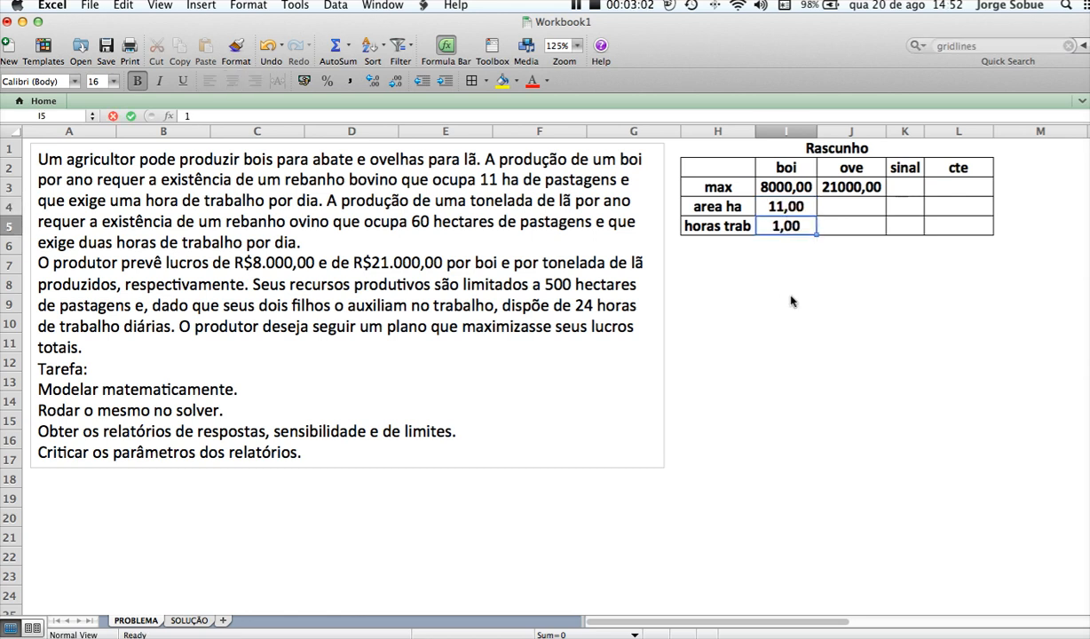
Fill the ove column with 60 for area ha and 2 for horas trab
key(Up)
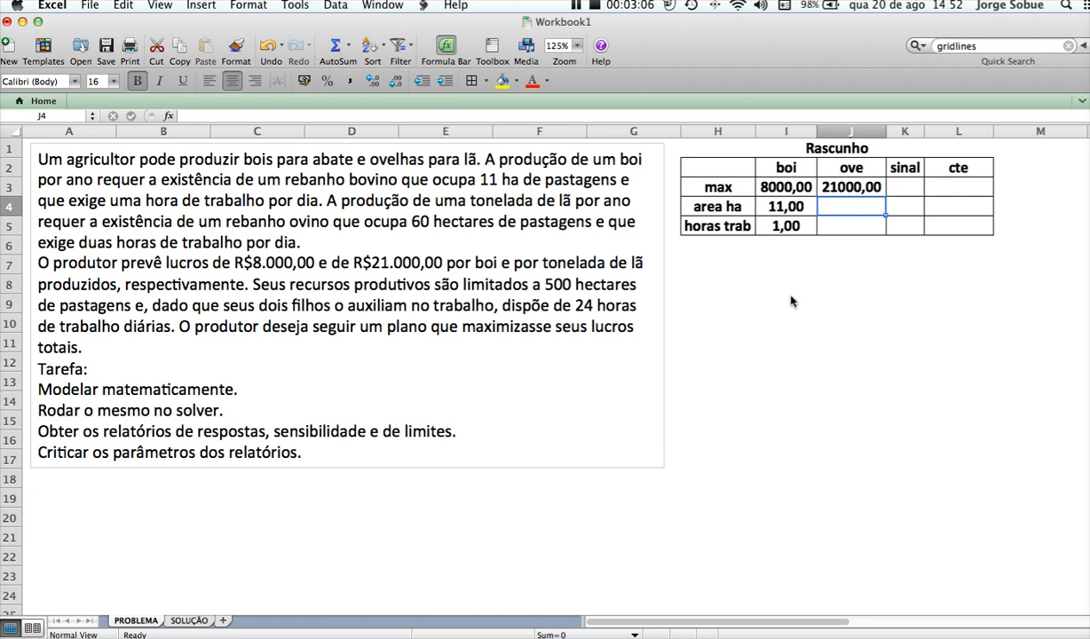
text(60)
key(Return)
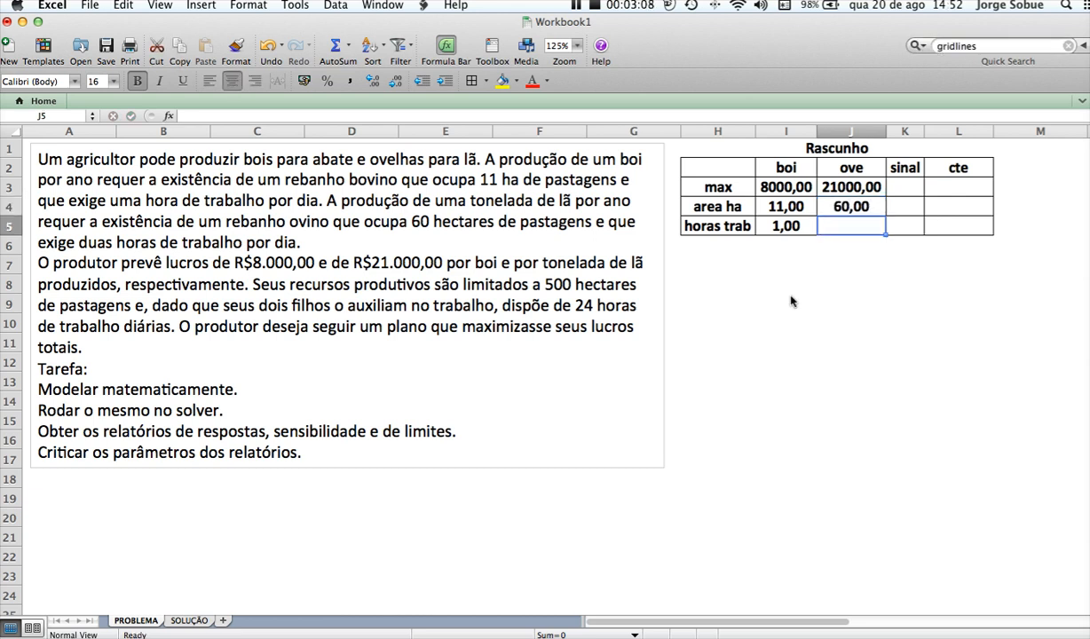
text(2)
key(Tab)
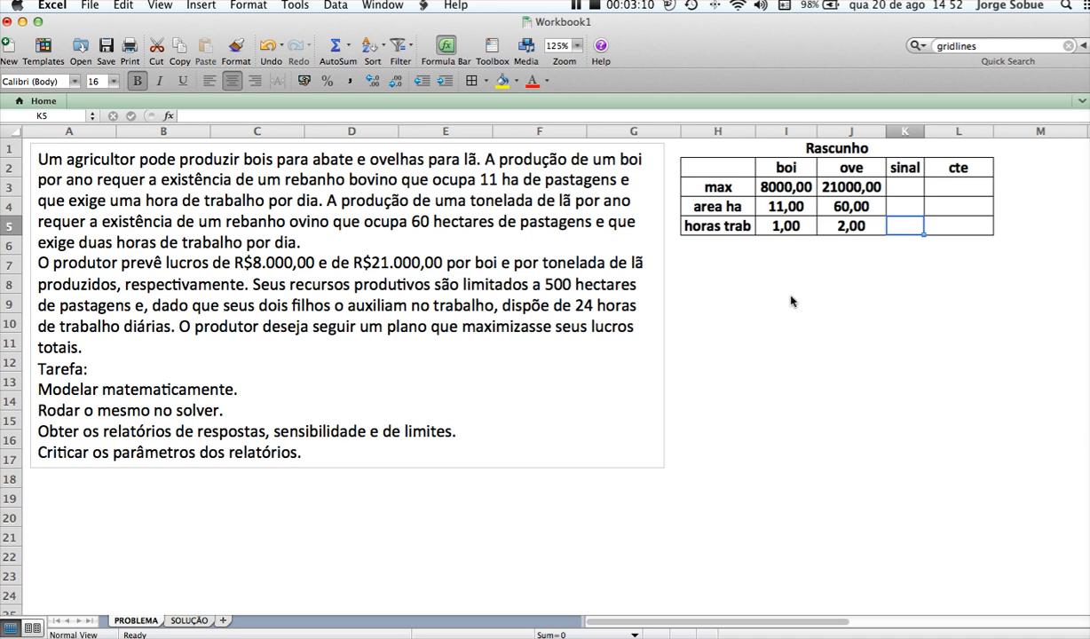
Review the area ha and horas trab constraint rows across the full width of the draft table
key(Tab)
key(Up)
key(Up)
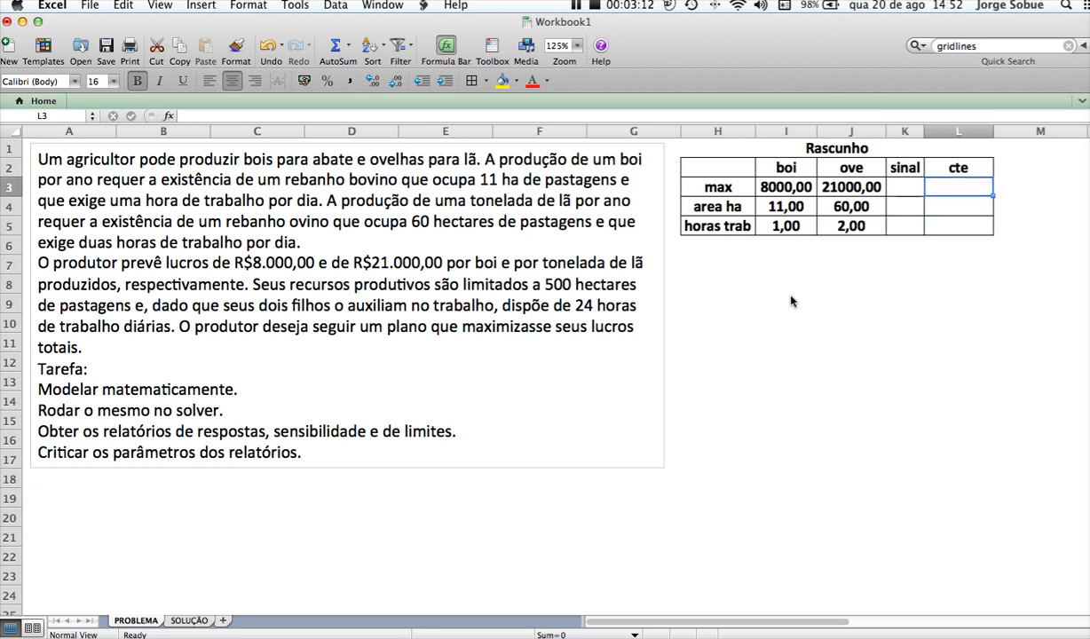
key(Down)
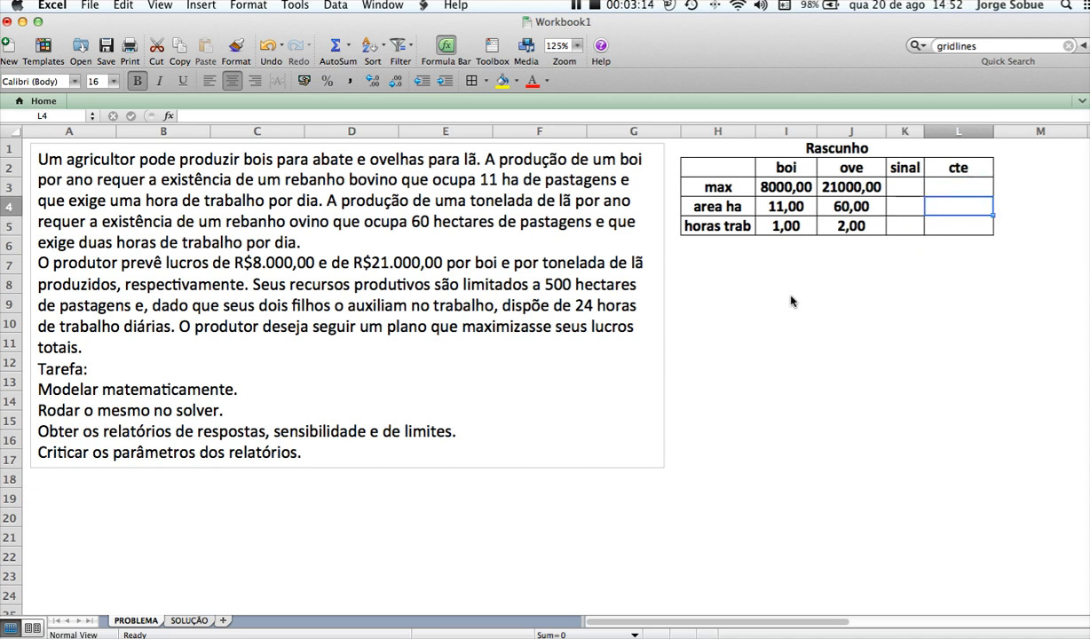
key(Left)
key(Left)
key(Left)
key(Left)
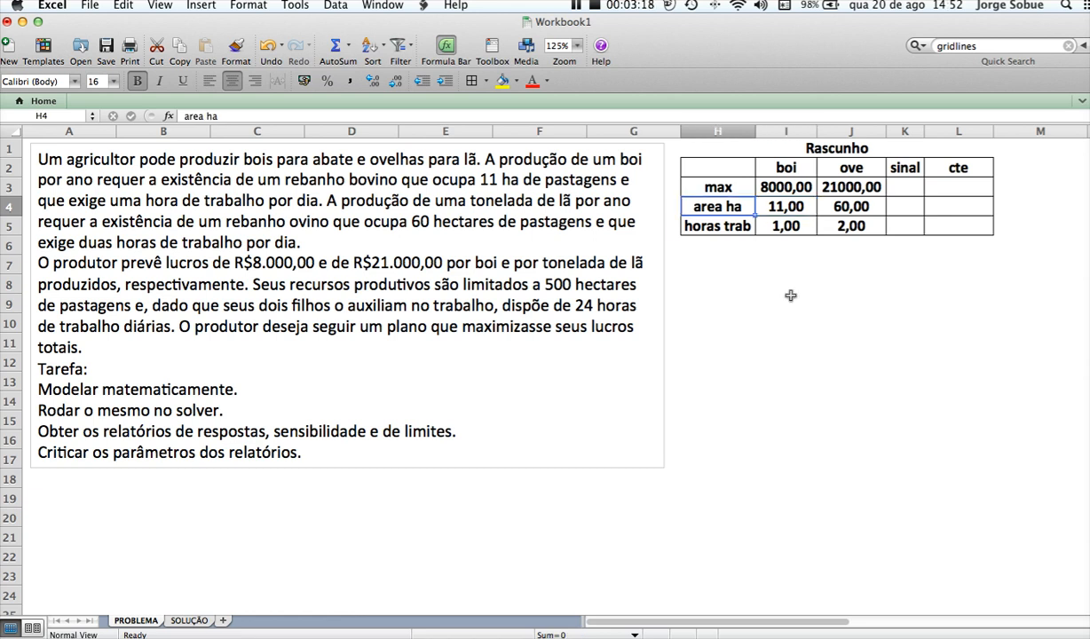
key(shift+Down)
key(shift+Right)
key(shift+Right)
key(shift+Right)
key(shift+Right)
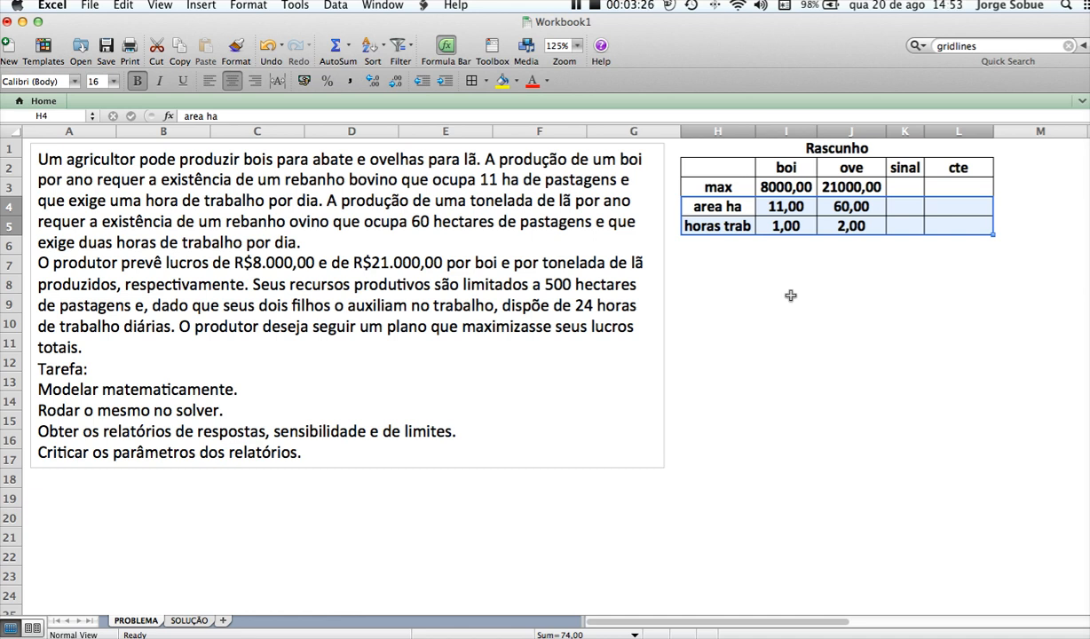
key(Up)
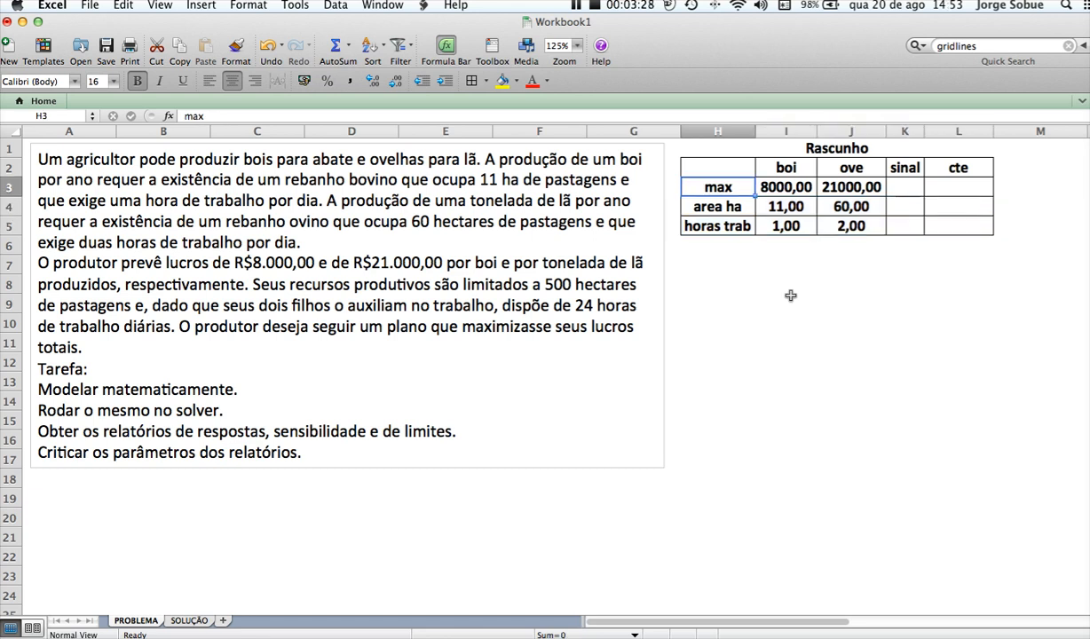
Enter the resource limits in the cte column, 500 for area ha and 24 for horas trab
key(Down)
key(Right)
key(Right)
key(Right)
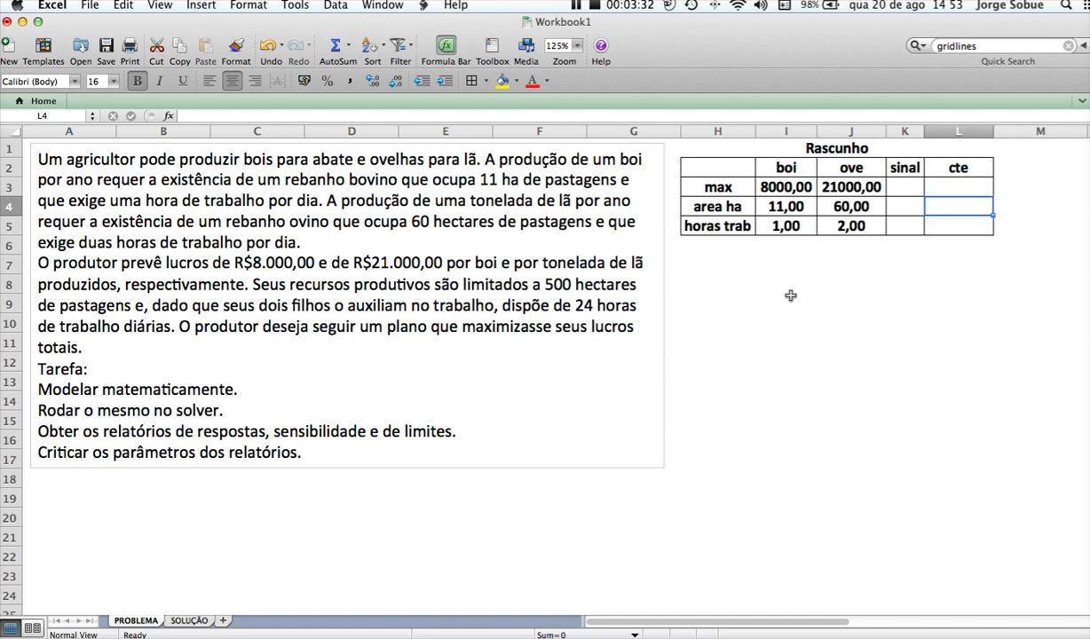
text(500)
key(Return)
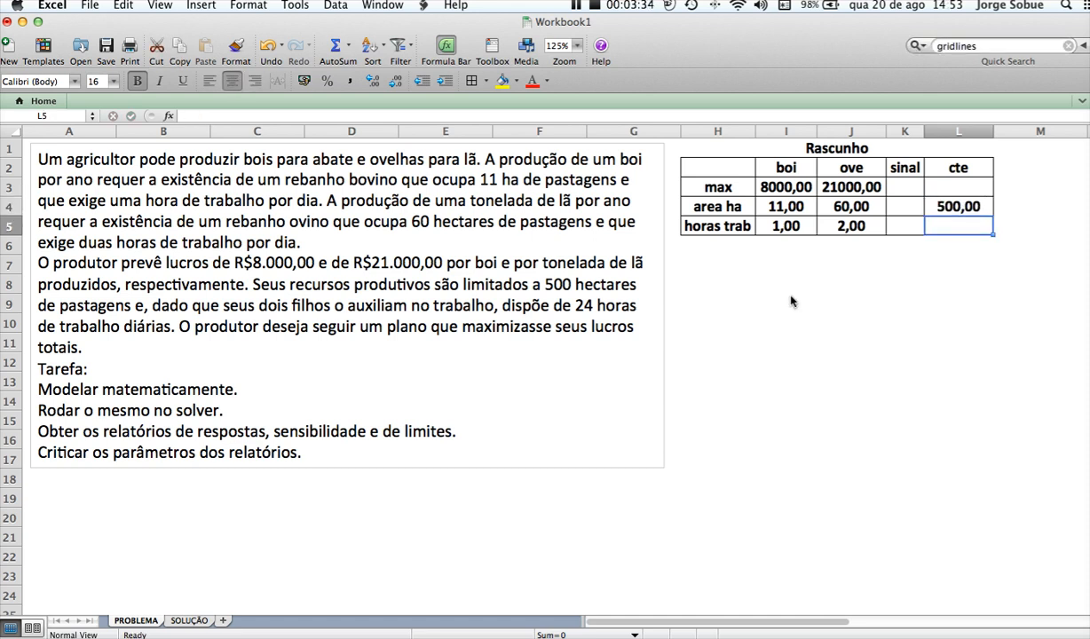
text(24)
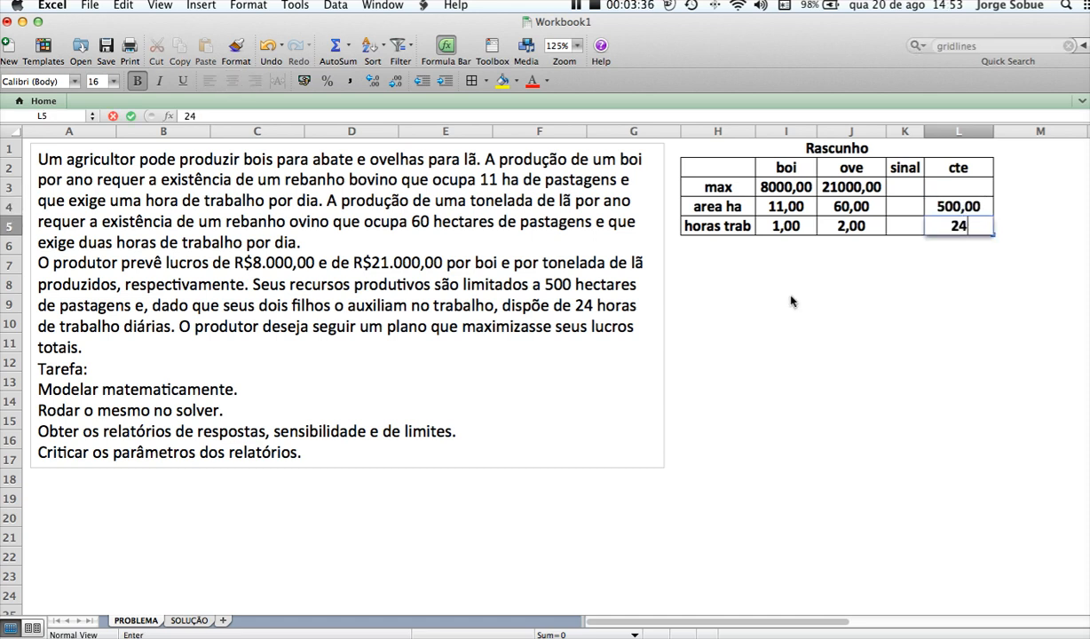
Enter the sign <= in the sinal column for both the area ha and horas trab rows
key(Up)
key(Left)
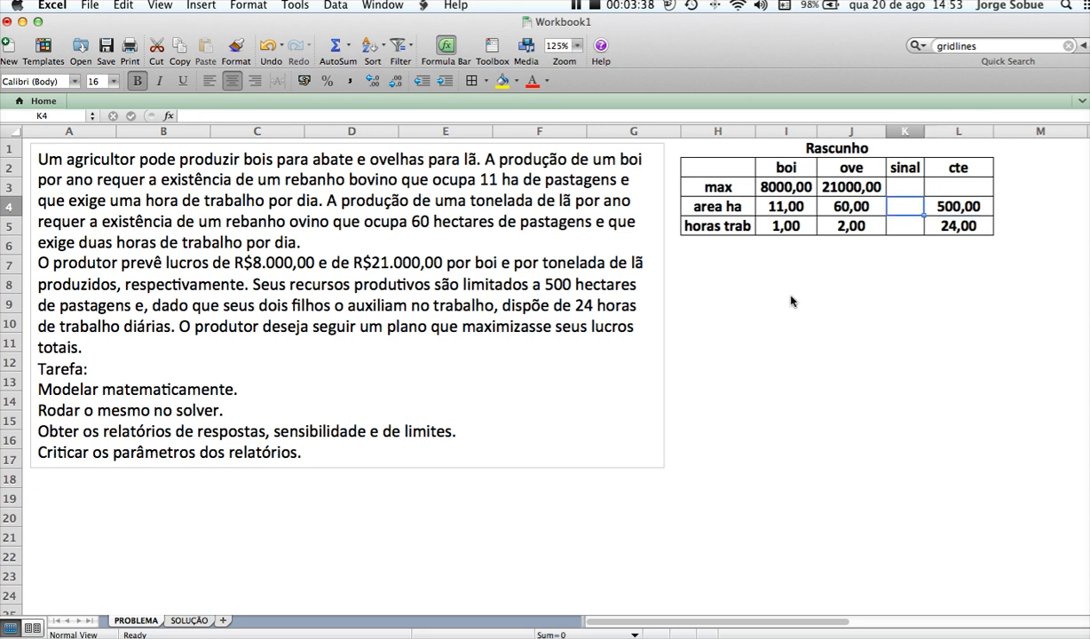
text(<=)
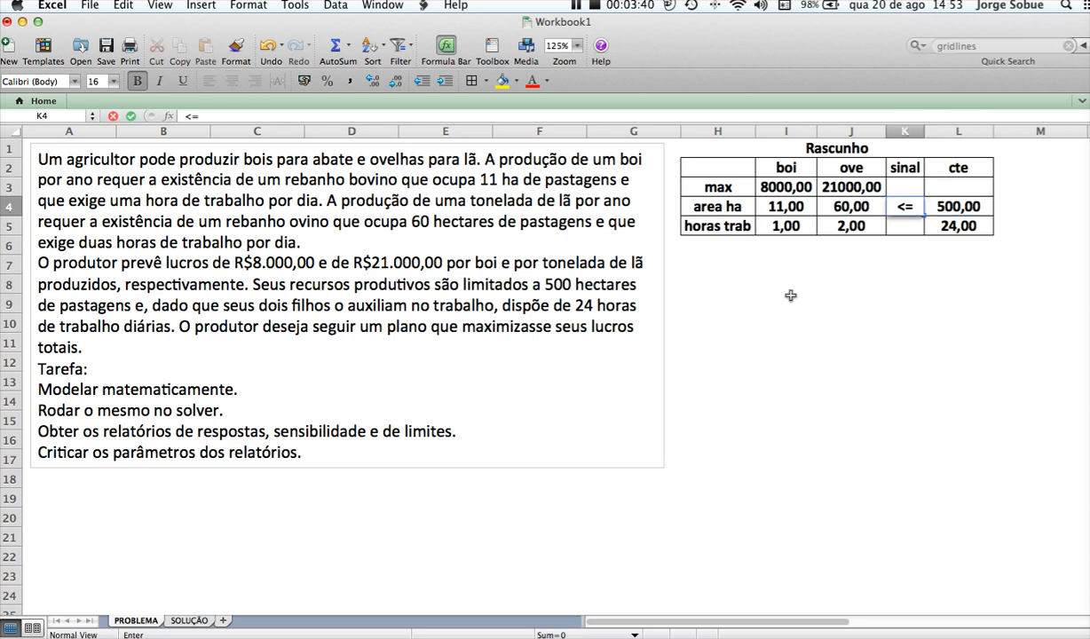
key(Return)
text(<=)
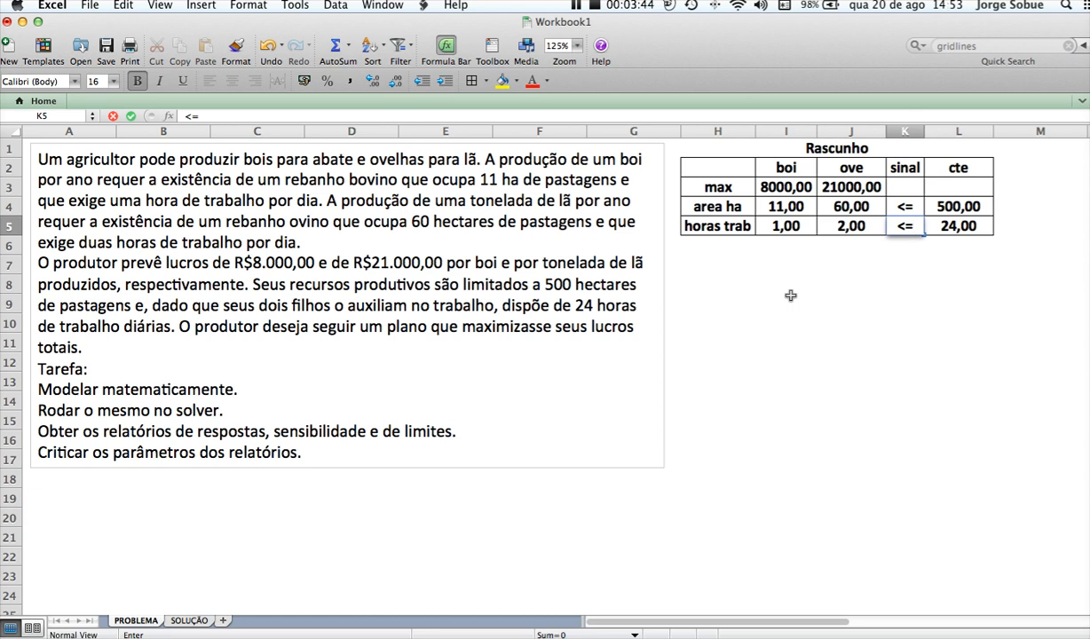
key(Up)
key(Up)
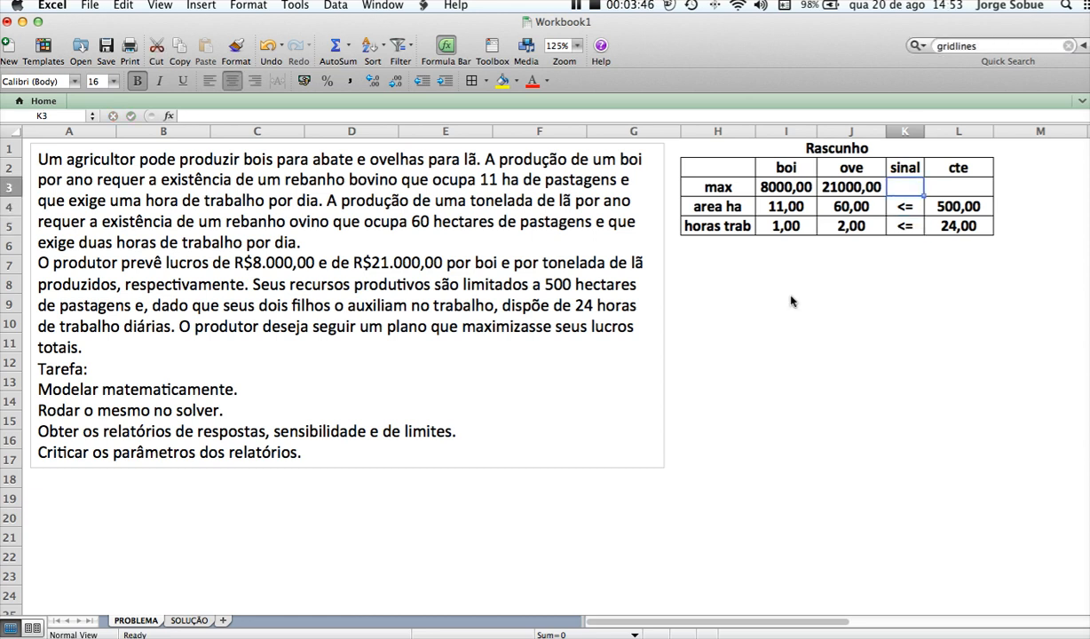
Examine the max row's profit coefficients and its sinal and cte cells
key(Right)
key(Left)
key(Right)
key(Left)
key(Left)
key(Left)
key(Left)
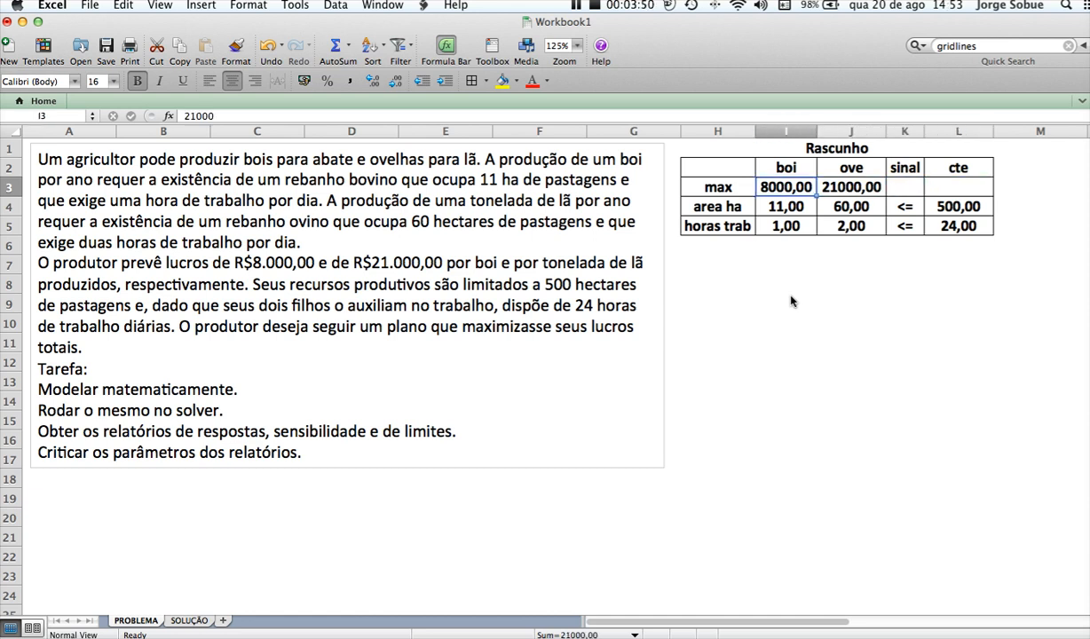
key(Right)
key(Right)
key(Right)
key(Right)
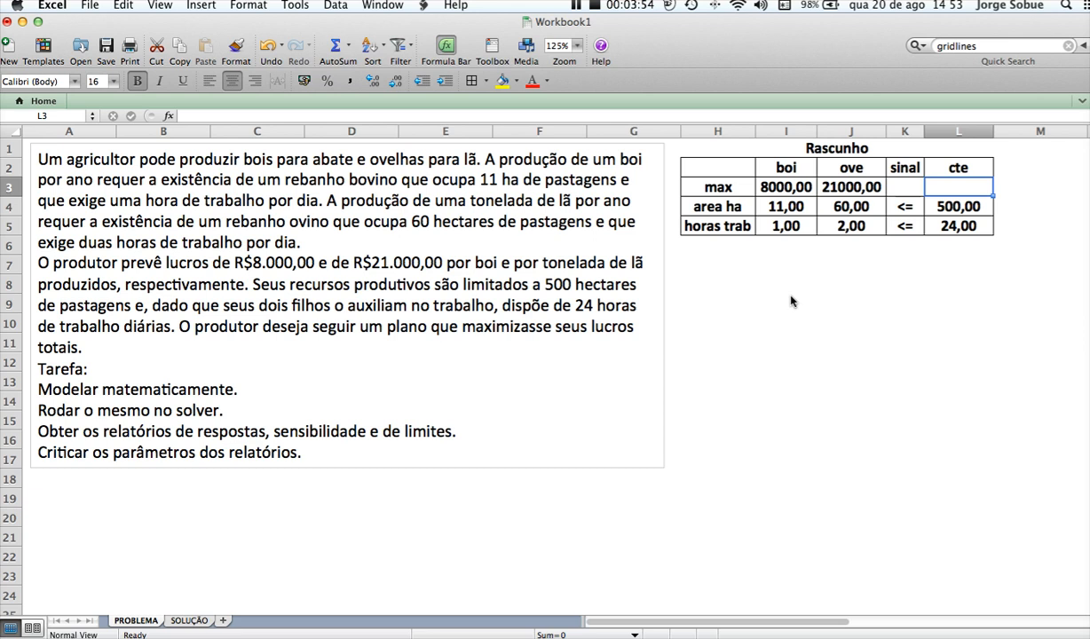
key(Down)
key(Up)
key(Left)
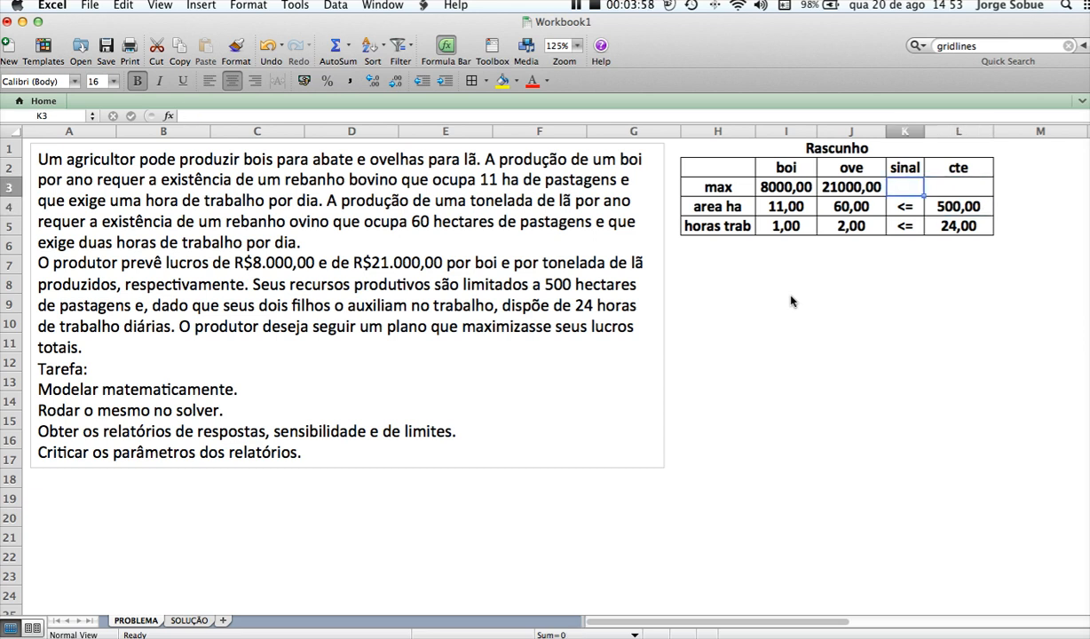
Enter the objective function label MAX Z= in cell H7, below the draft table
key(Right)
key(Down)
key(Down)
key(Down)
key(Down)
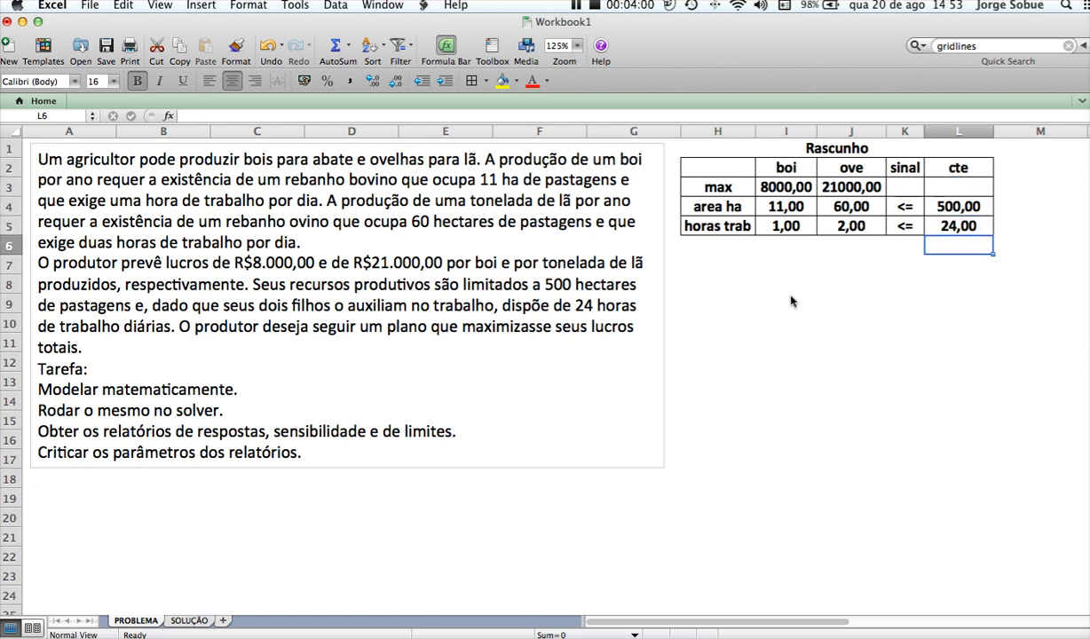
key(Left)
key(Left)
key(Left)
key(Left)
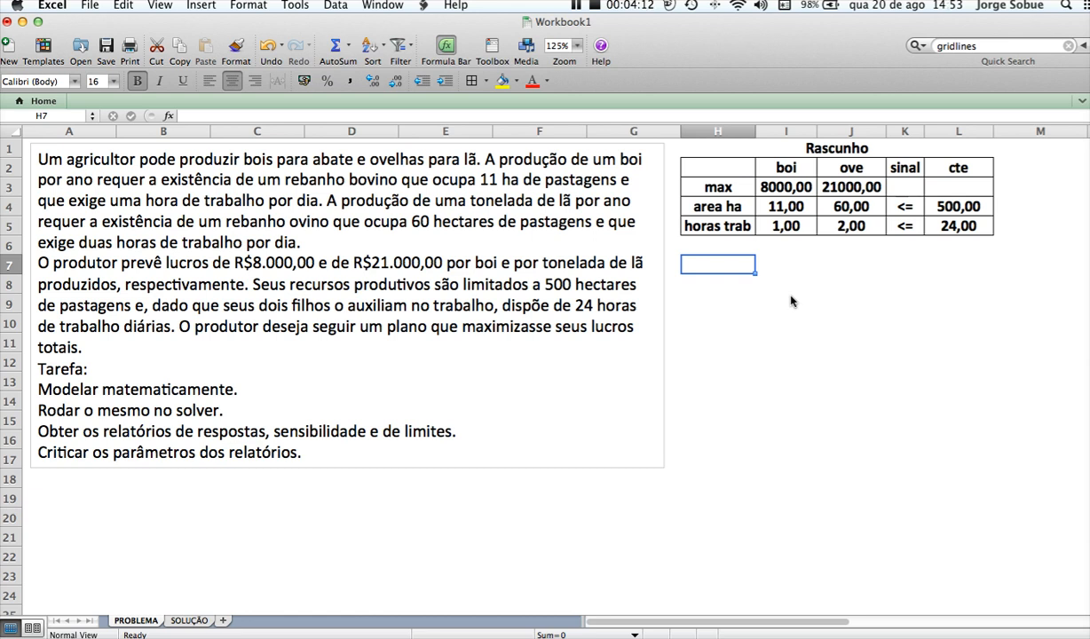
text(MAX Z=)
key(Tab)
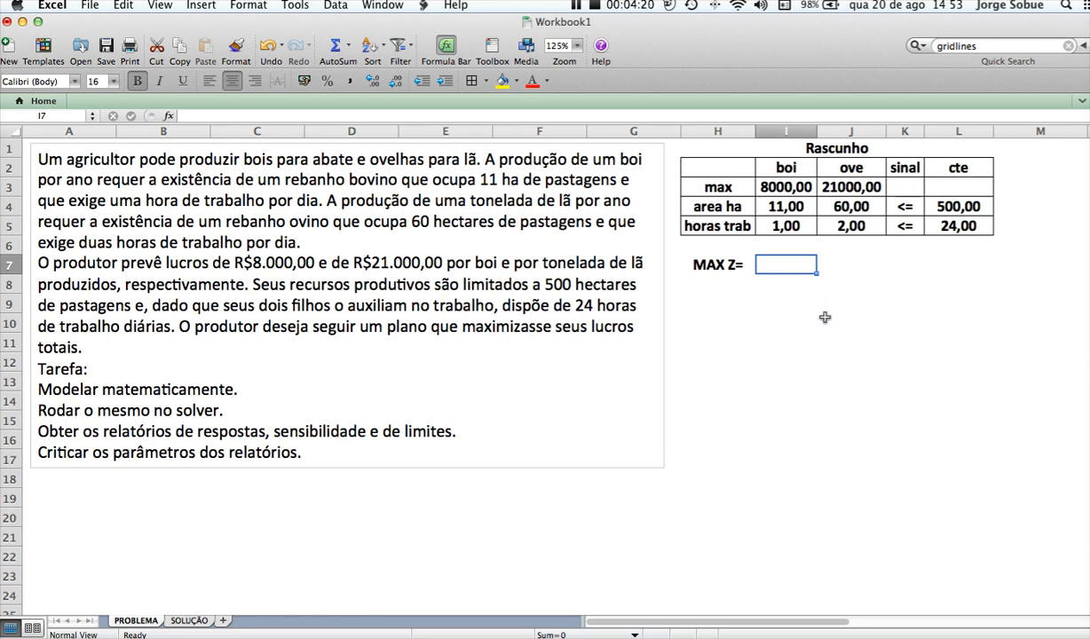
Write the objective function terms 8000, BOI, +, 21000 and OVE in separate cells across I7:M7
text(8000)
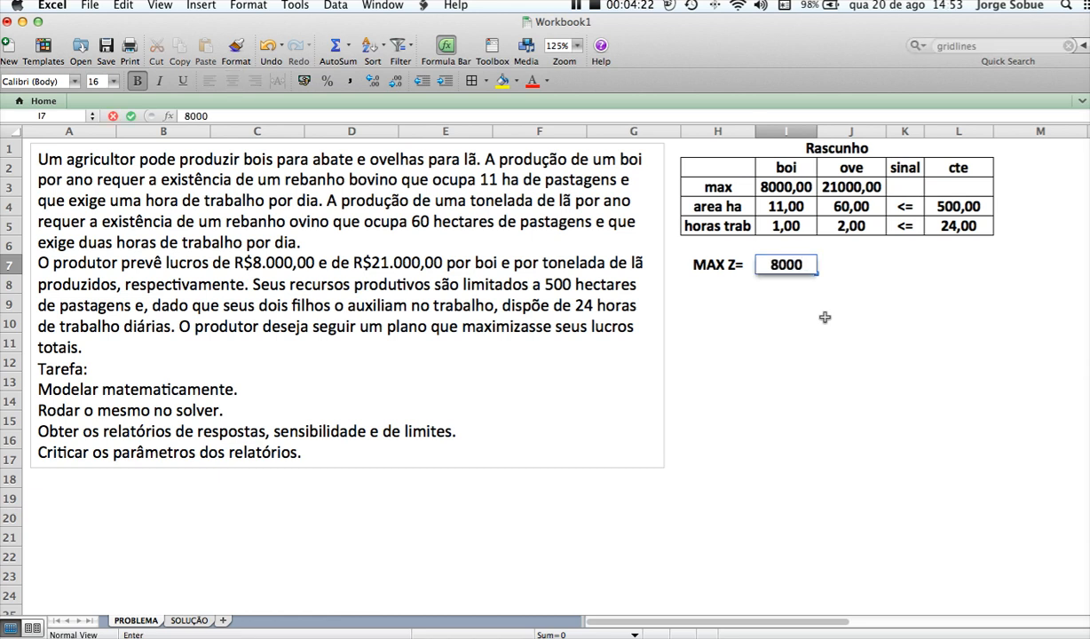
key(Tab)
text(BOI)
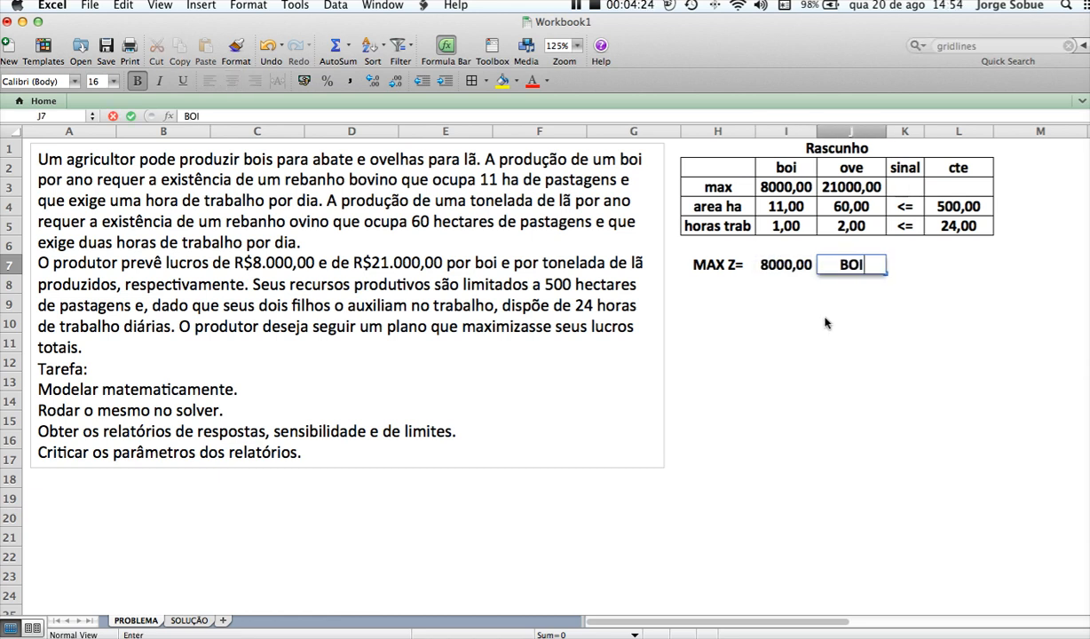
key(Tab)
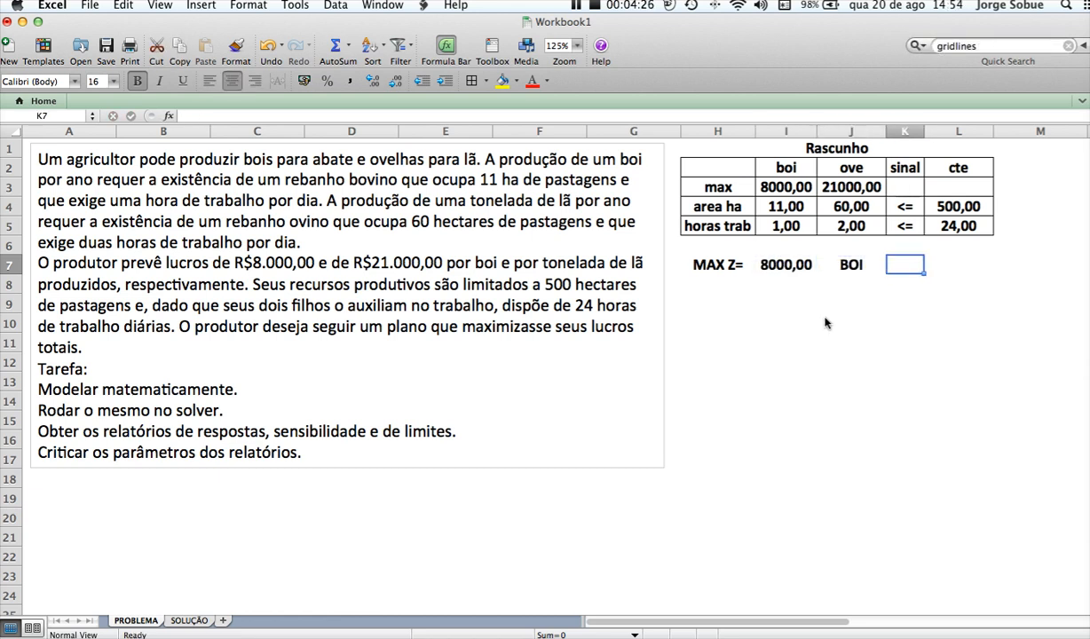
text(+)
key(Tab)
text(21000)
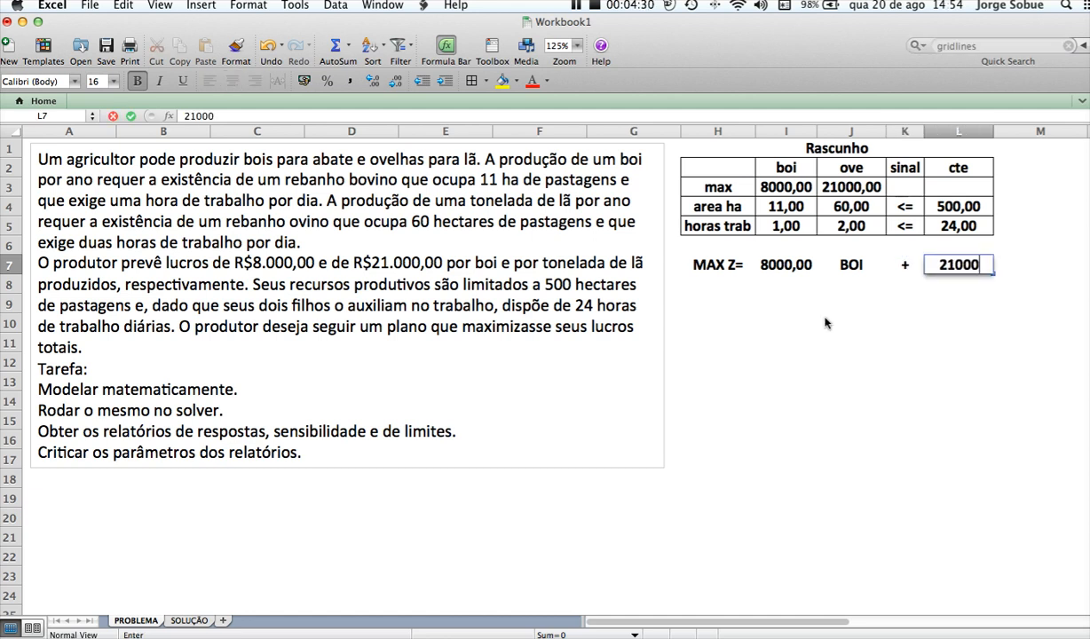
key(Tab)
text(OVE)
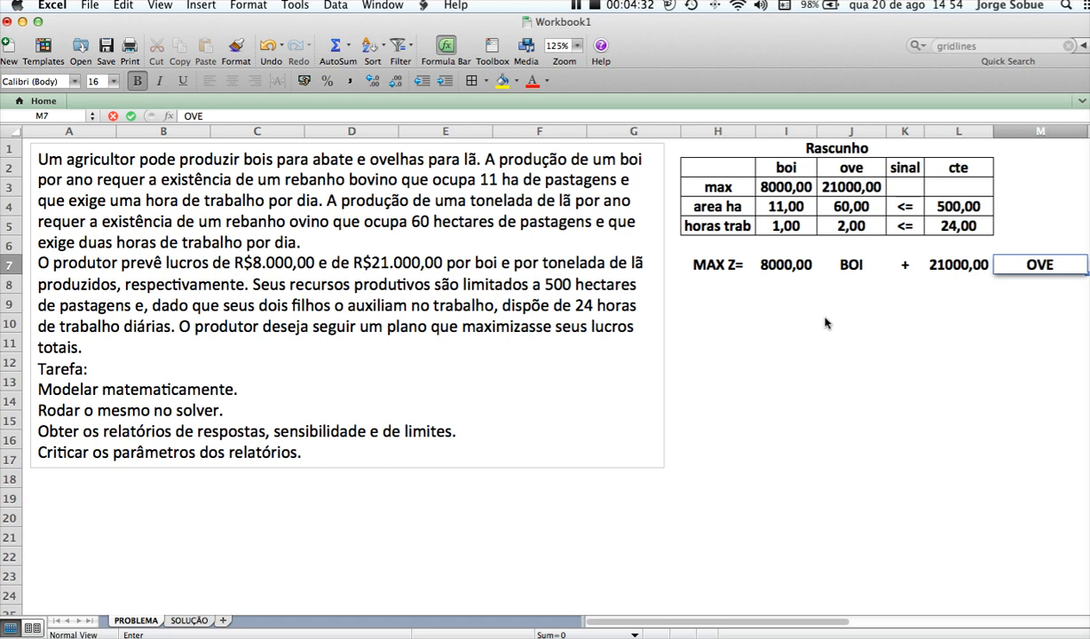
key(Return)
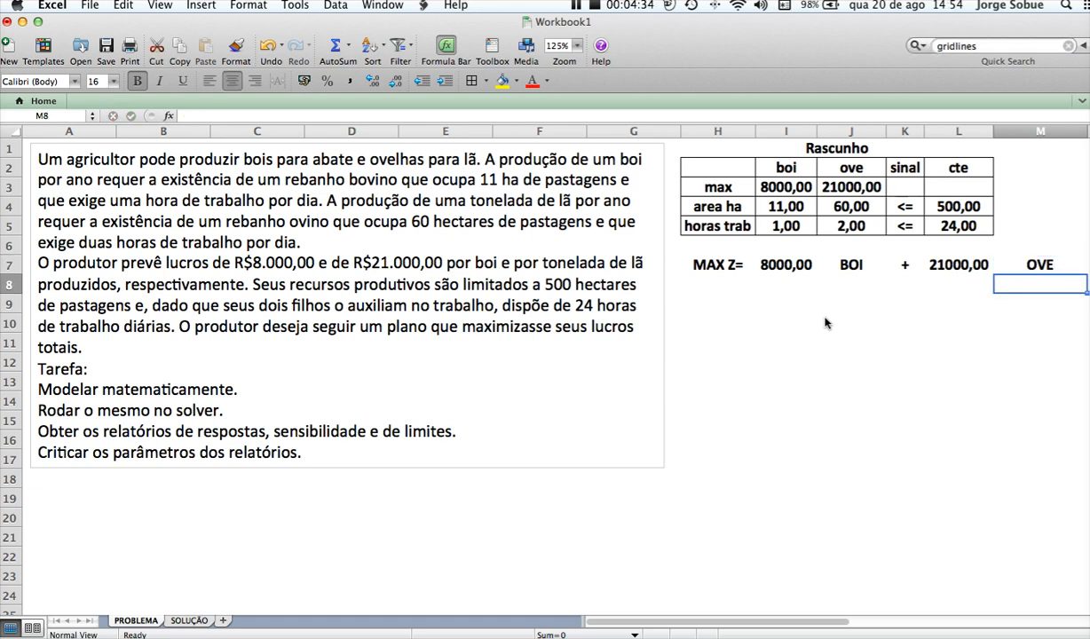
Enter the constraints heading S A in cell H8, directly below MAX Z=
key(Left)
key(Left)
key(Left)
key(Left)
key(Left)
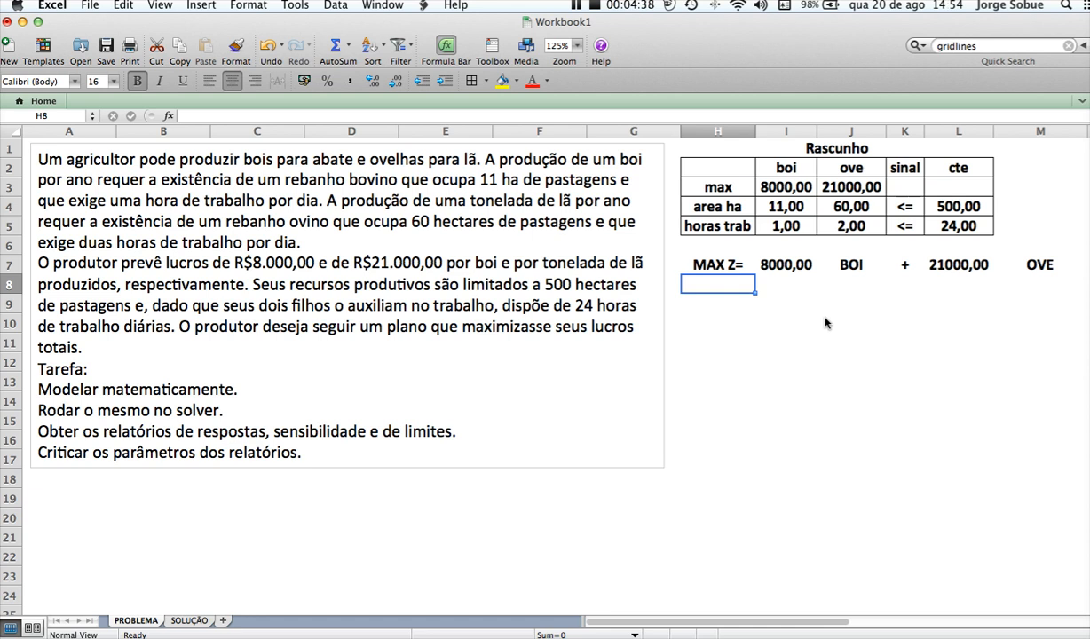
text(S A)
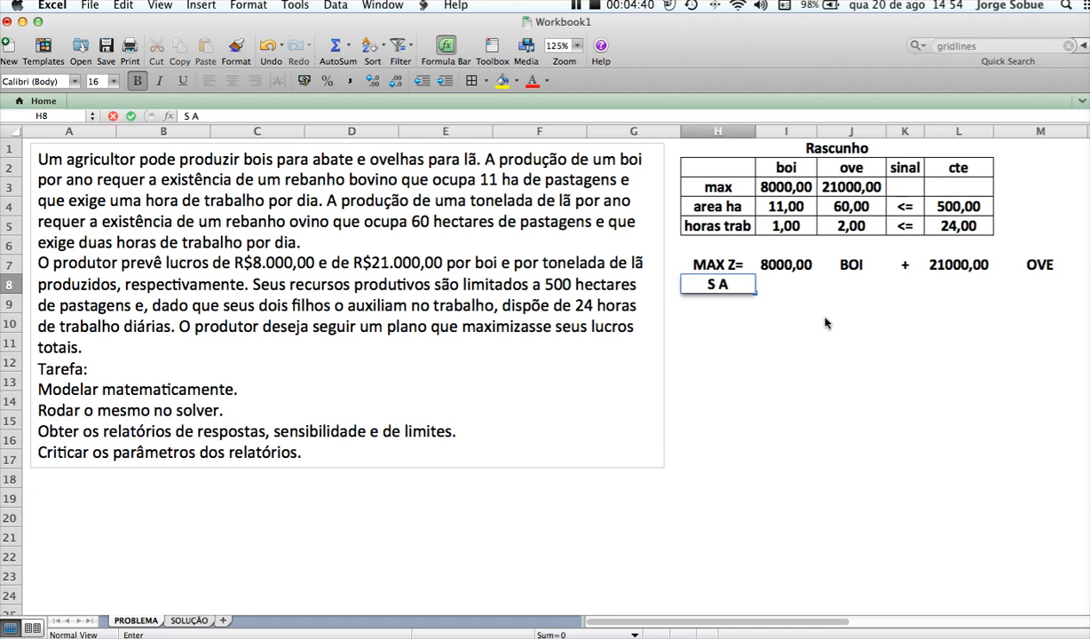
key(Return)
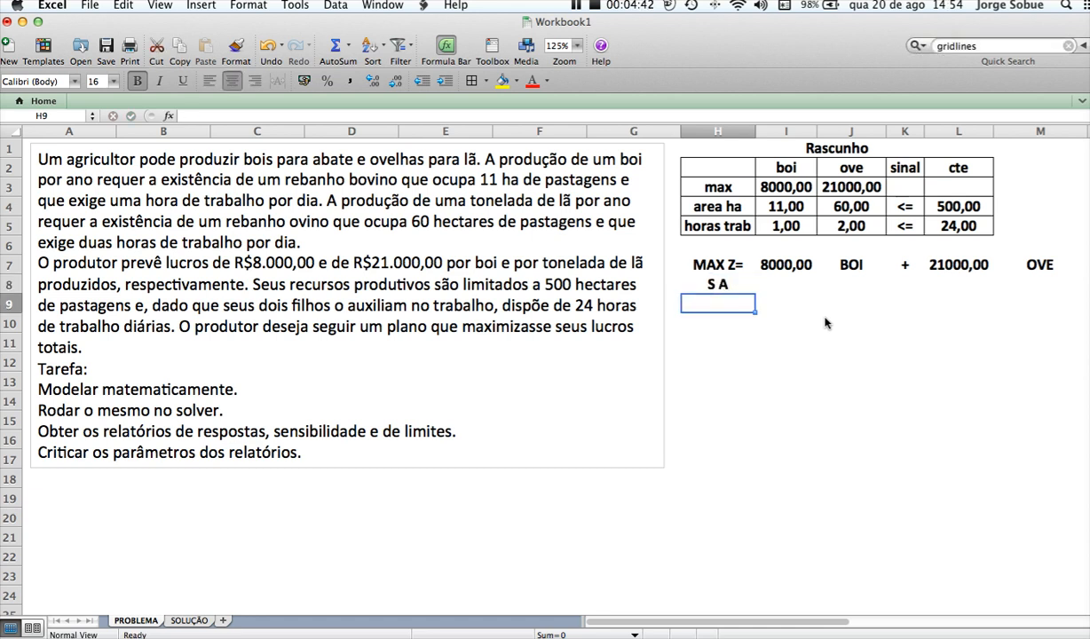
Write the left-hand side of the area constraint as 11, BOI, +, 60 and OVE in separate cells across H9:L9
text(11)
key(Tab)
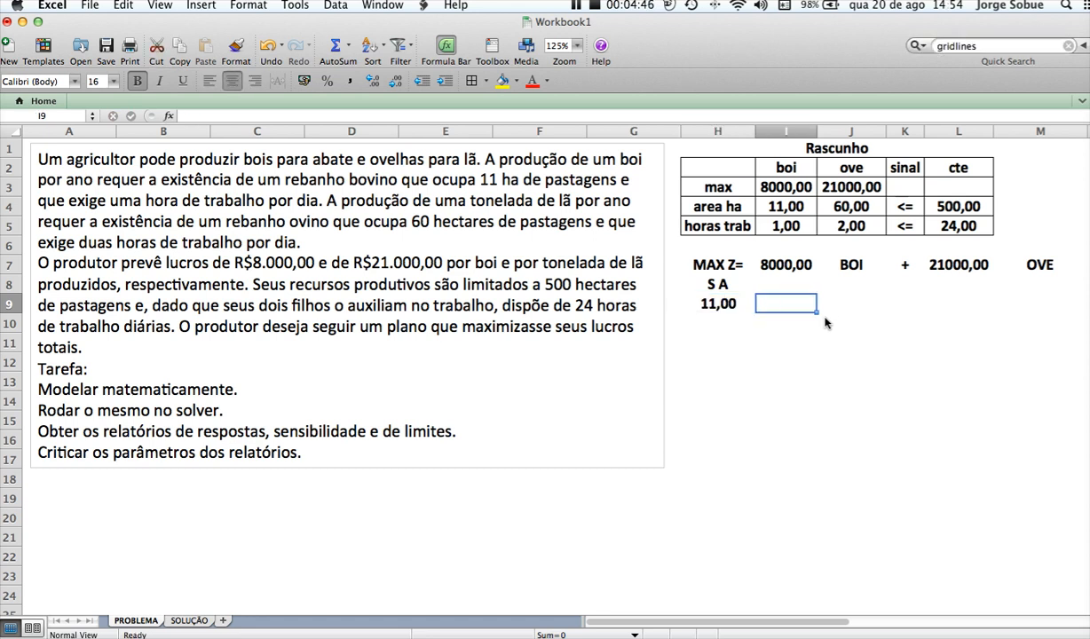
text(BOI)
key(Tab)
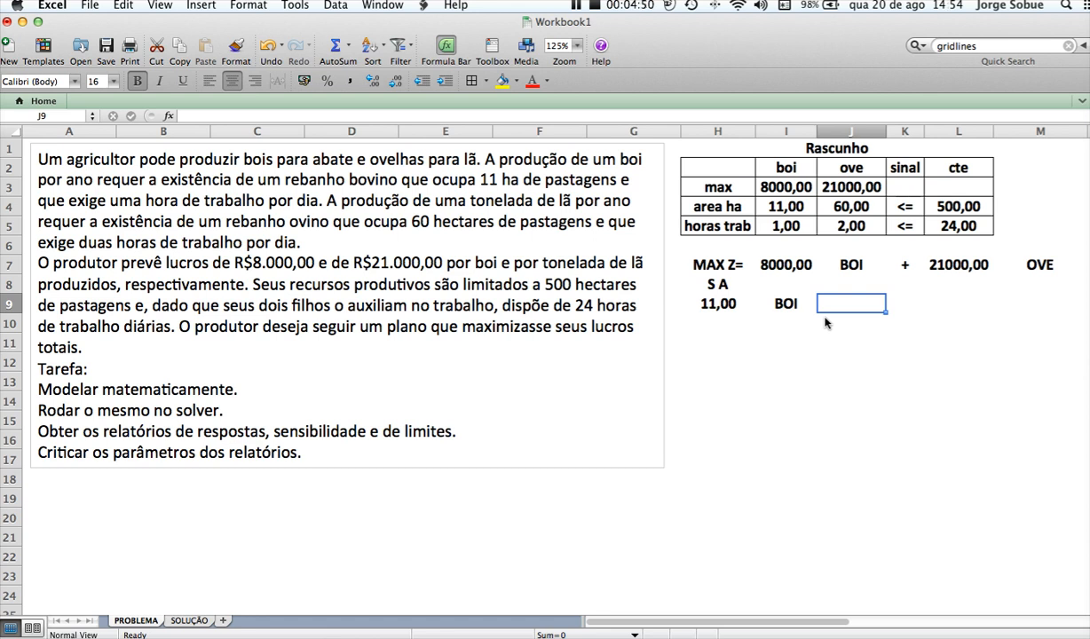
text('+)
key(Tab)
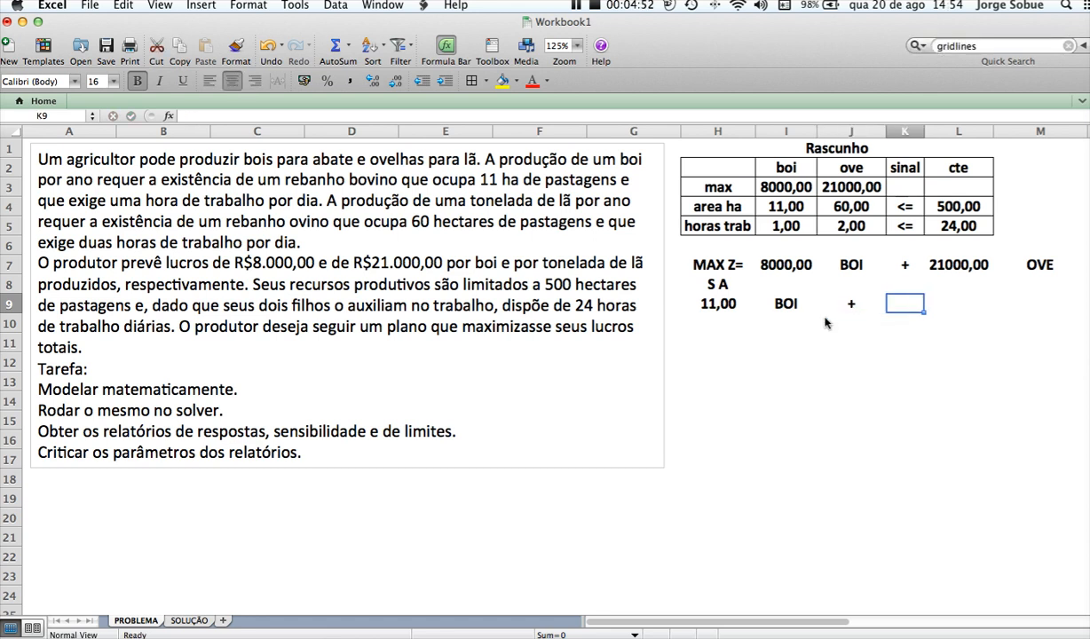
text(60)
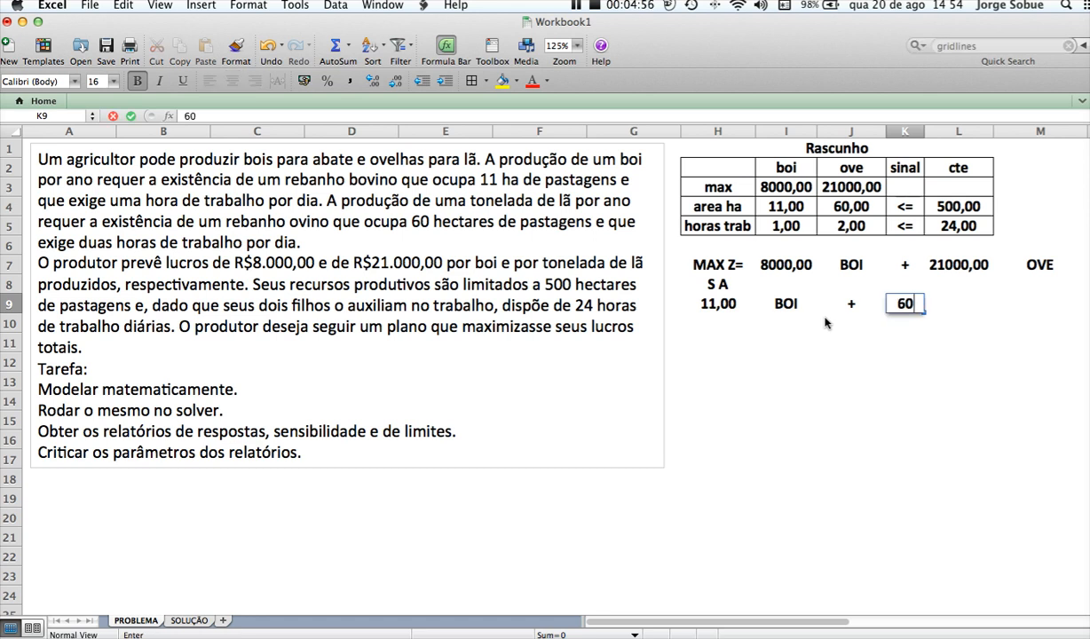
key(Tab)
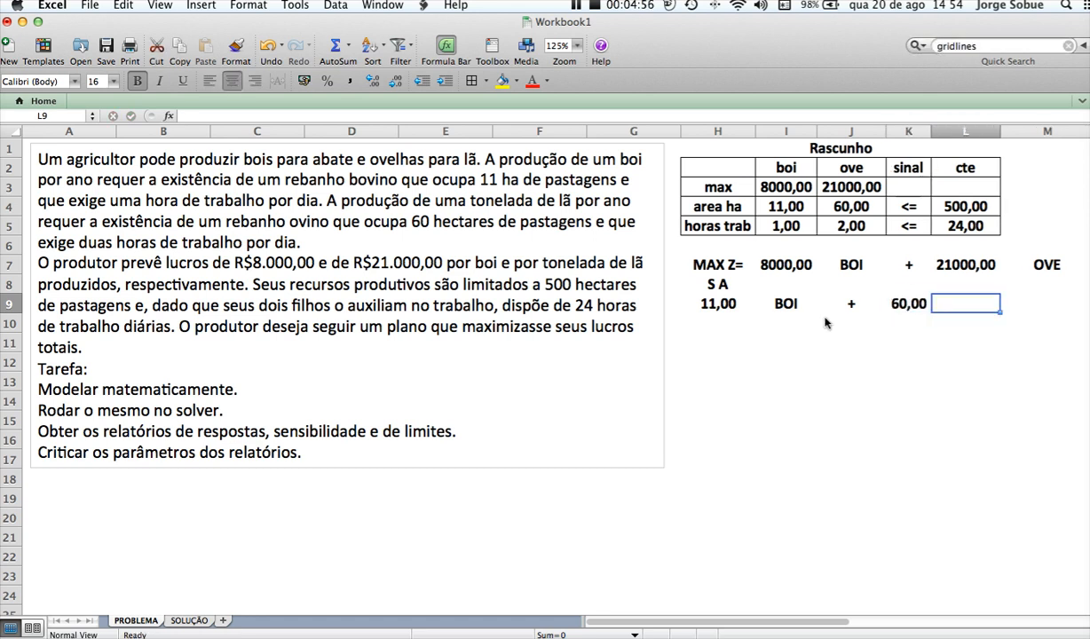
text(OVE)
key(Tab)
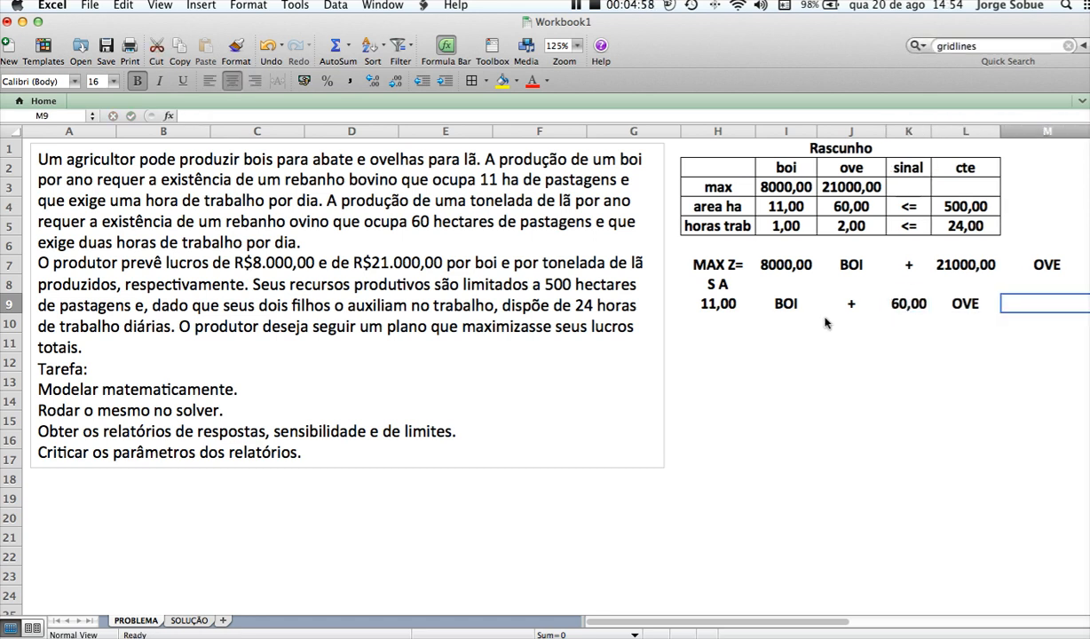
Complete the area constraint with the sign <= in M9 and the limit 500 in N9
text(<=)
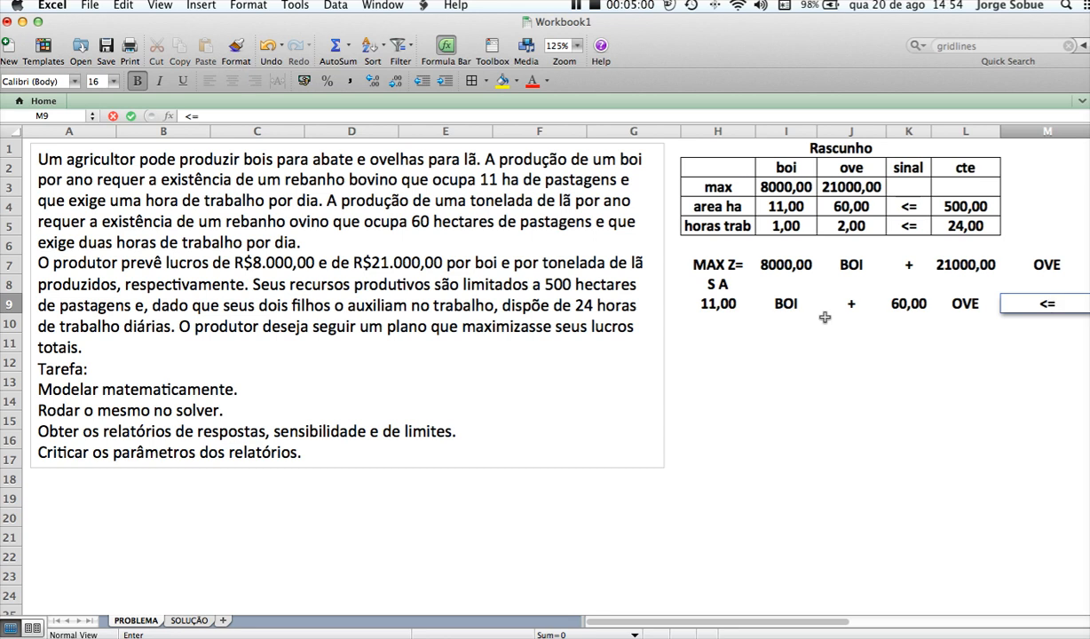
key(Tab)
text(500)
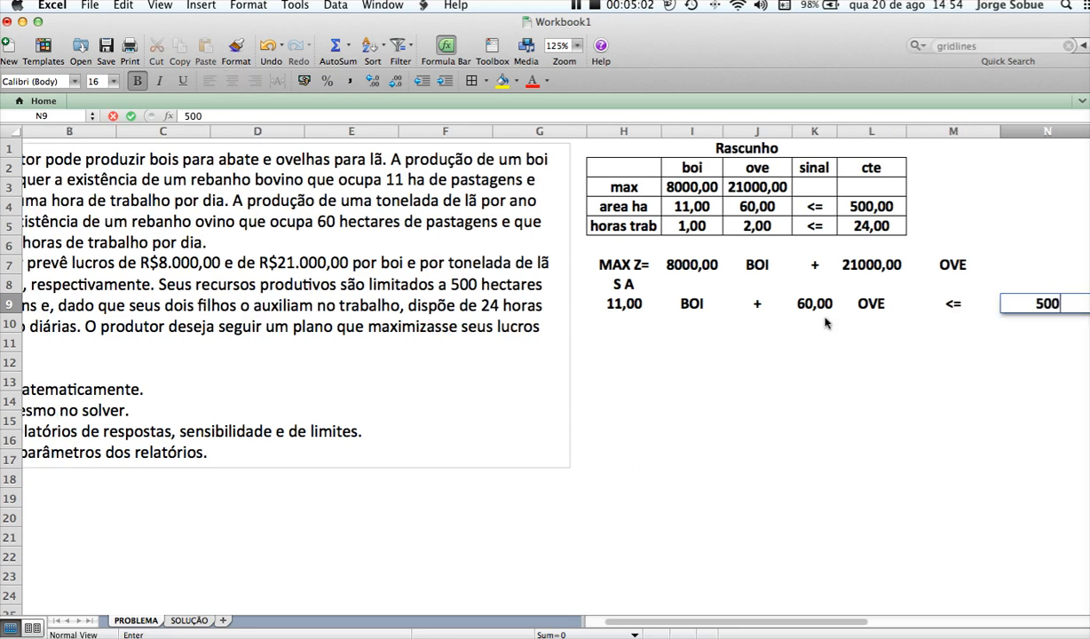
key(Return)
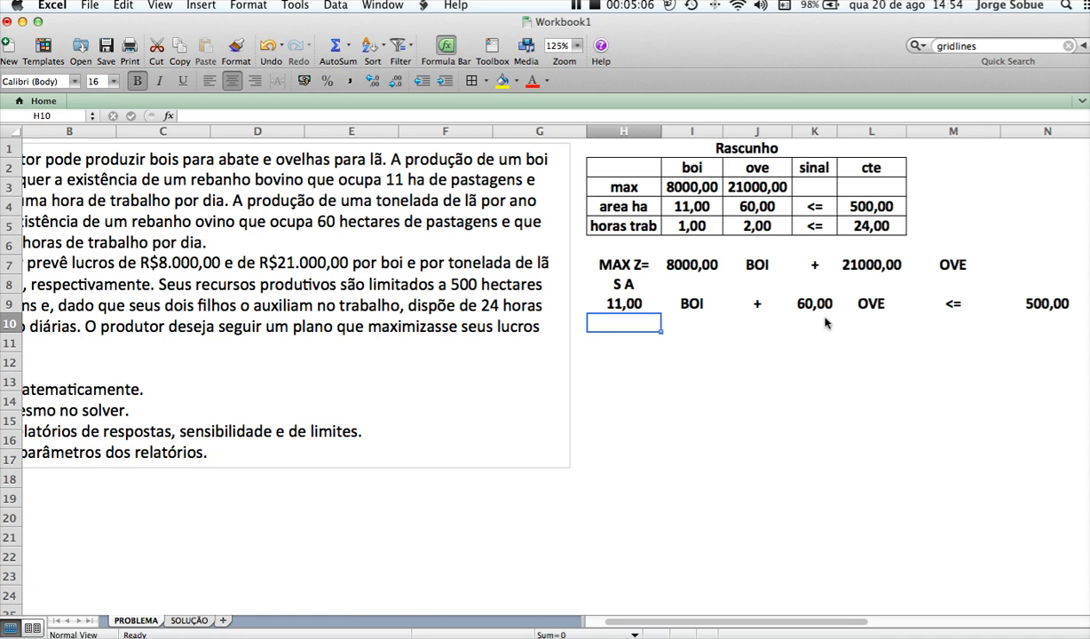
Write the left-hand side of the working-hours constraint as 1, BOI, +, 2 and OVE in separate cells across H10:L10
text(1)
key(Tab)
text(BOI)
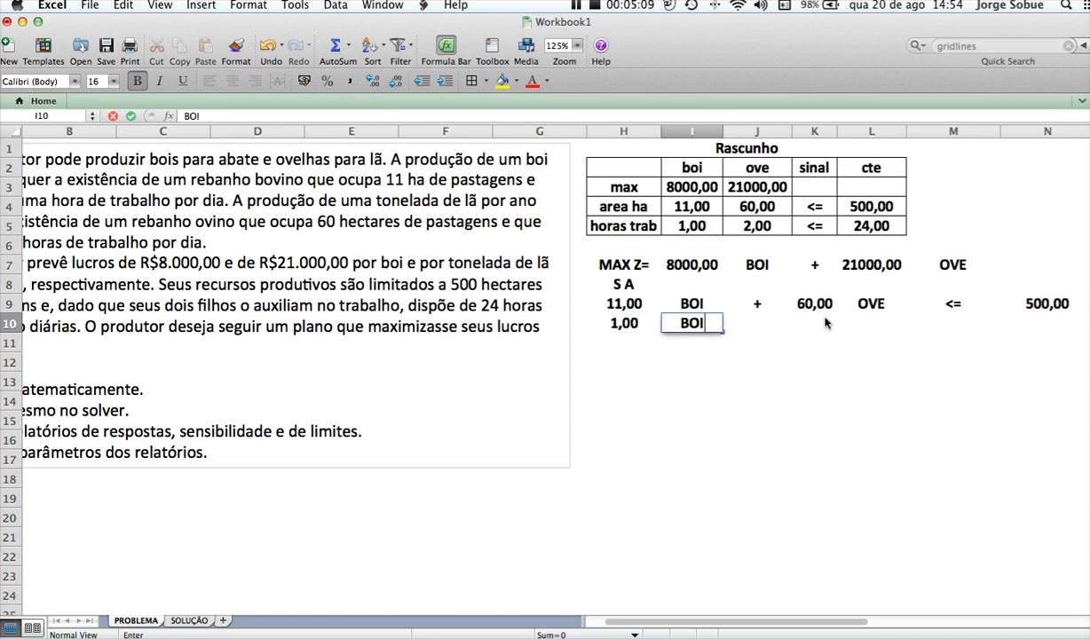
key(Tab)
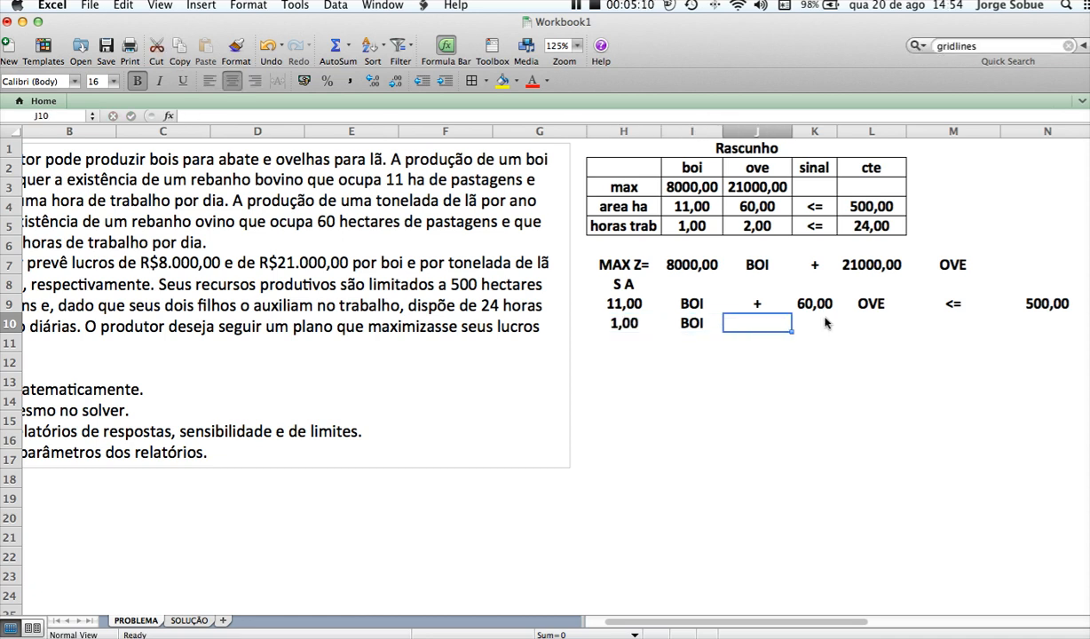
text('+)
key(Tab)
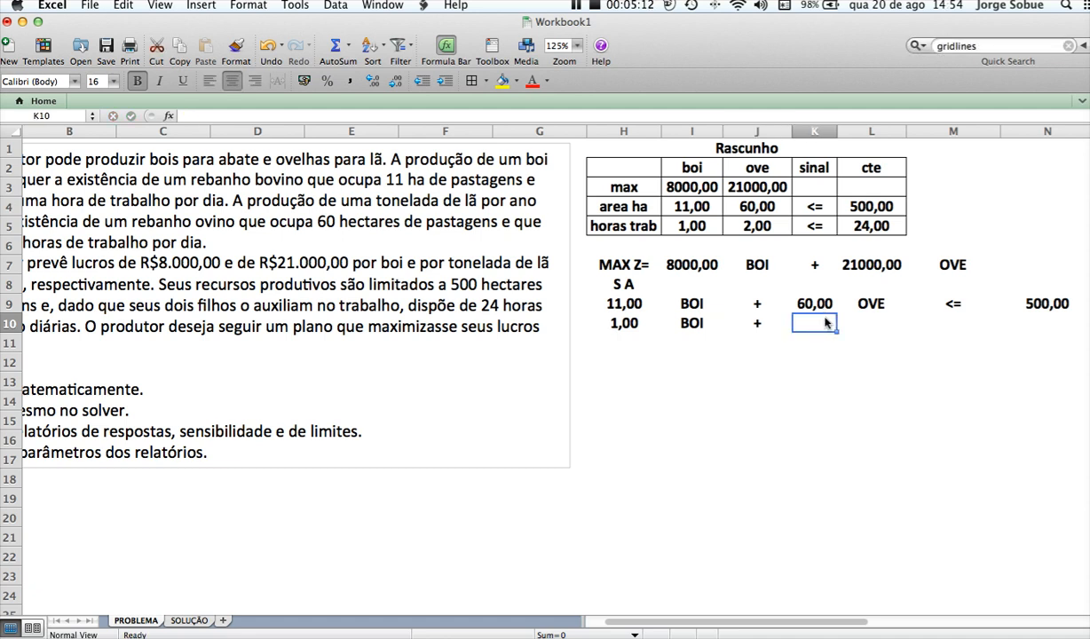
text(2)
key(Tab)
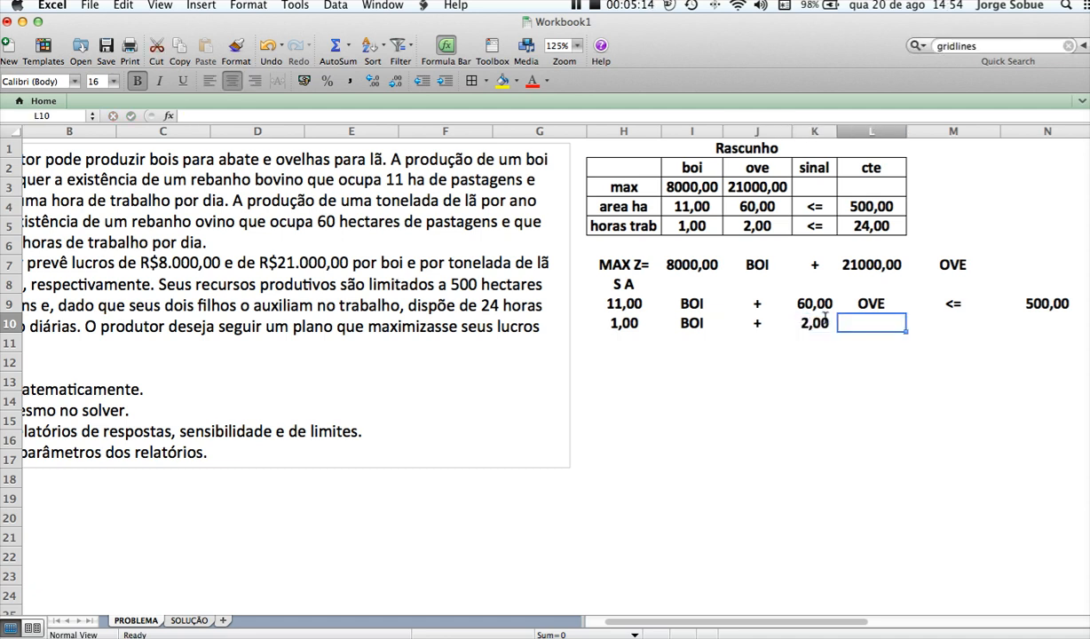
text(OVE)
key(Tab)
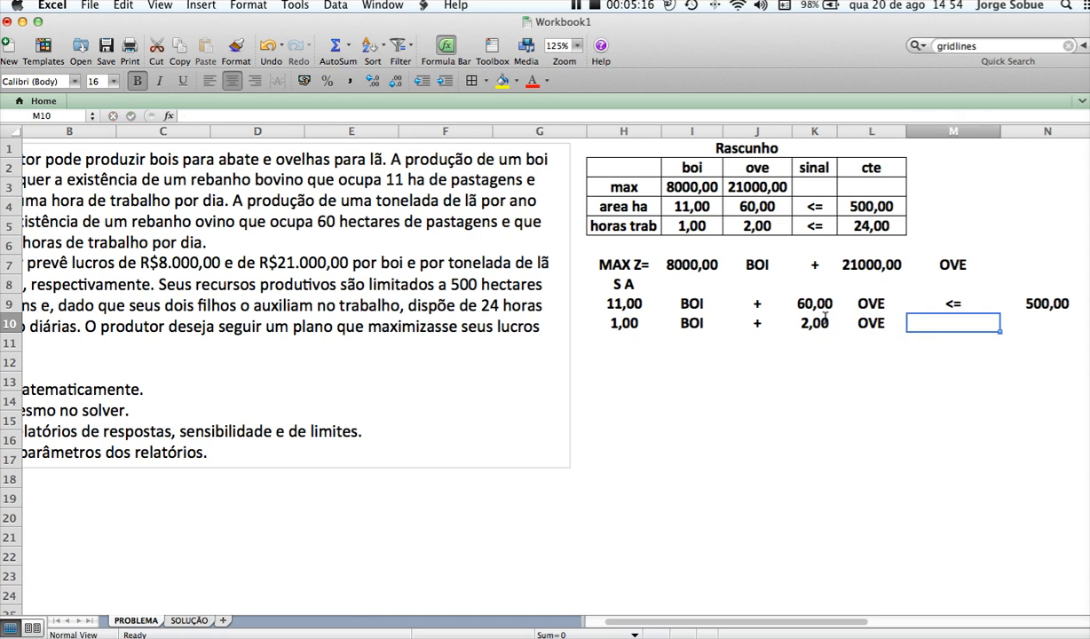
Complete the working-hours constraint with the sign <= in M10 and the limit 24 in N10
text(<=)
key(Tab)
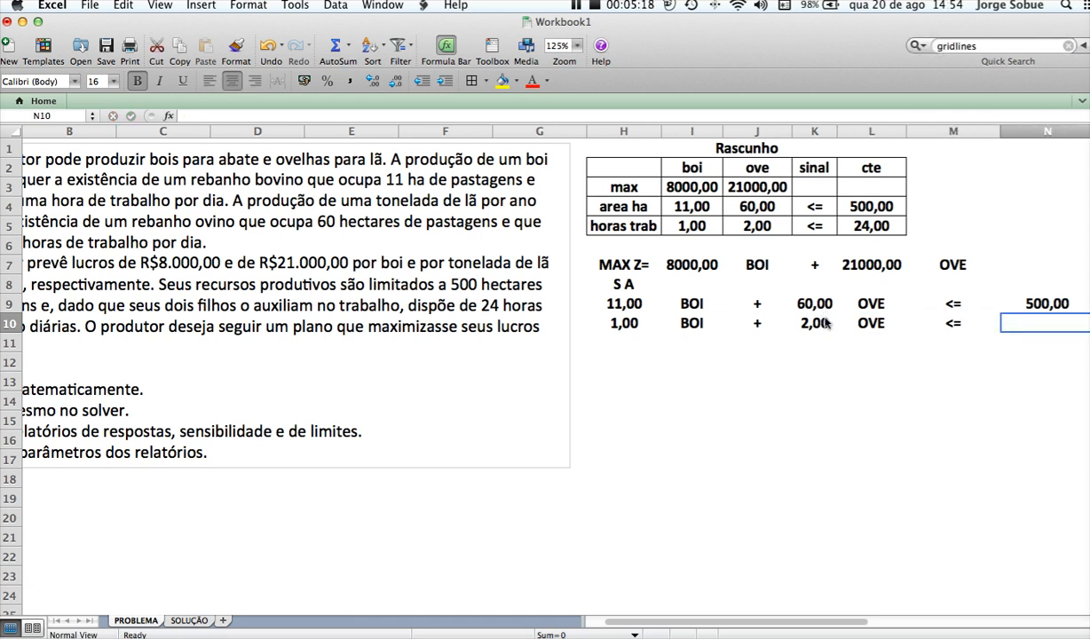
text(24)
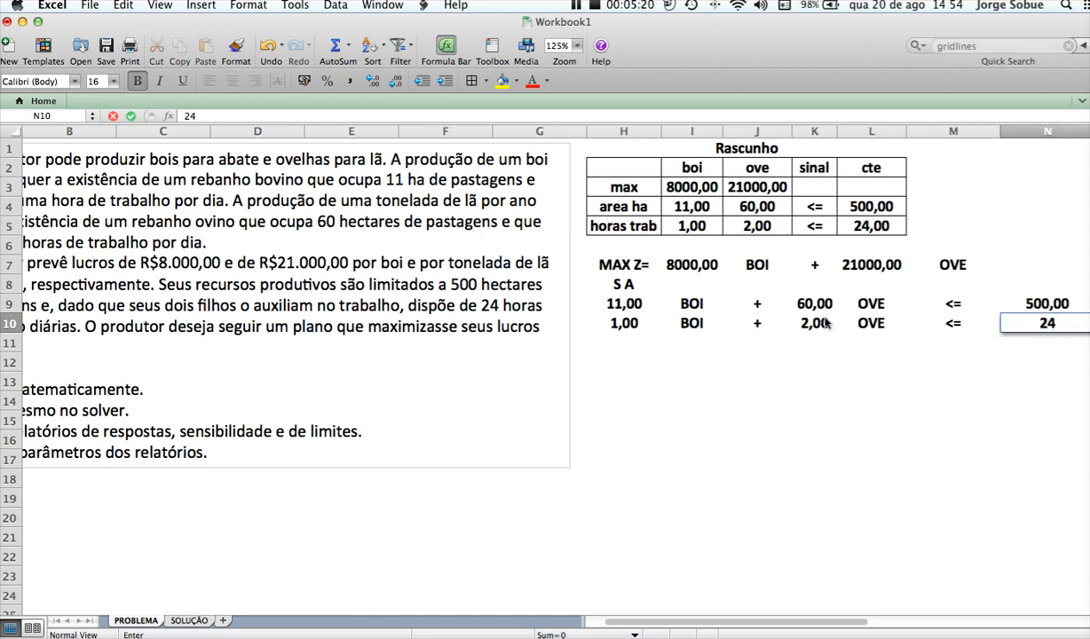
key(Return)
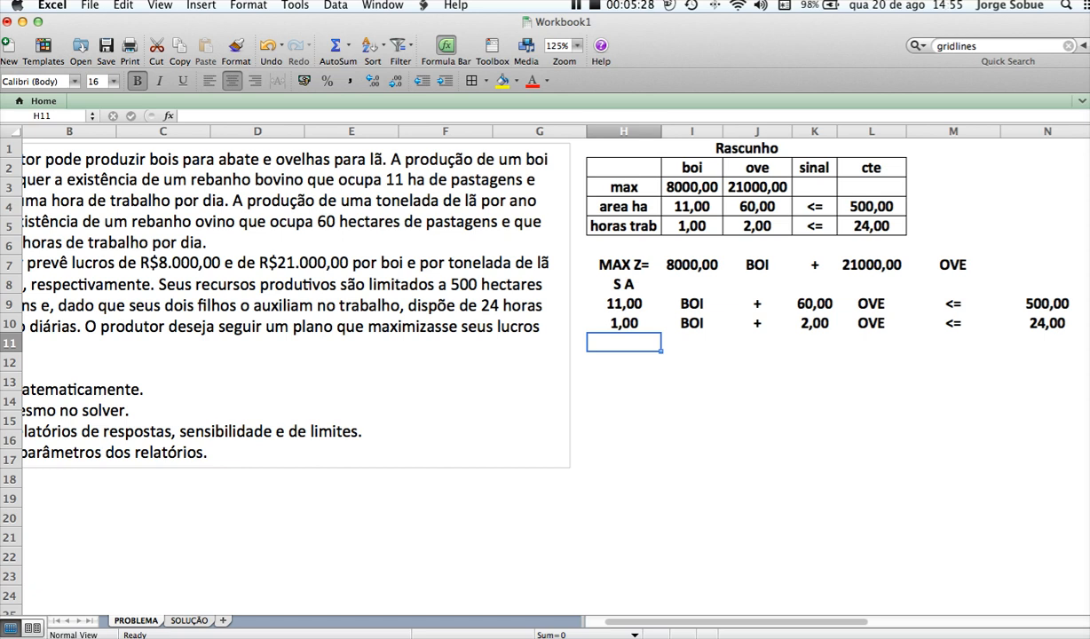
Write the non-negativity condition as "BOI,", OVE, >= and 0 in separate cells across H11:K11
text(BOI,)
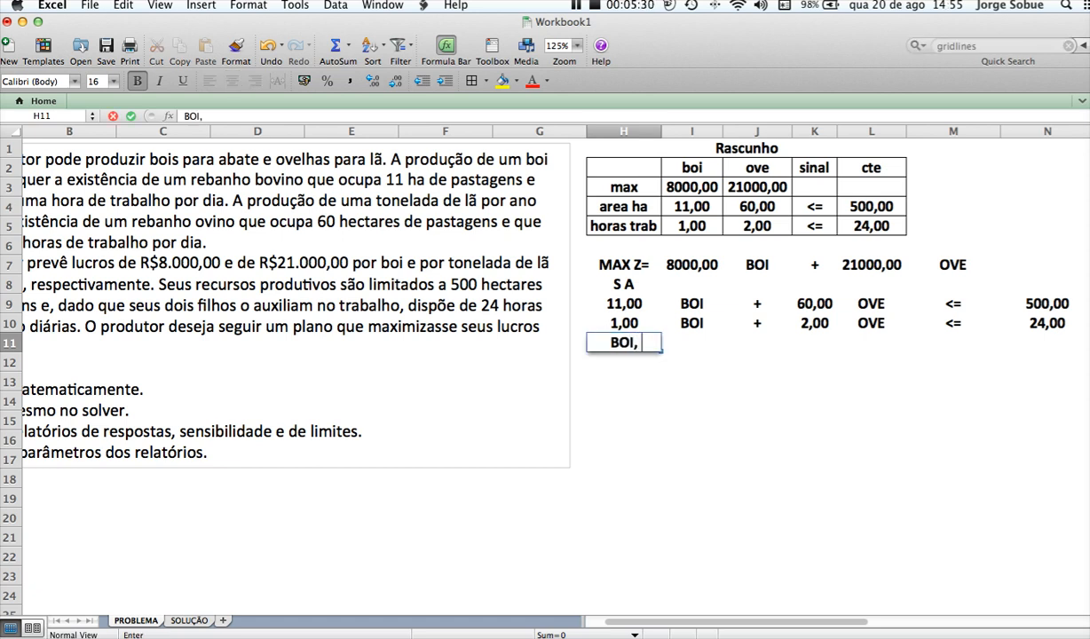
key(Tab)
text(OVE)
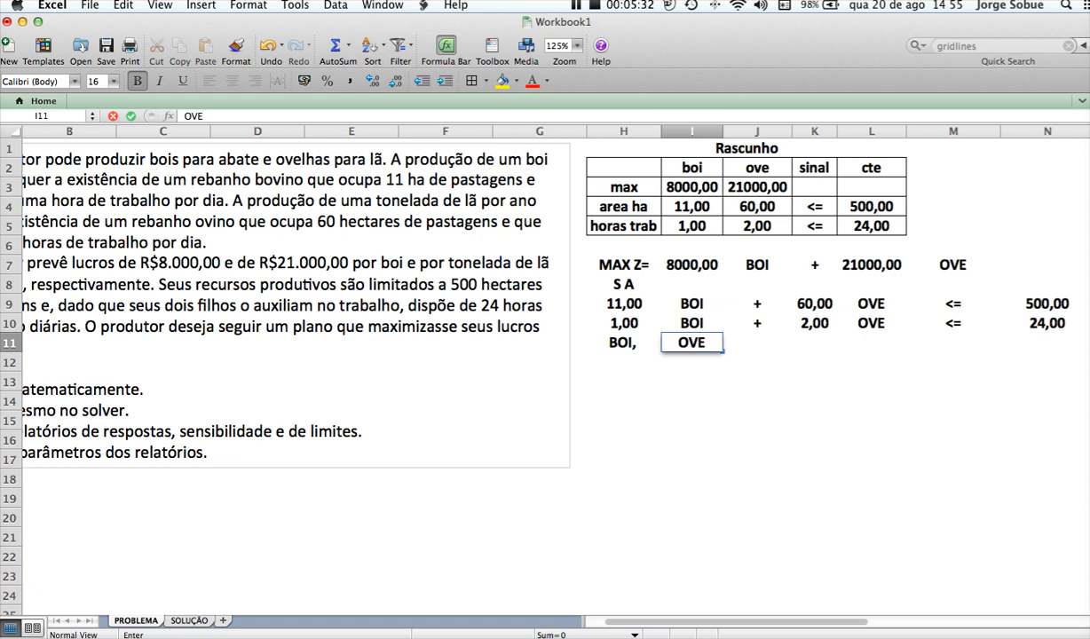
key(Tab)
text(>=)
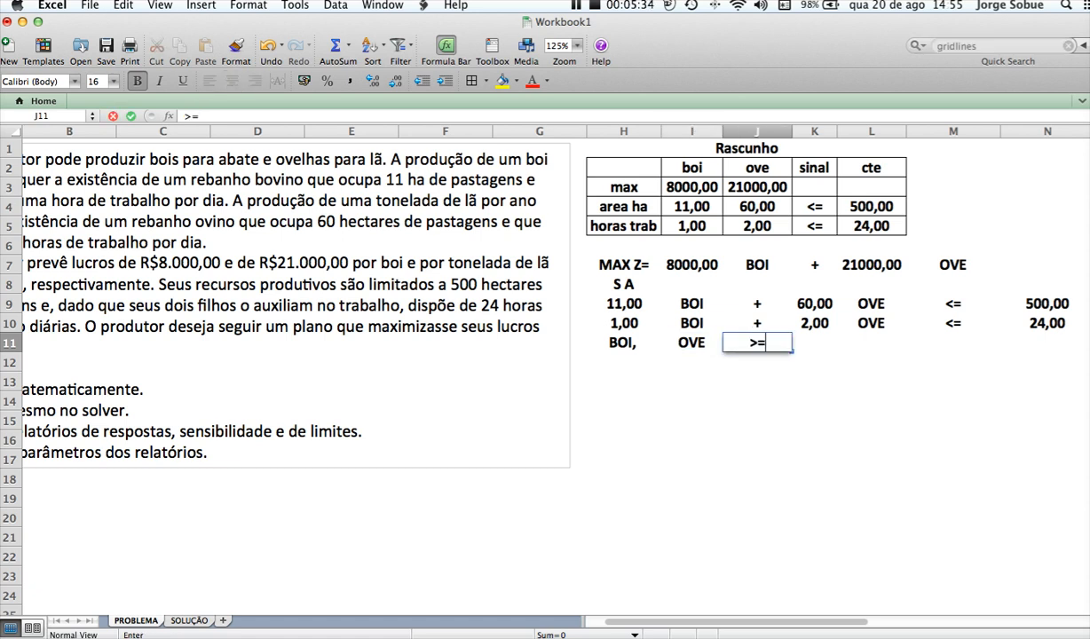
key(Tab)
text(0)
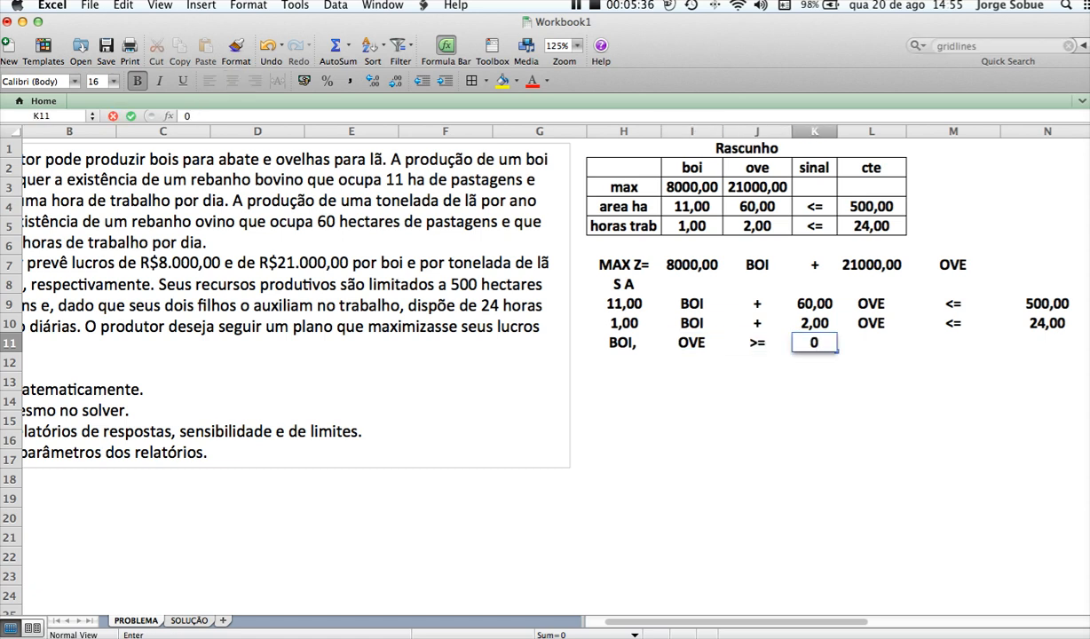
key(Return)
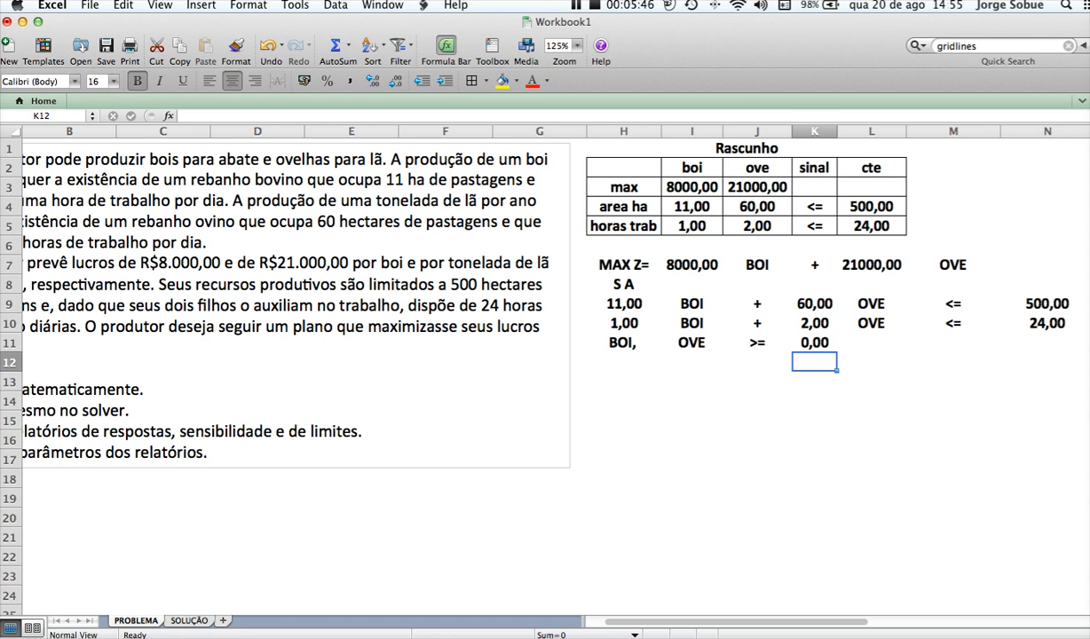
Fit the widths of columns M and N to their contents
double_click(999, 131)
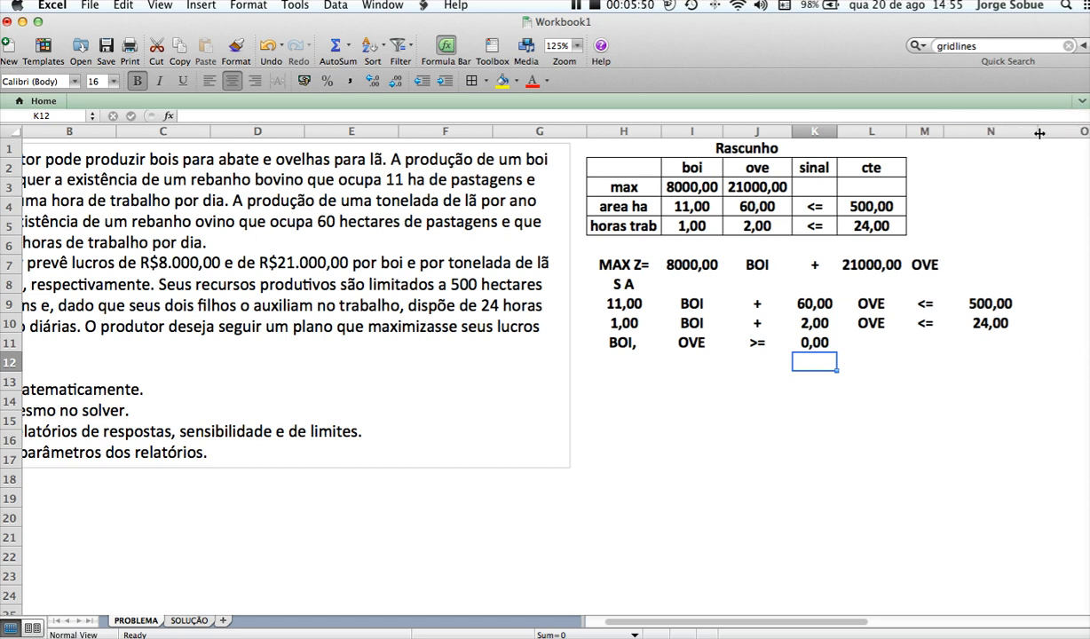
double_click(1038, 133)
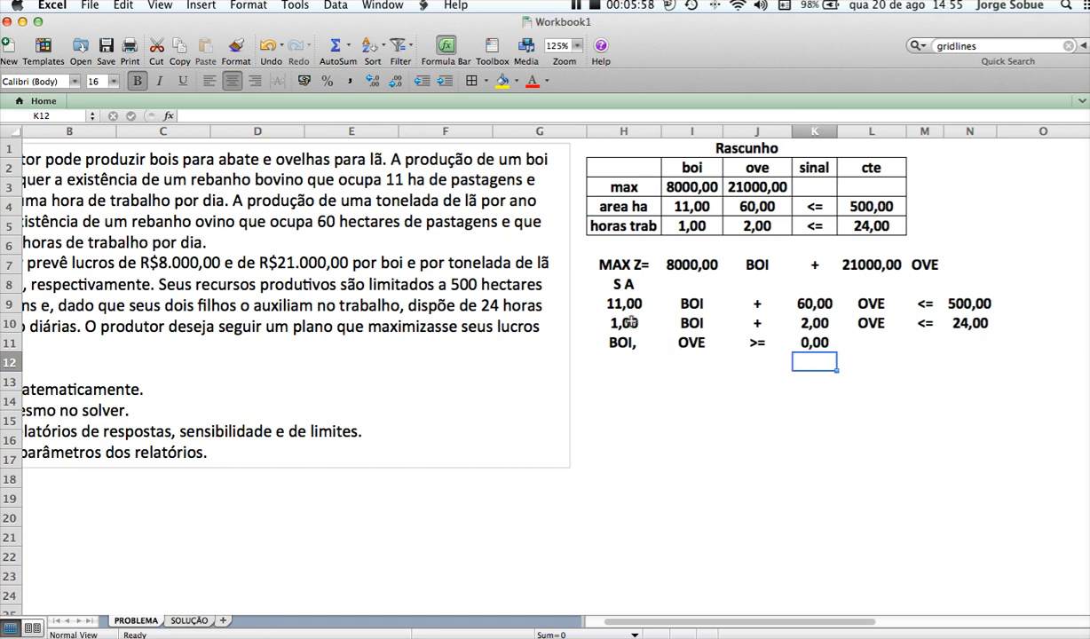
drag(593, 259, 978, 348)
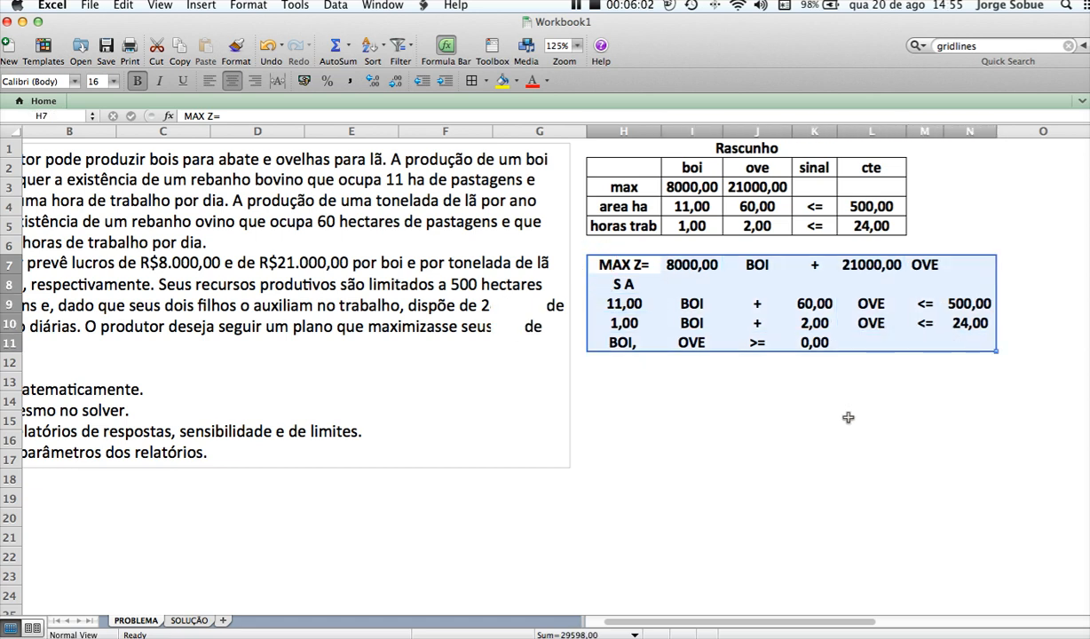
click(998, 185)
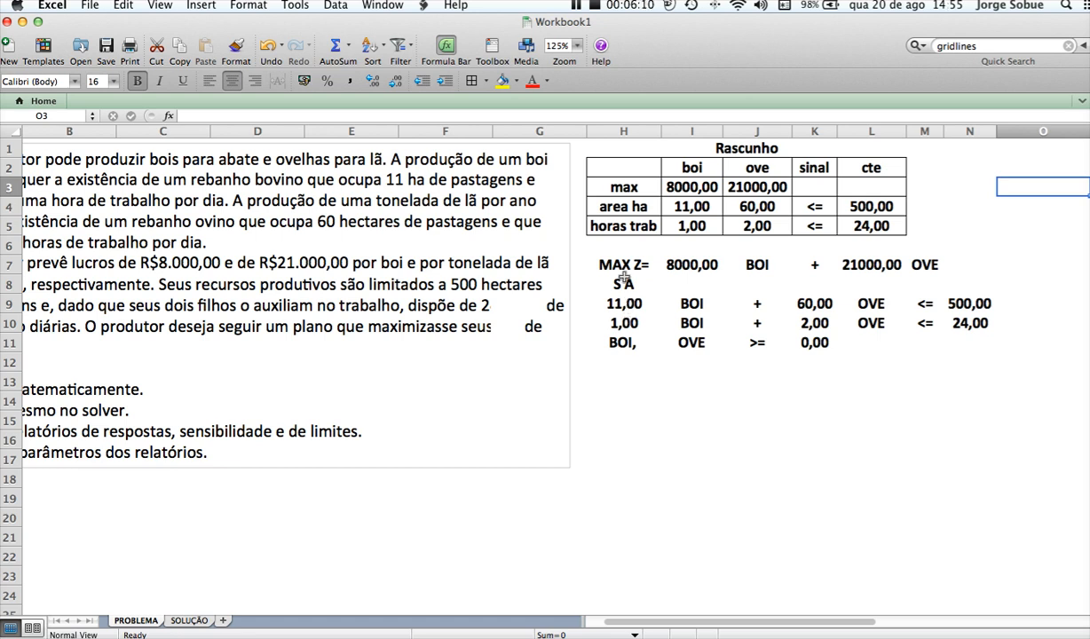
Label H13 as Z= and give the adjacent cell I13 a border and a yellow fill
click(615, 378)
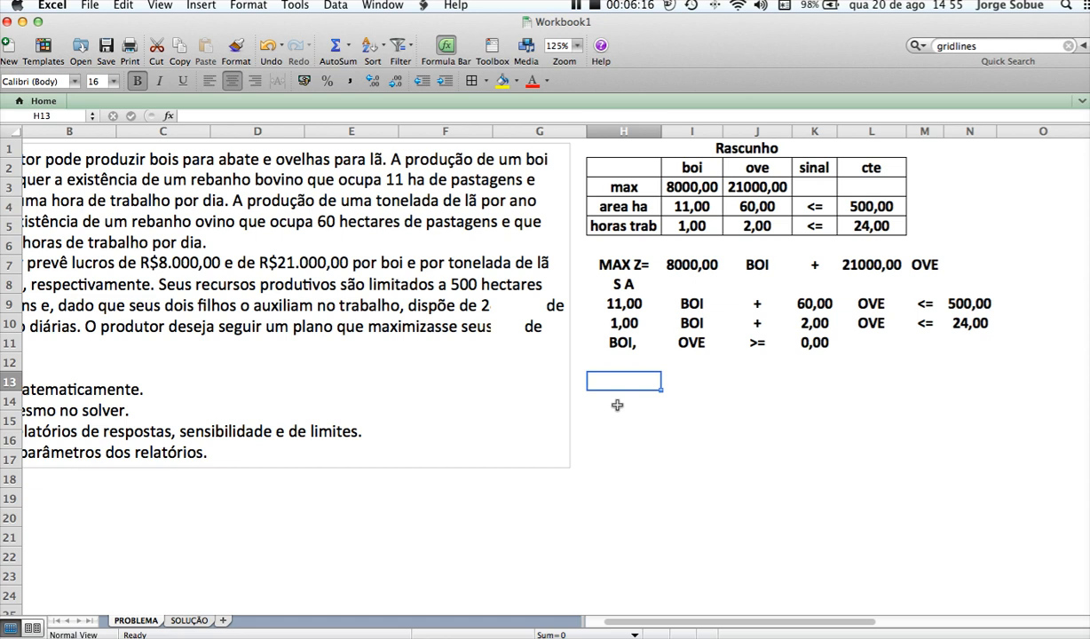
text(Z=)
key(Tab)
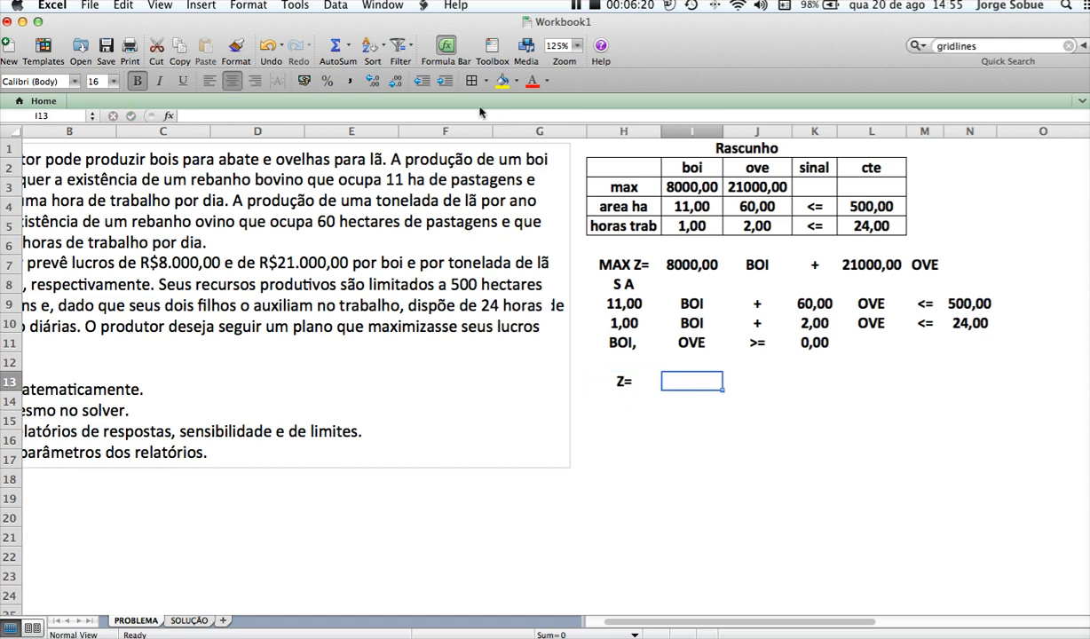
click(502, 81)
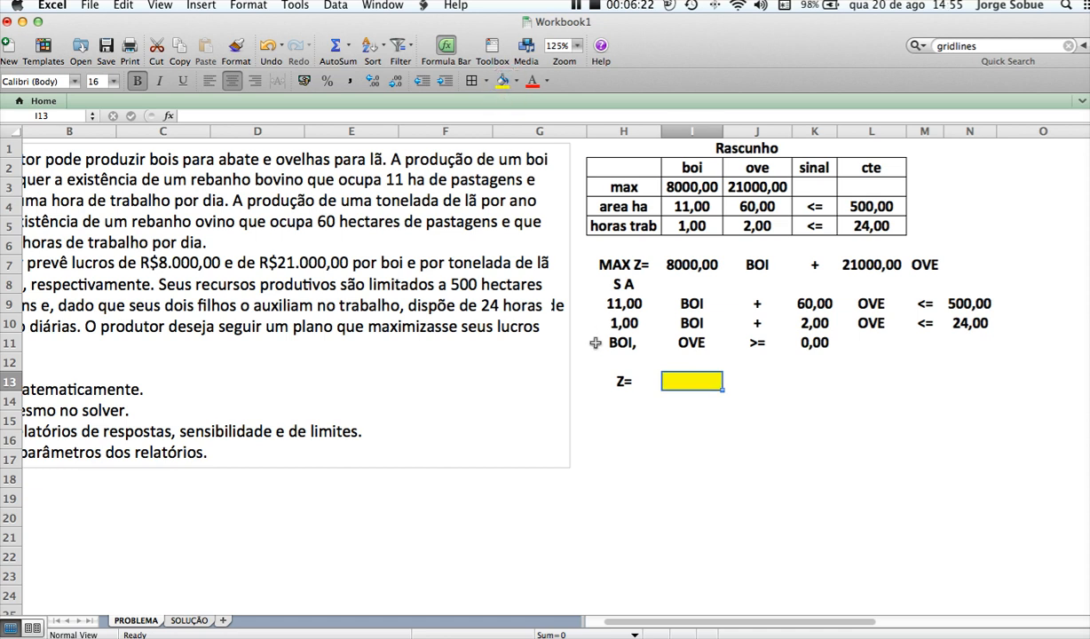
Add the decision variable labels BOI= in H14 and OVE= in H15
click(599, 399)
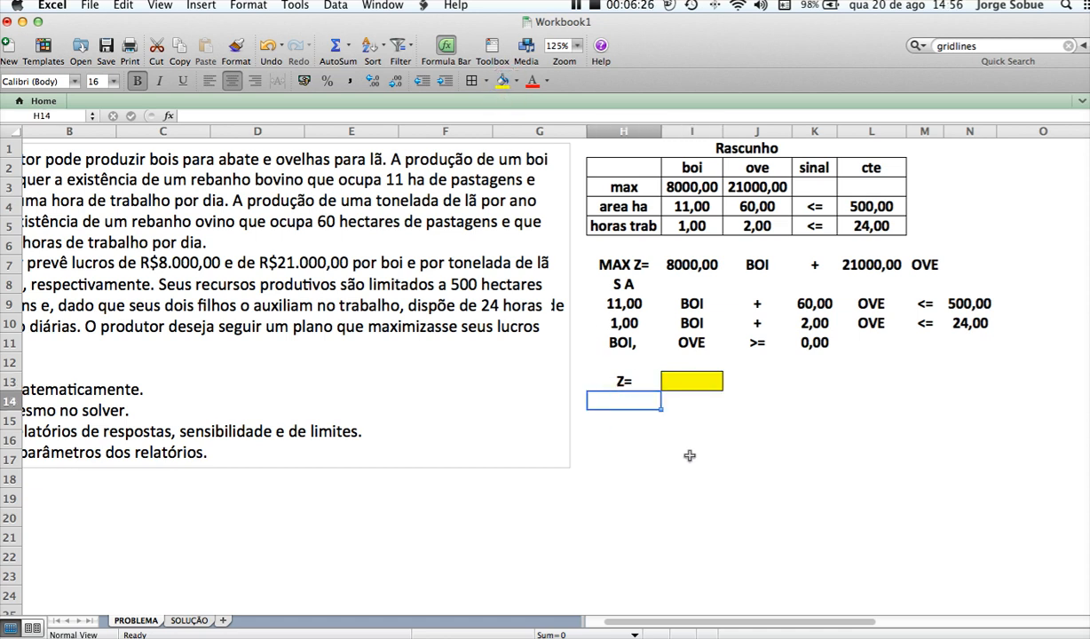
text(BOI=)
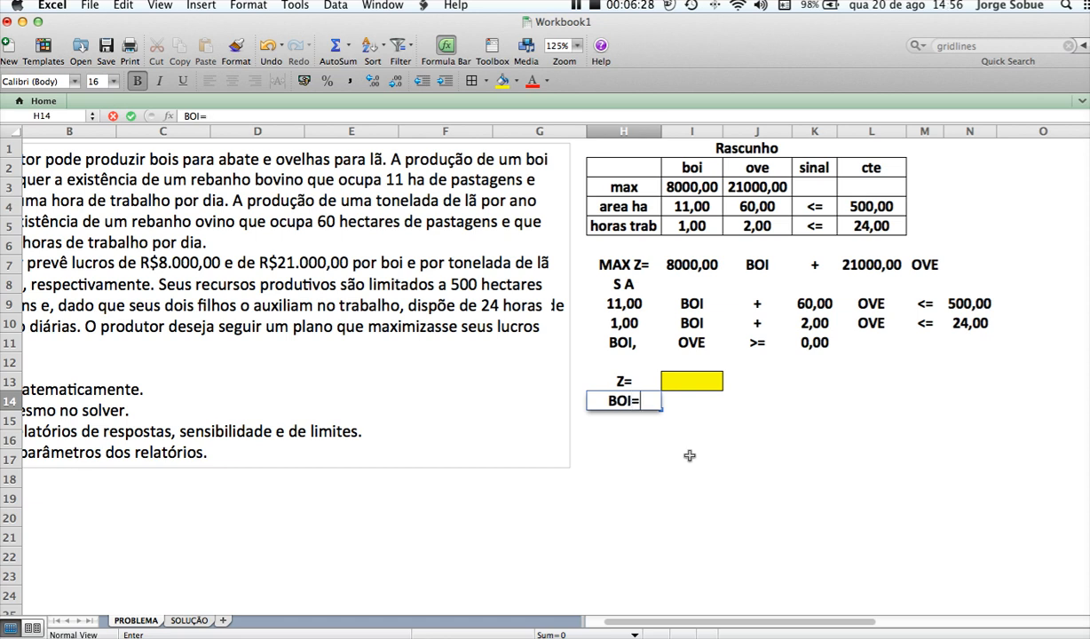
key(Return)
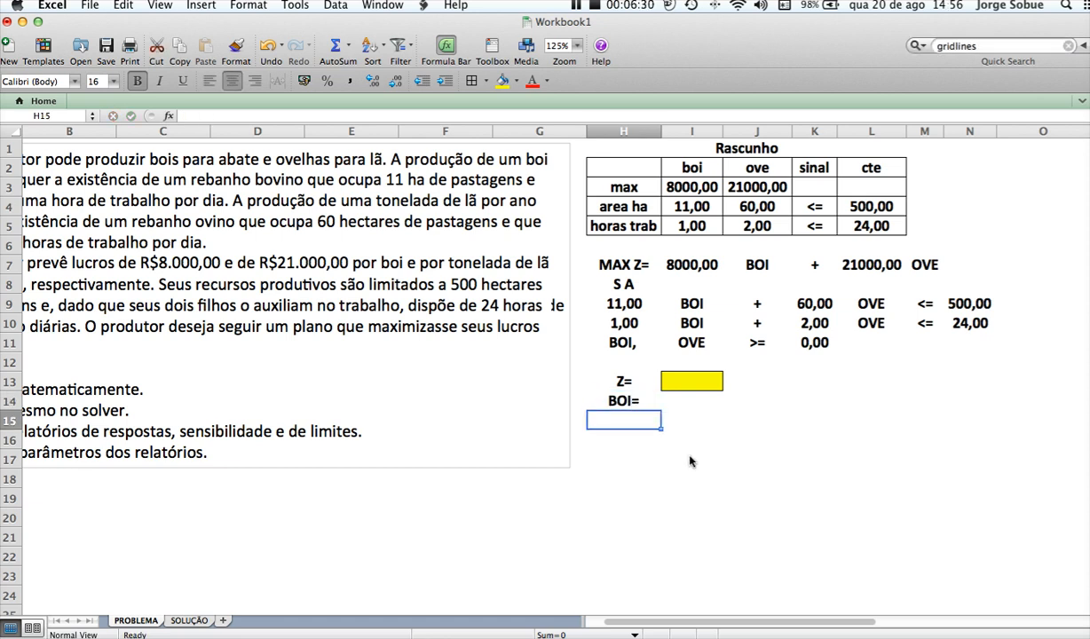
text(OVE=)
key(Return)
Give the variable cells I14:I15 borders and a yellow fill
key(Up)
key(Up)
key(Right)
key(shift+Down)
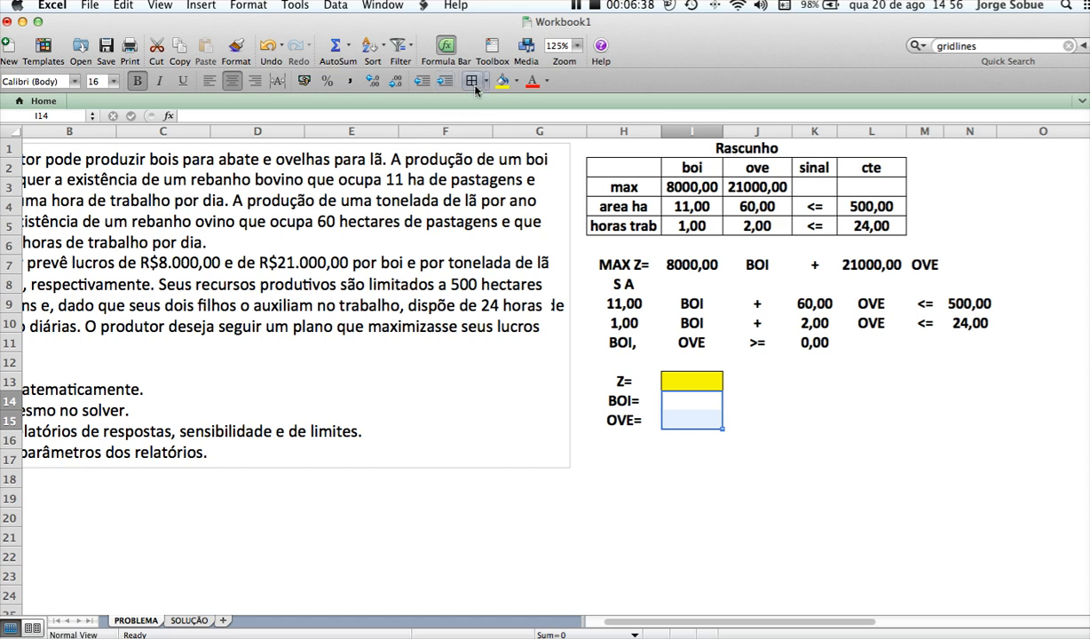
click(502, 81)
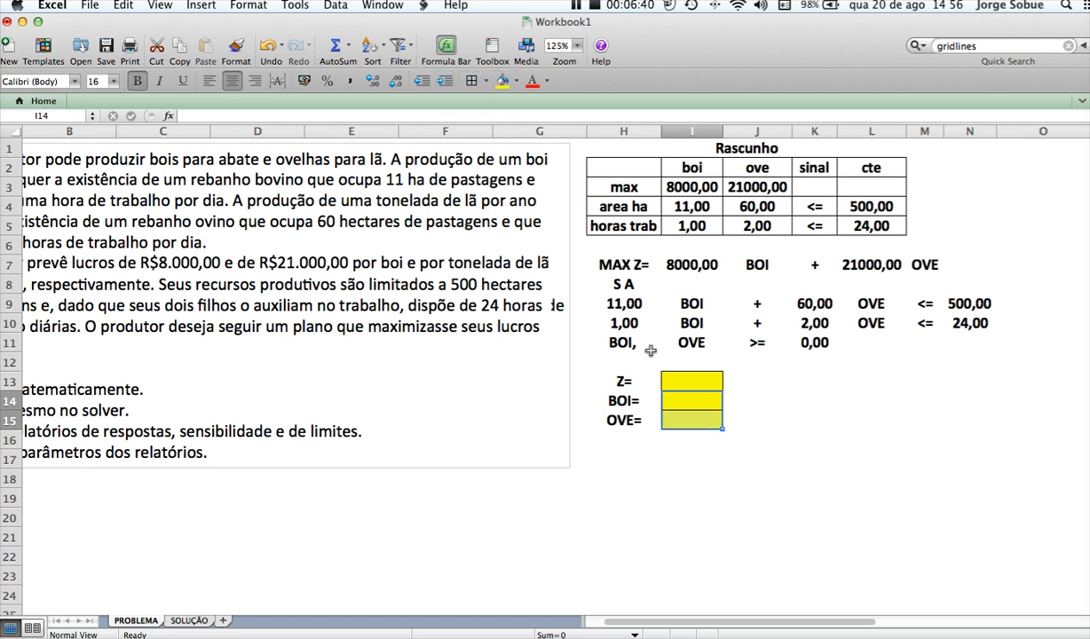
click(700, 466)
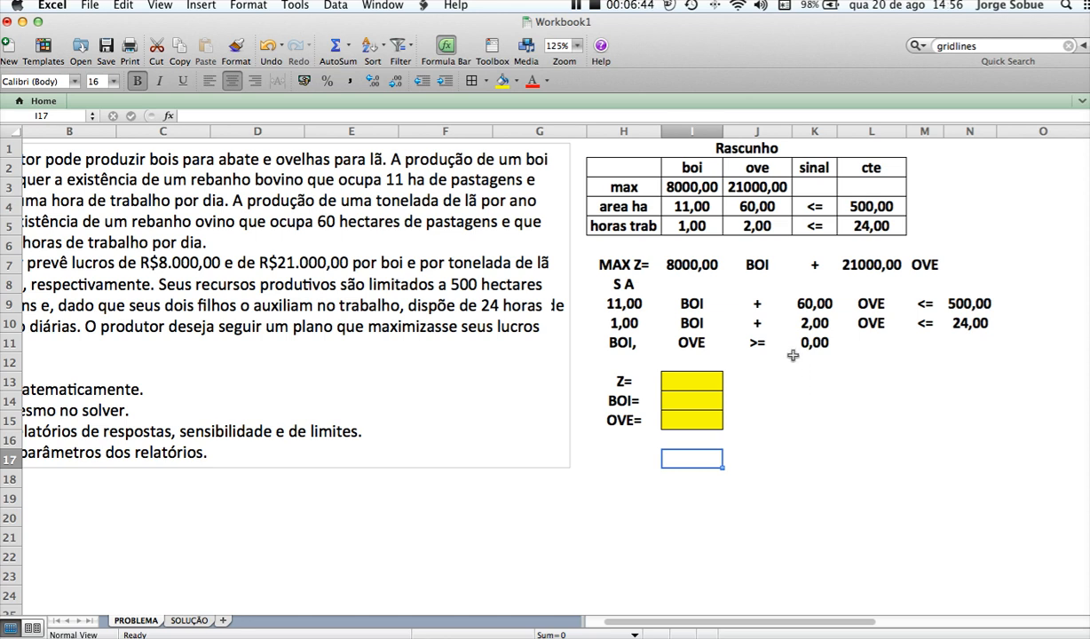
drag(593, 298, 812, 303)
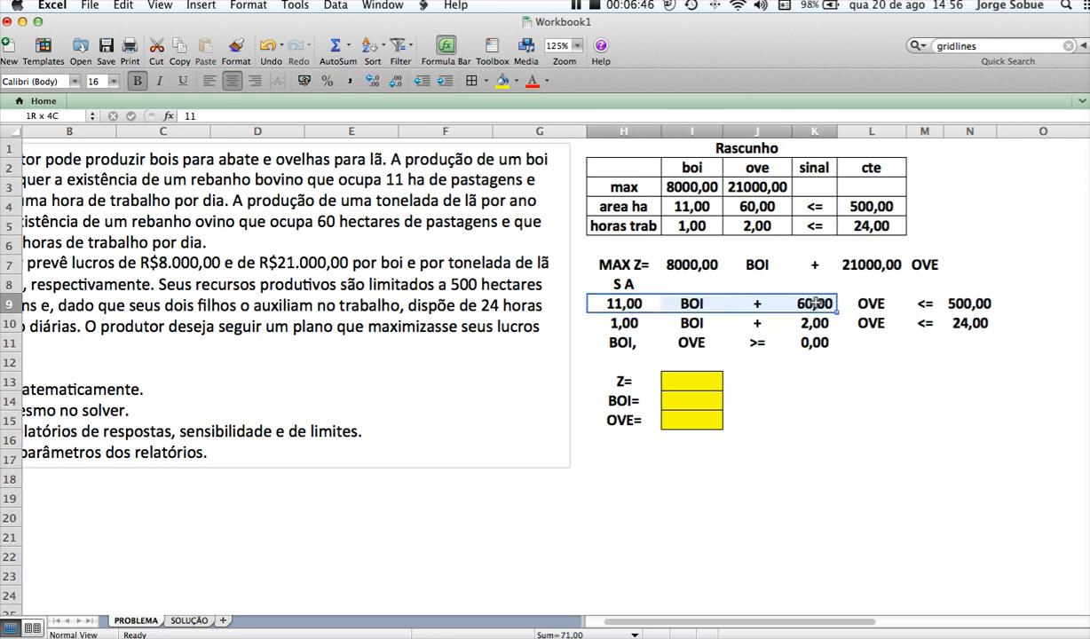
drag(611, 322, 860, 326)
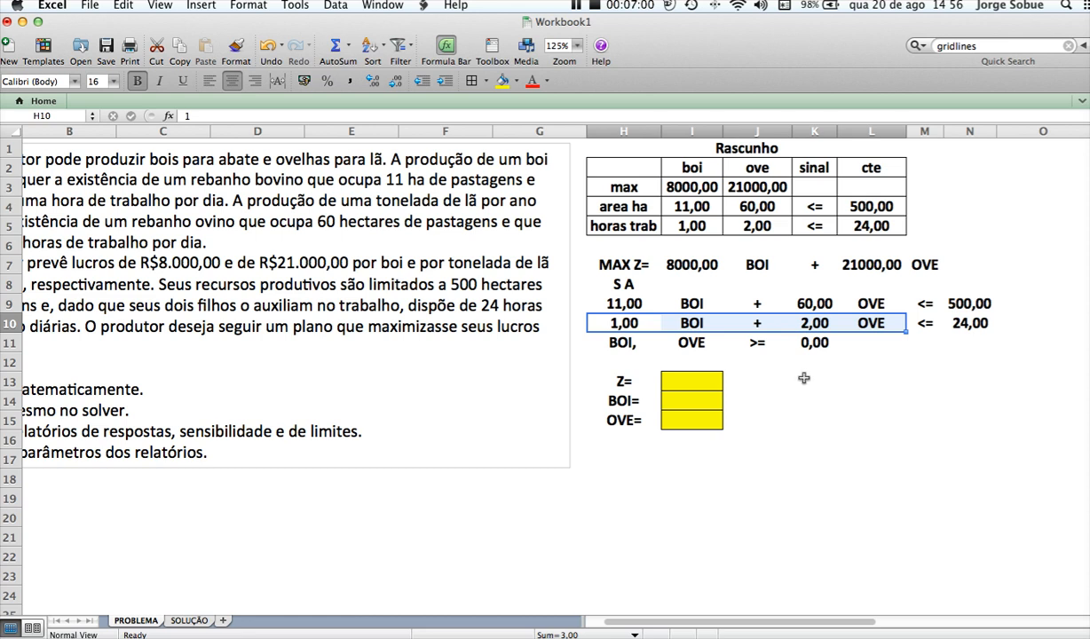
Enter the constraint table headings REF CEL, SINAL and REST across H17:J17
click(626, 465)
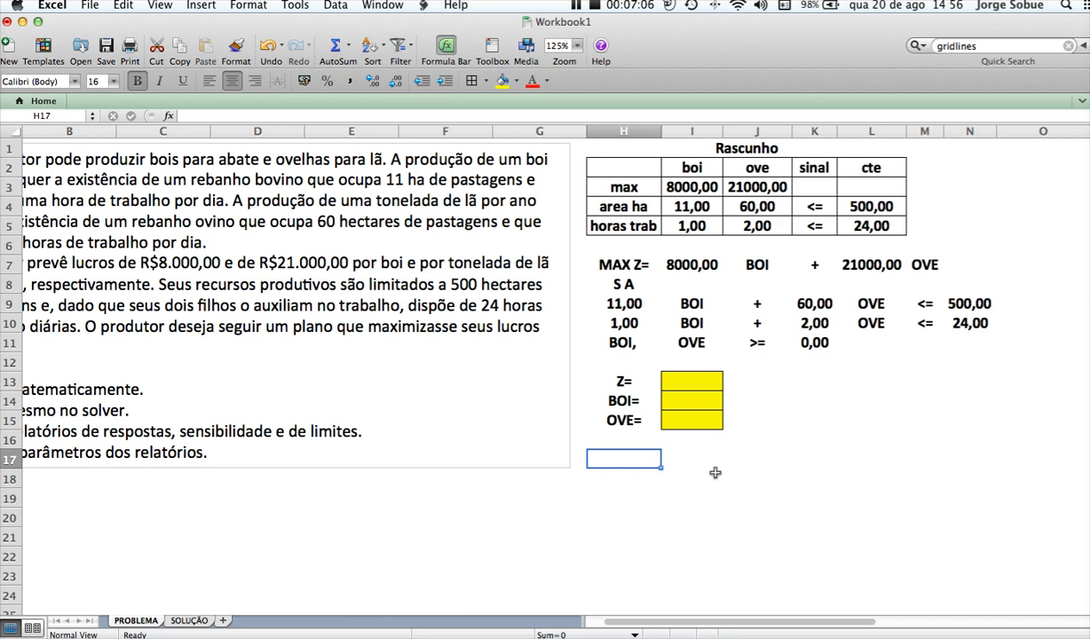
text(REF CEL)
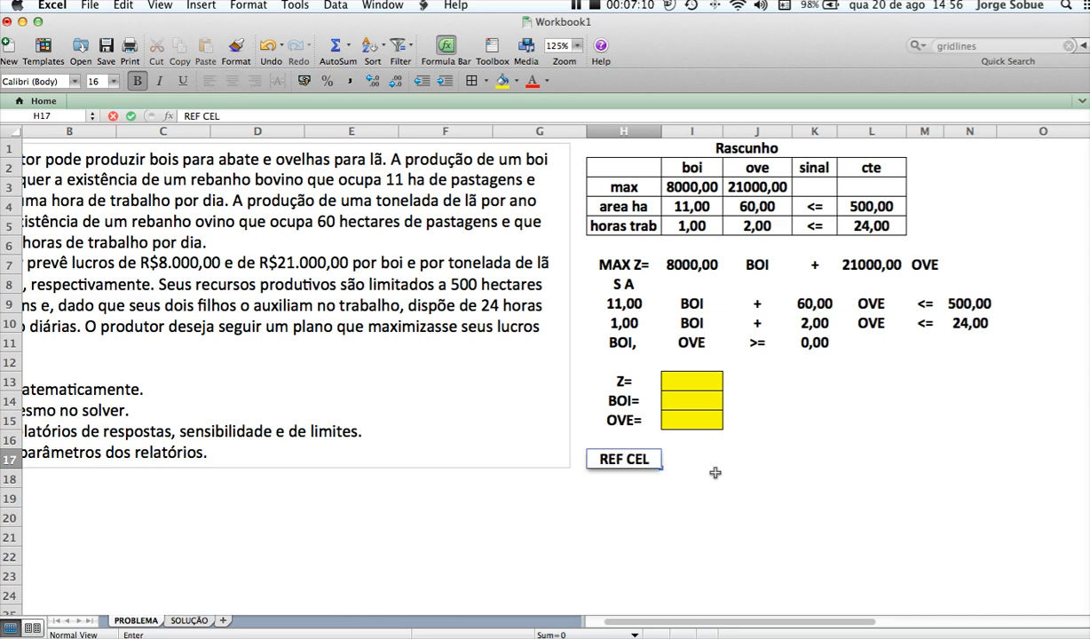
key(Tab)
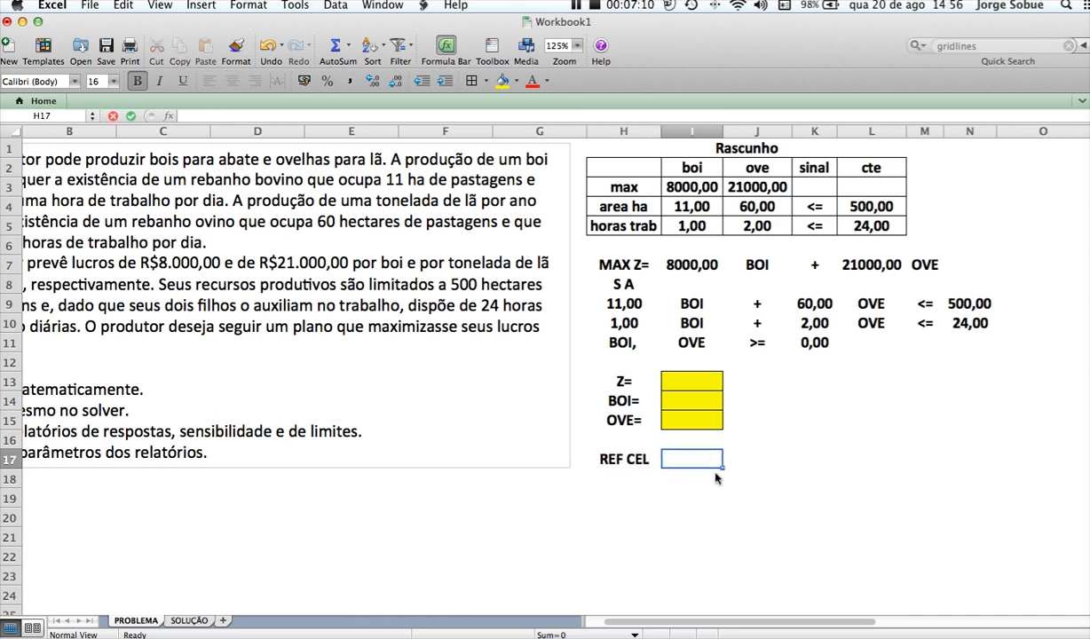
text(SINAL)
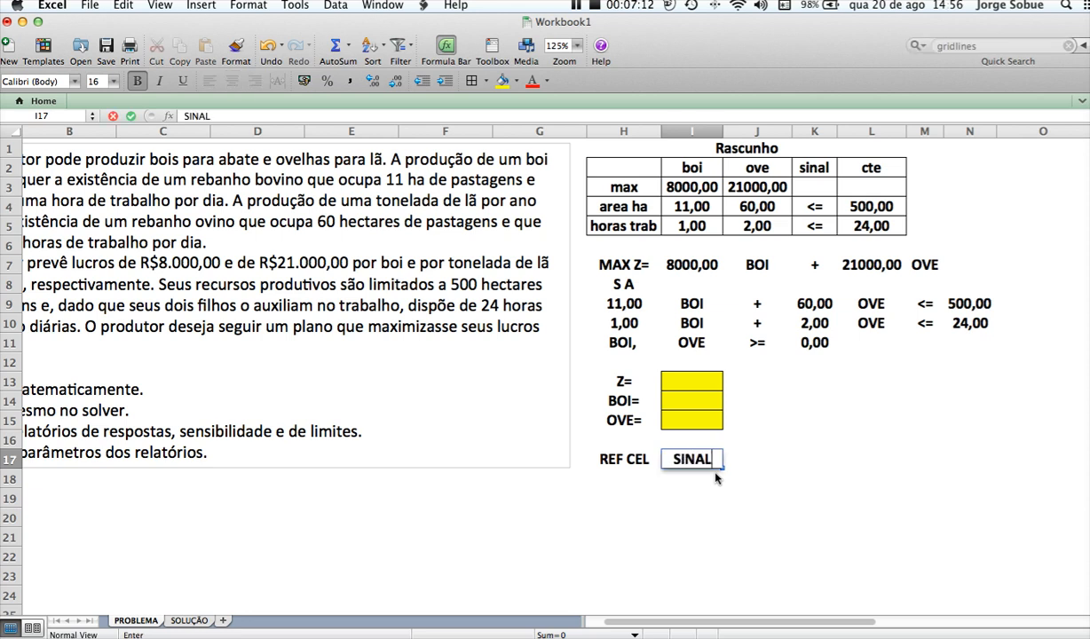
key(Tab)
text(REST)
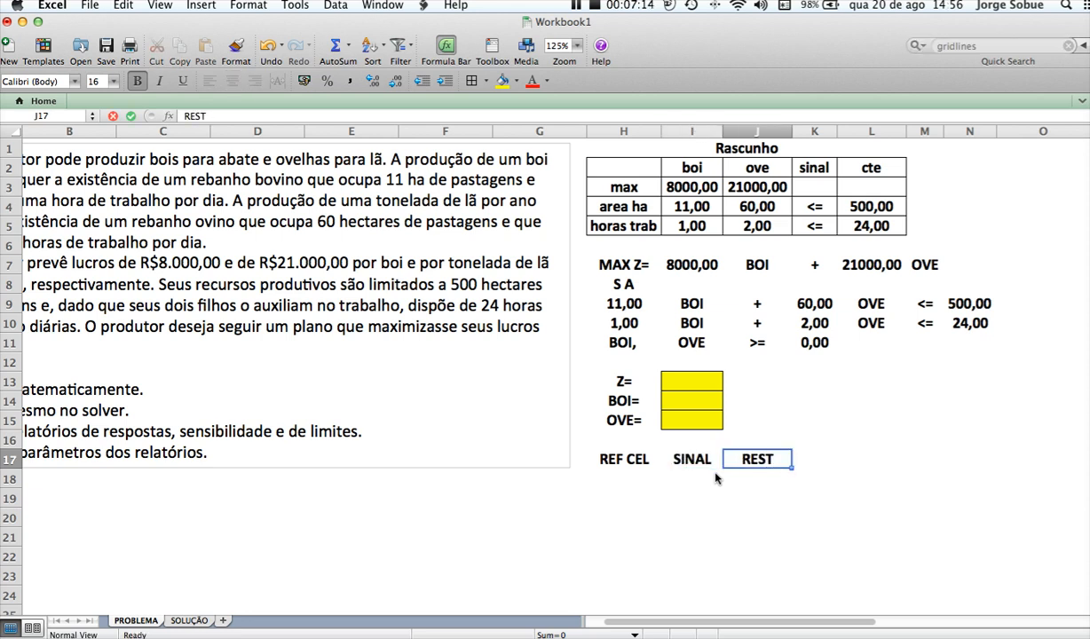
key(Return)
Apply borders to all cells of the two constraint rows H18:J19 below the headings
key(Left)
key(Left)
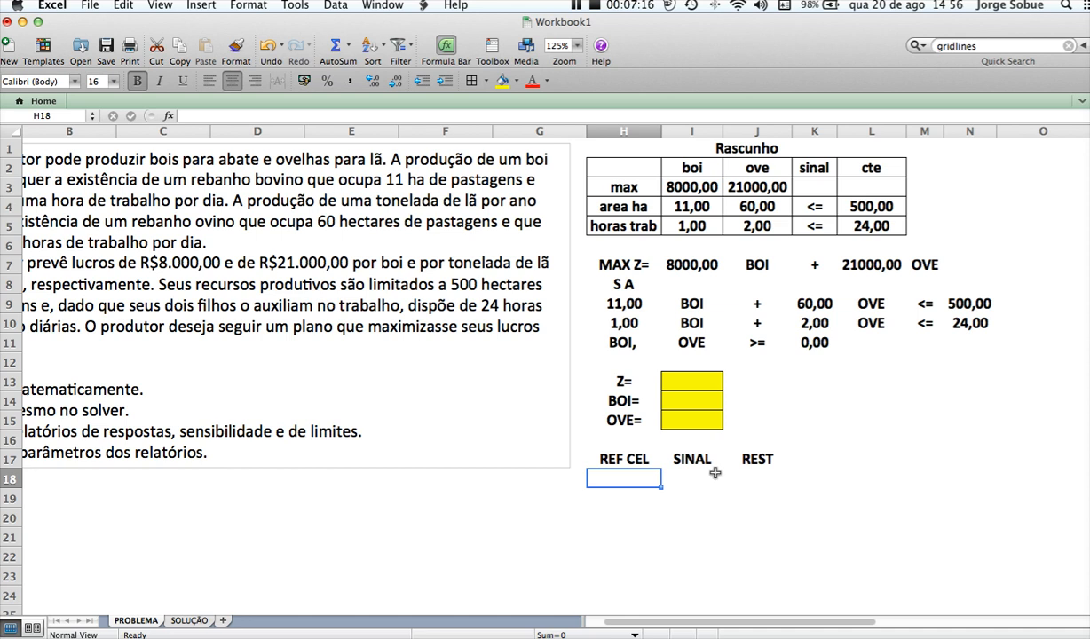
key(shift+Right)
key(shift+Right)
key(shift+Down)
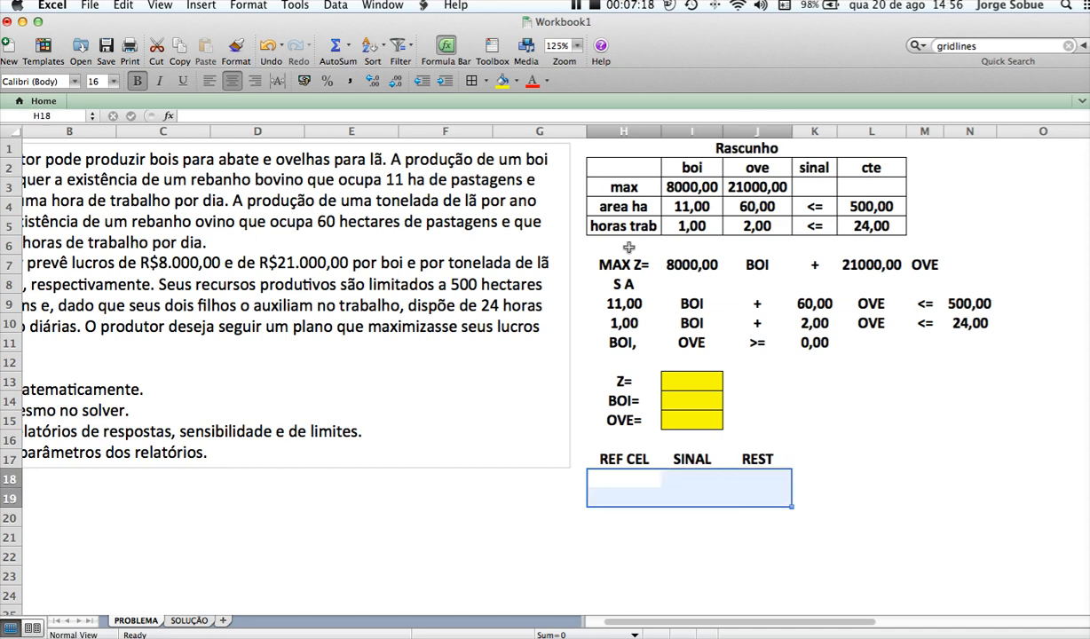
click(467, 83)
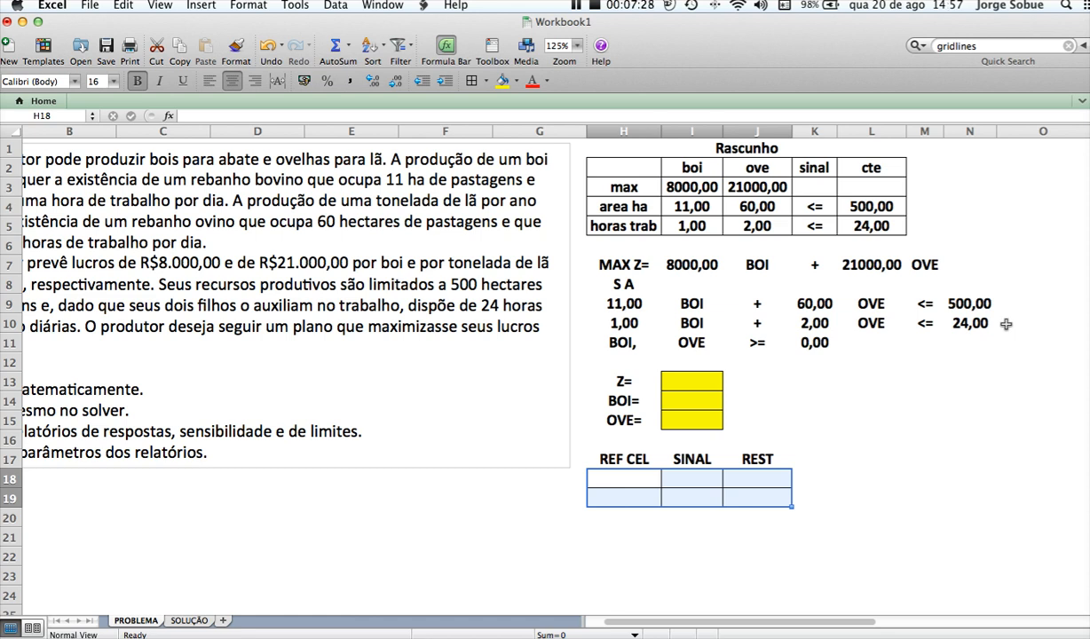
click(619, 480)
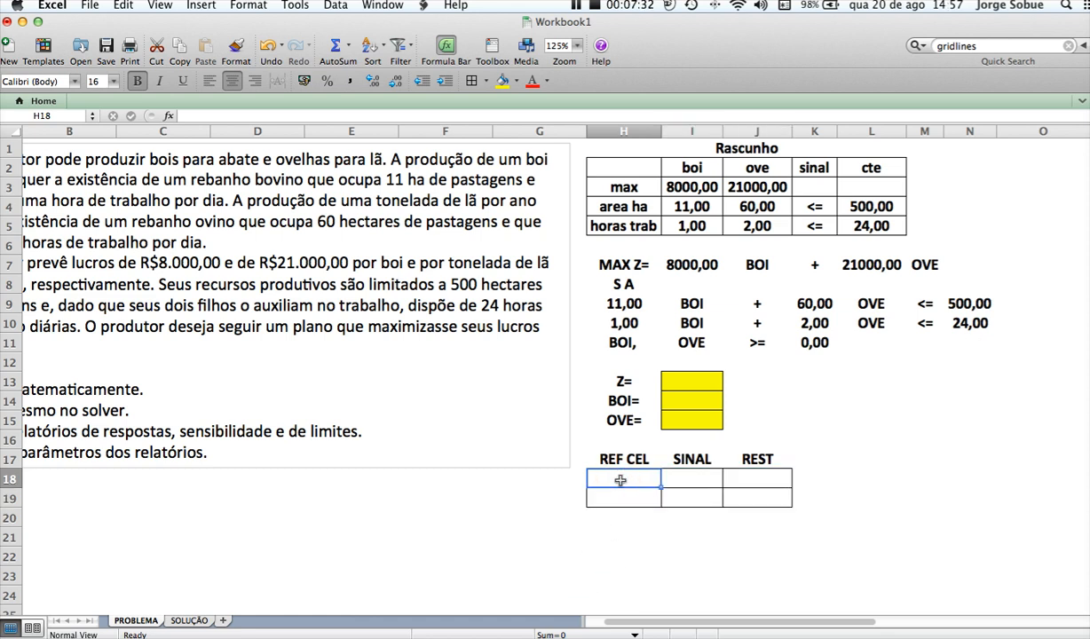
key(shift+Down)
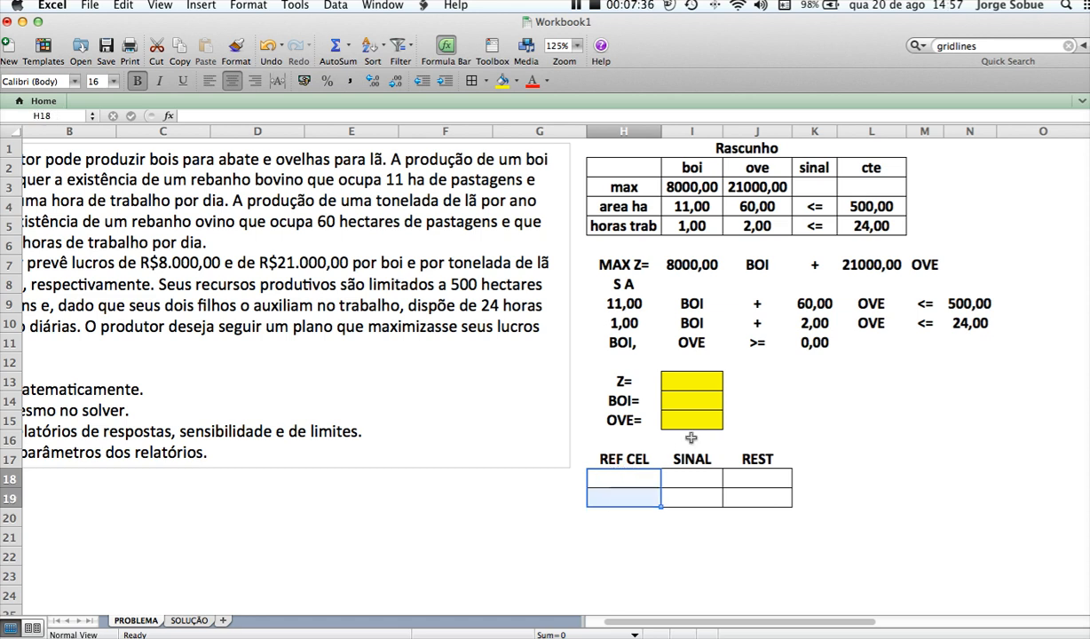
Enter the objective function formula =I7*I14+L7*I15 in cell I13
click(704, 384)
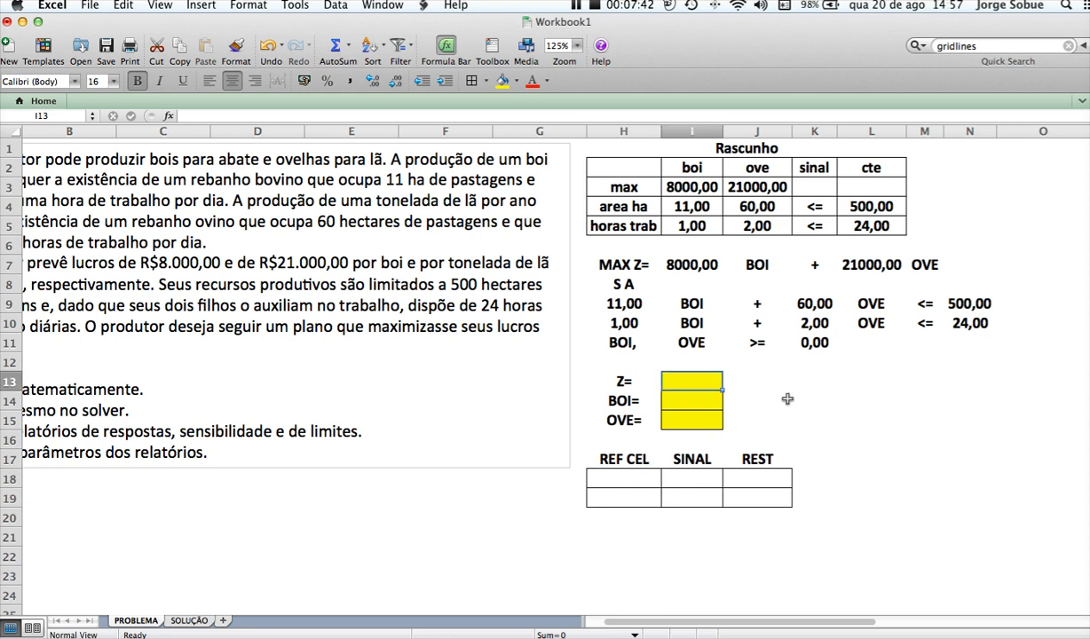
text(=)
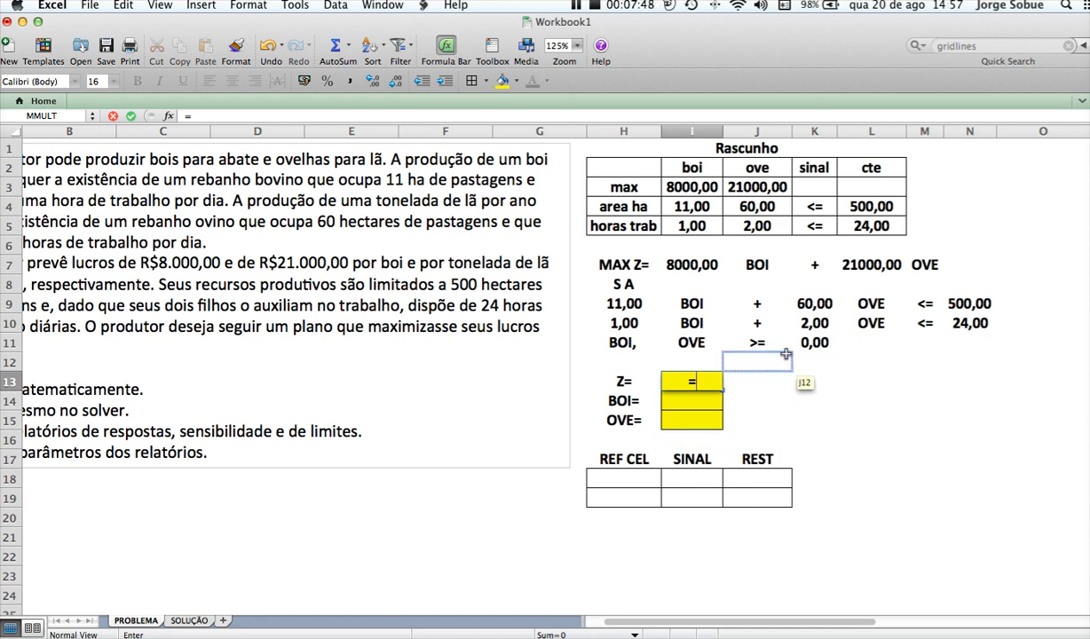
click(692, 266)
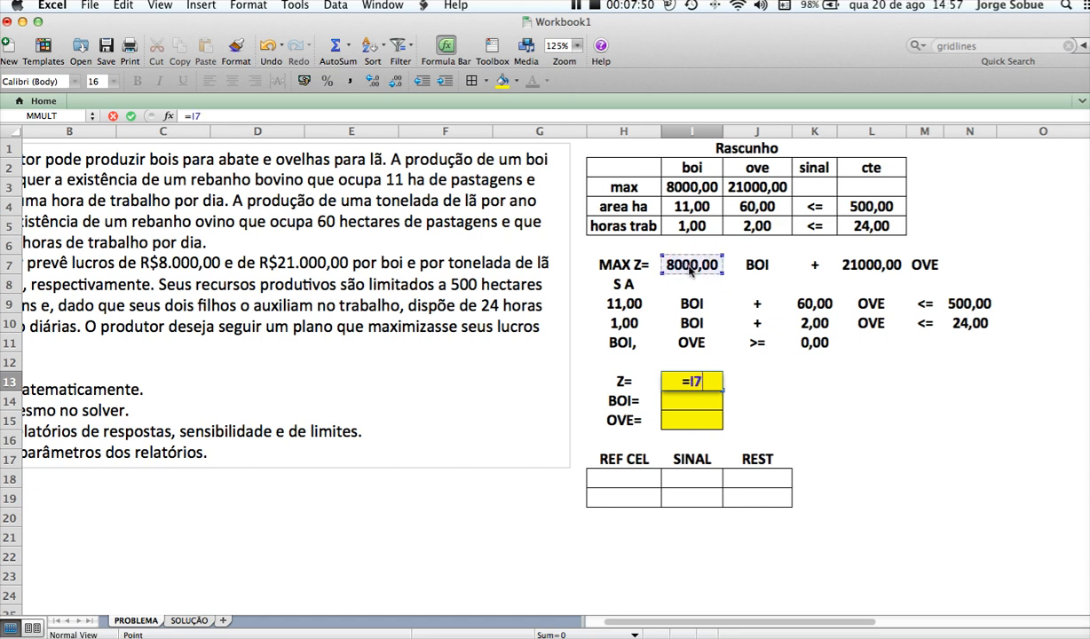
text(*)
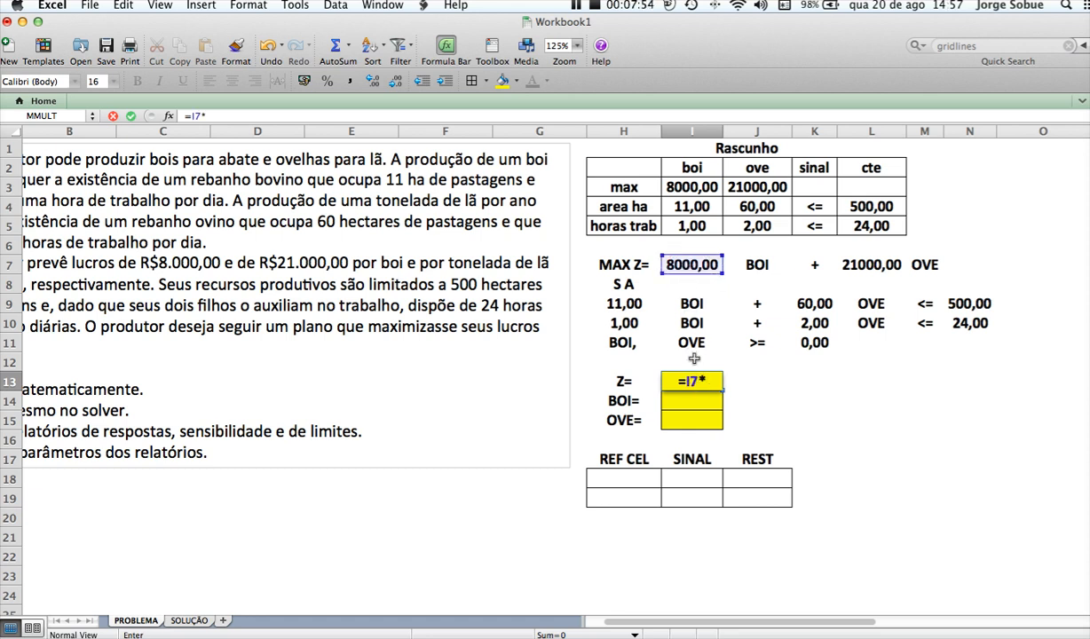
click(691, 404)
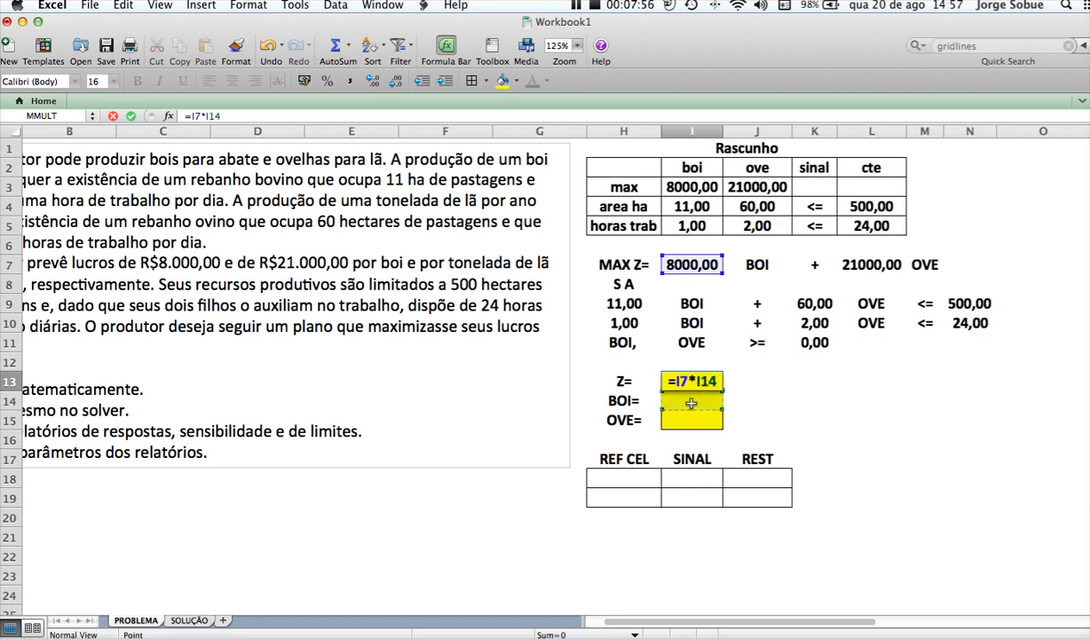
text(+)
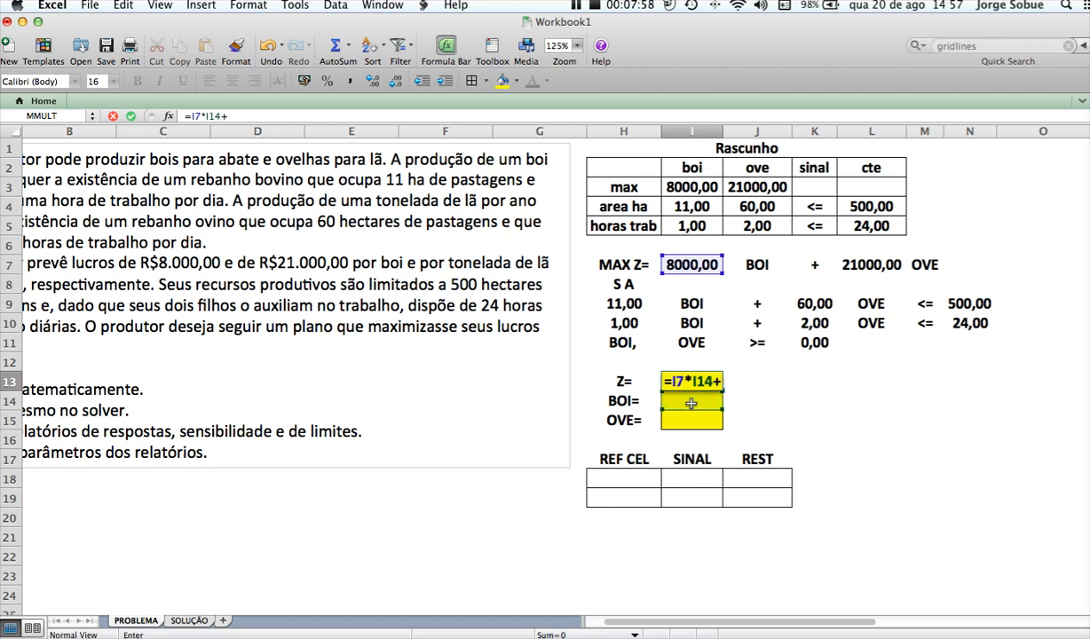
click(865, 263)
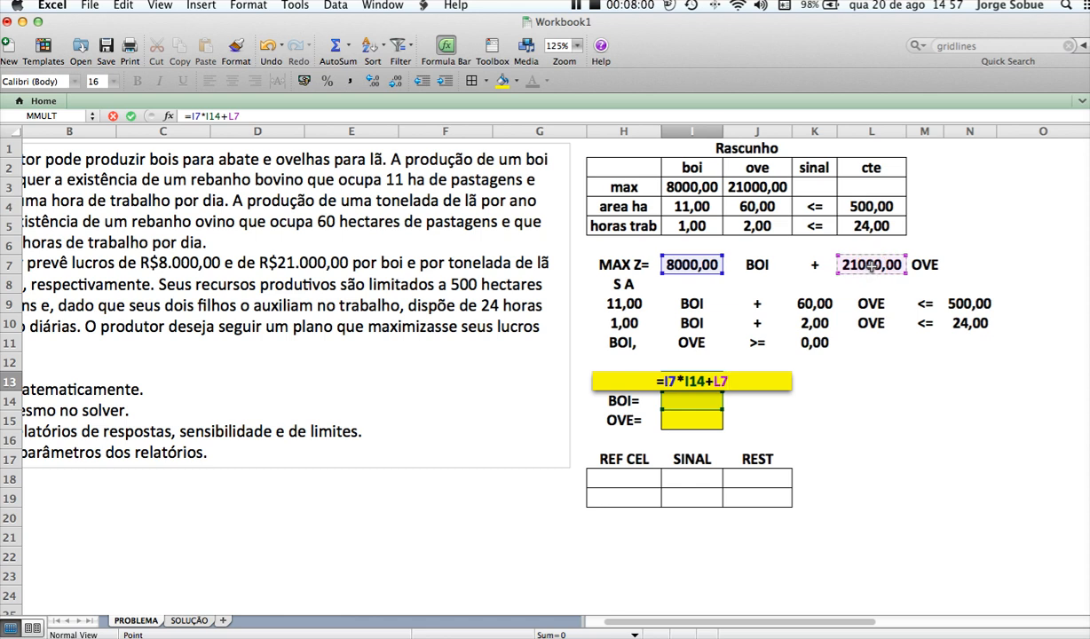
text(*)
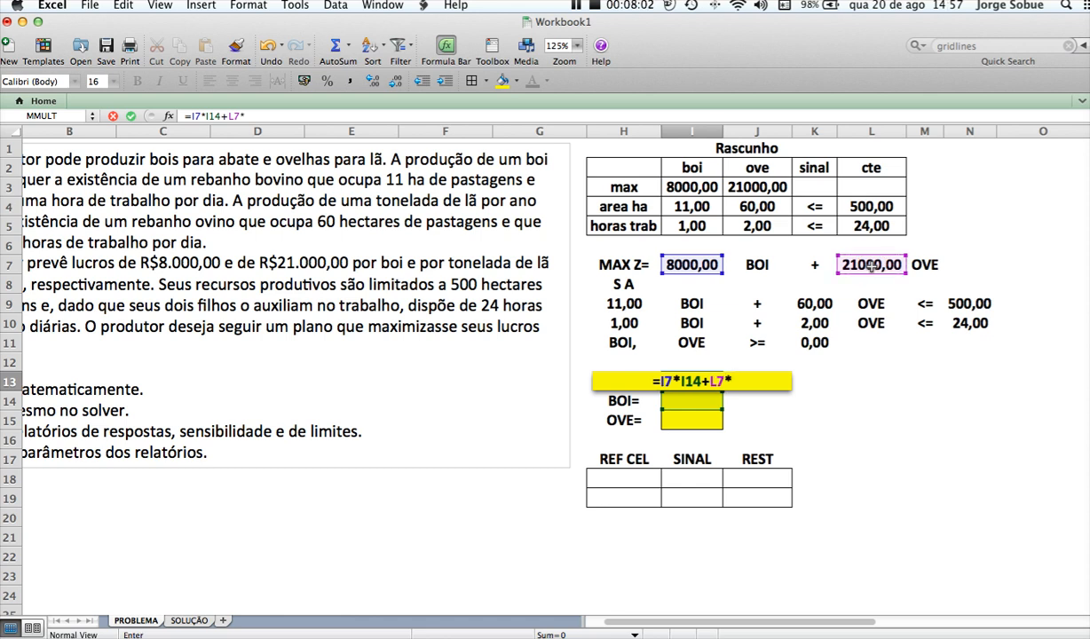
click(701, 419)
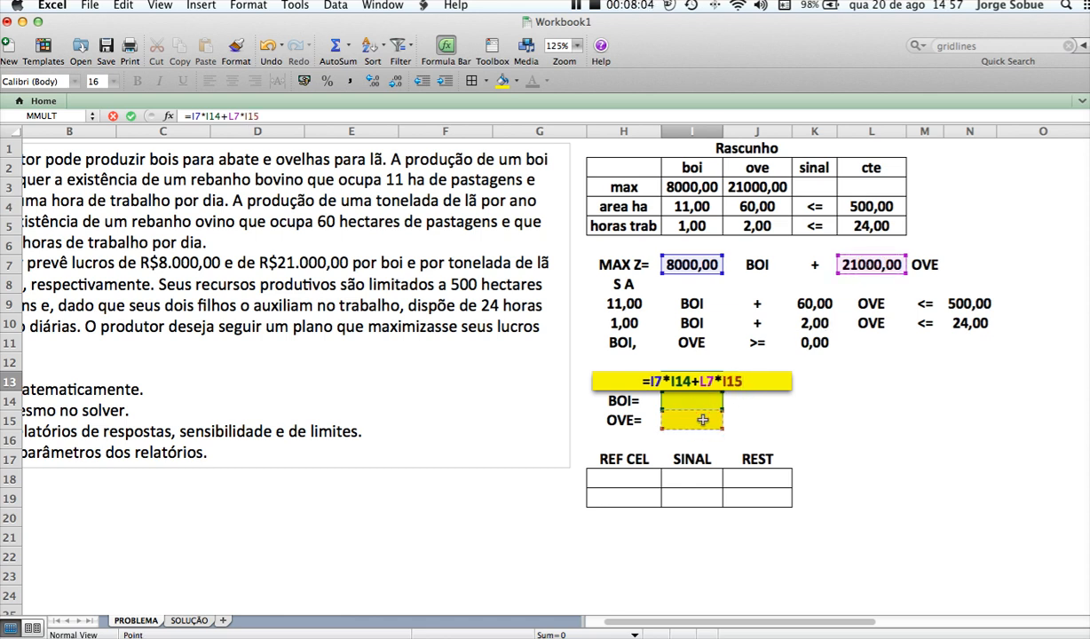
key(Return)
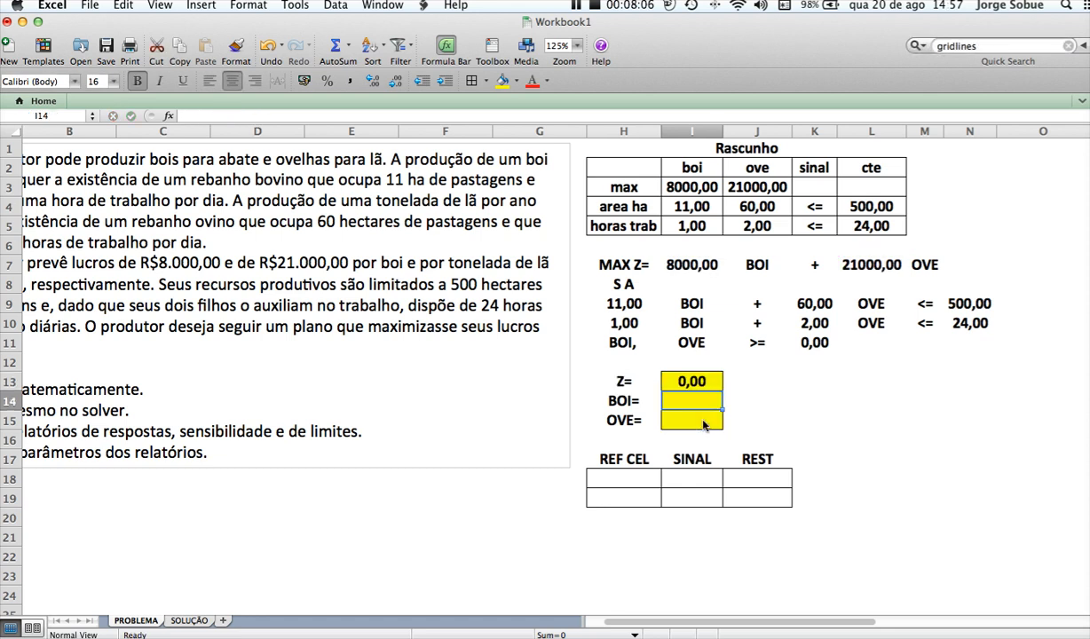
key(Up)
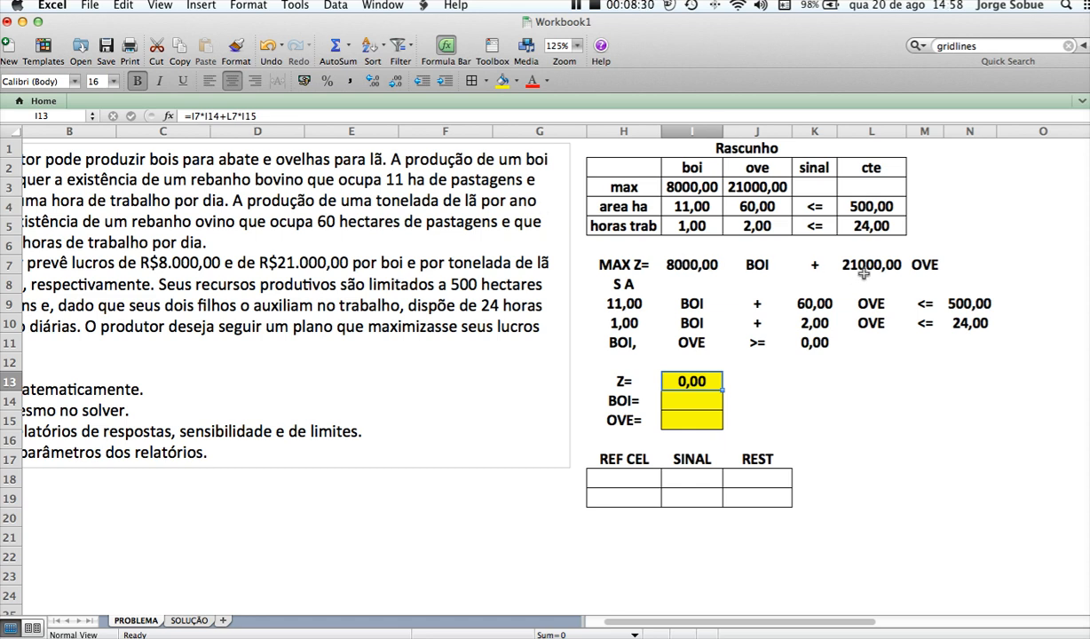
click(699, 402)
click(698, 419)
click(698, 403)
click(698, 420)
click(700, 407)
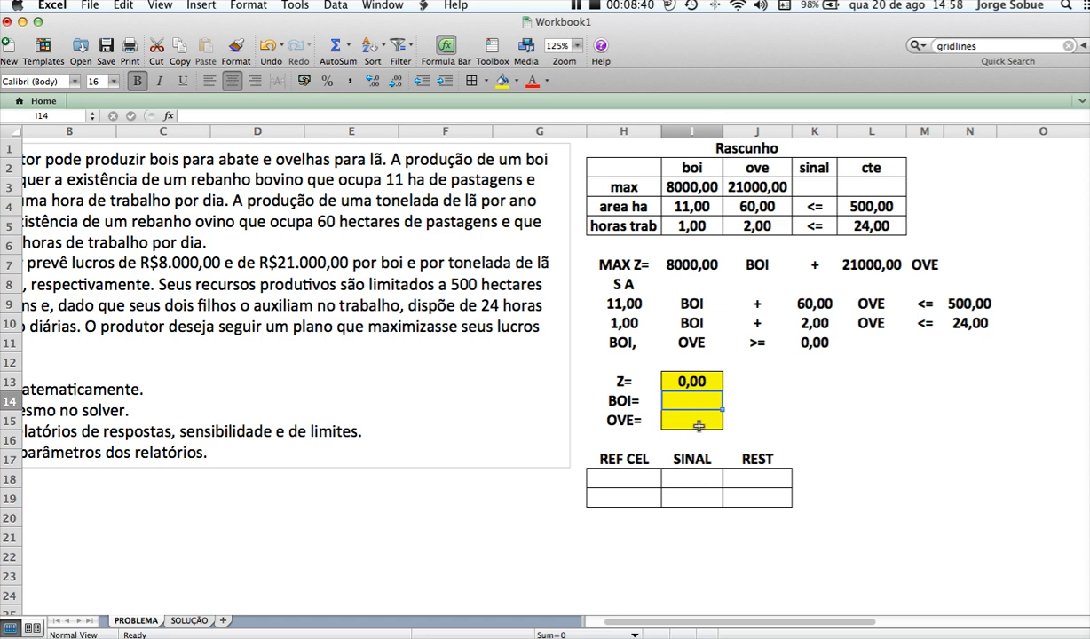
Enter the land-area constraint formula =H9*I14+K9*I15 in cell H18 under REF CEL
click(628, 480)
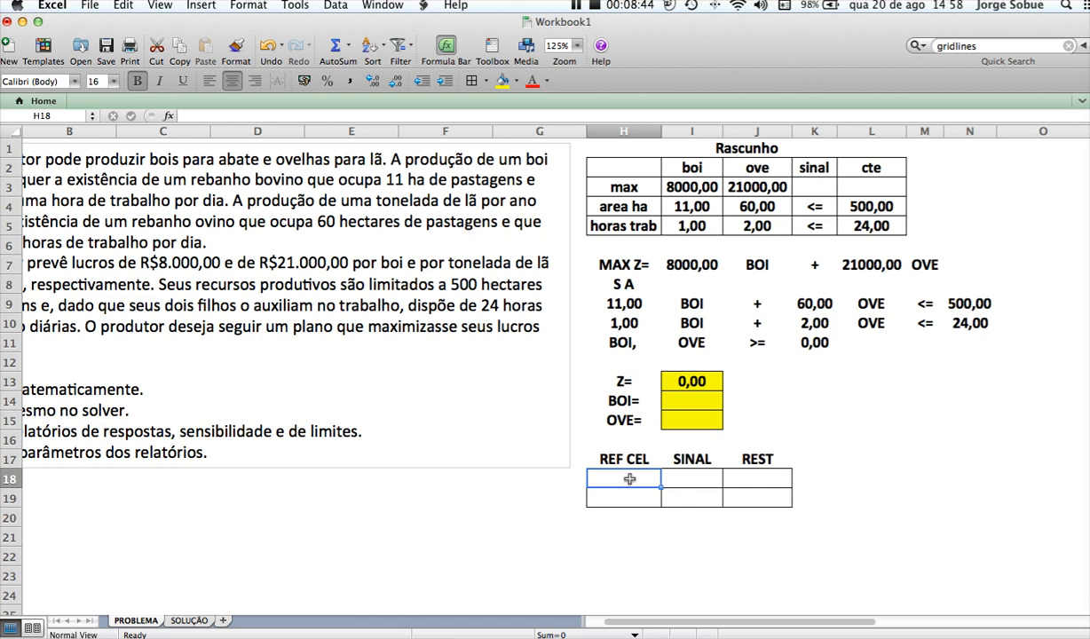
text(=)
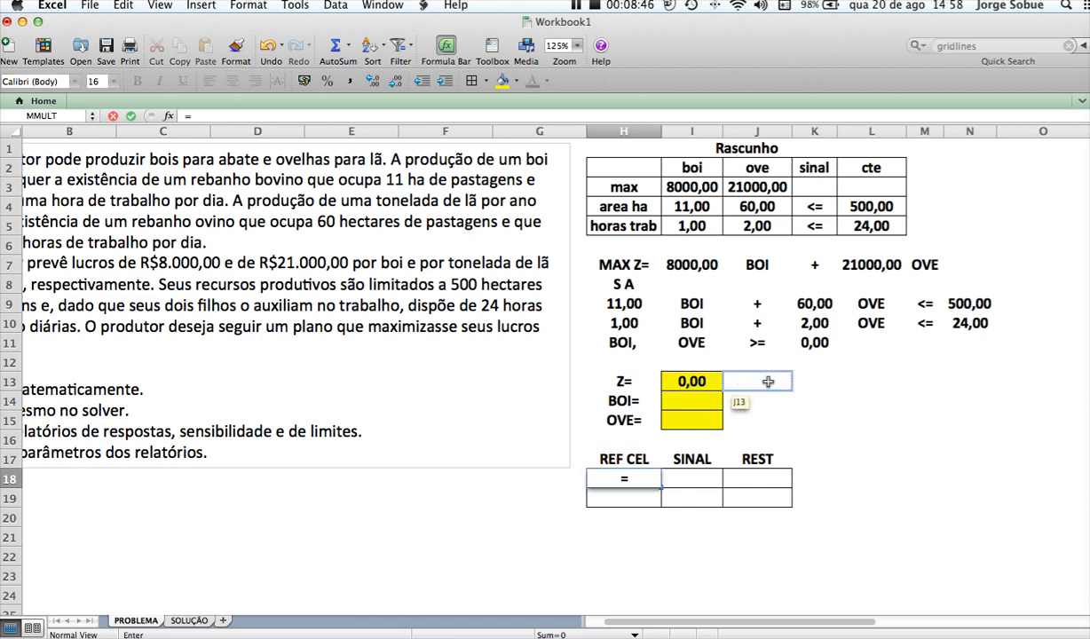
click(627, 303)
text(*)
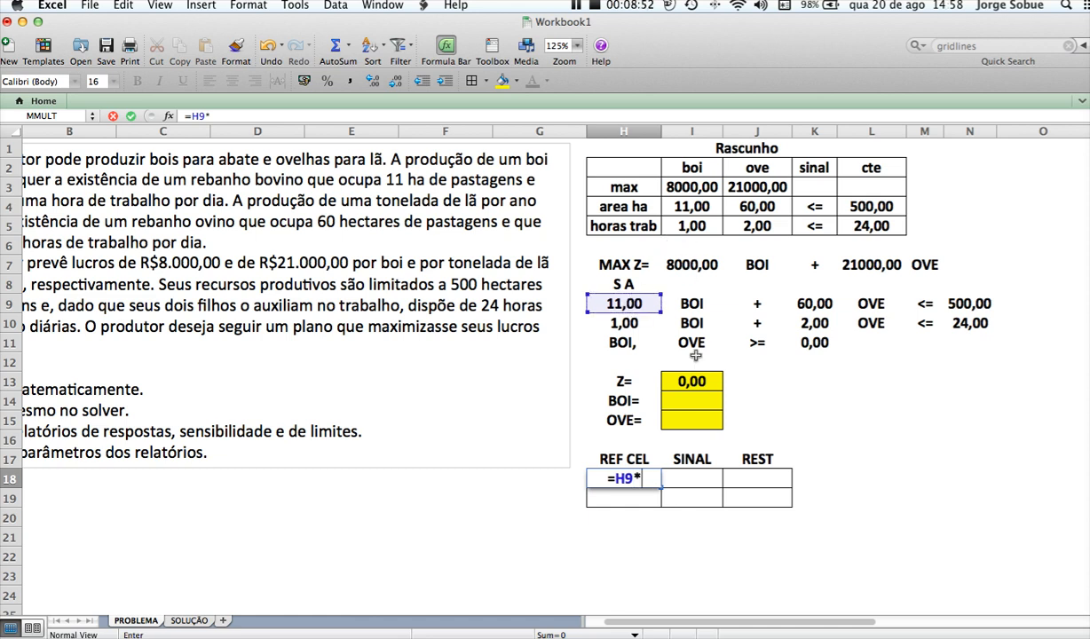
click(690, 404)
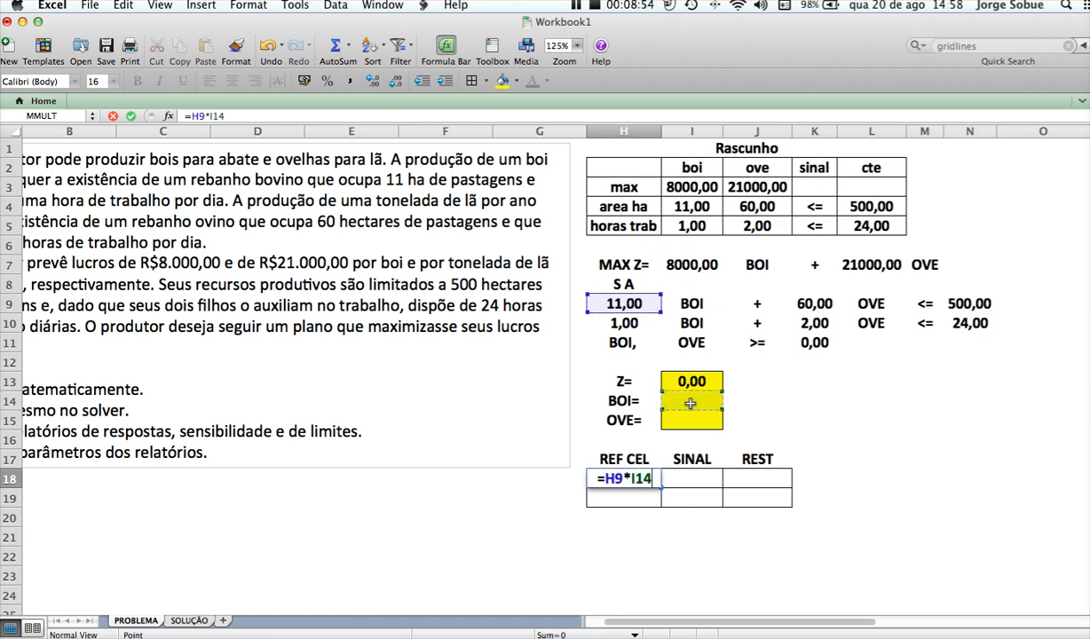
text(+)
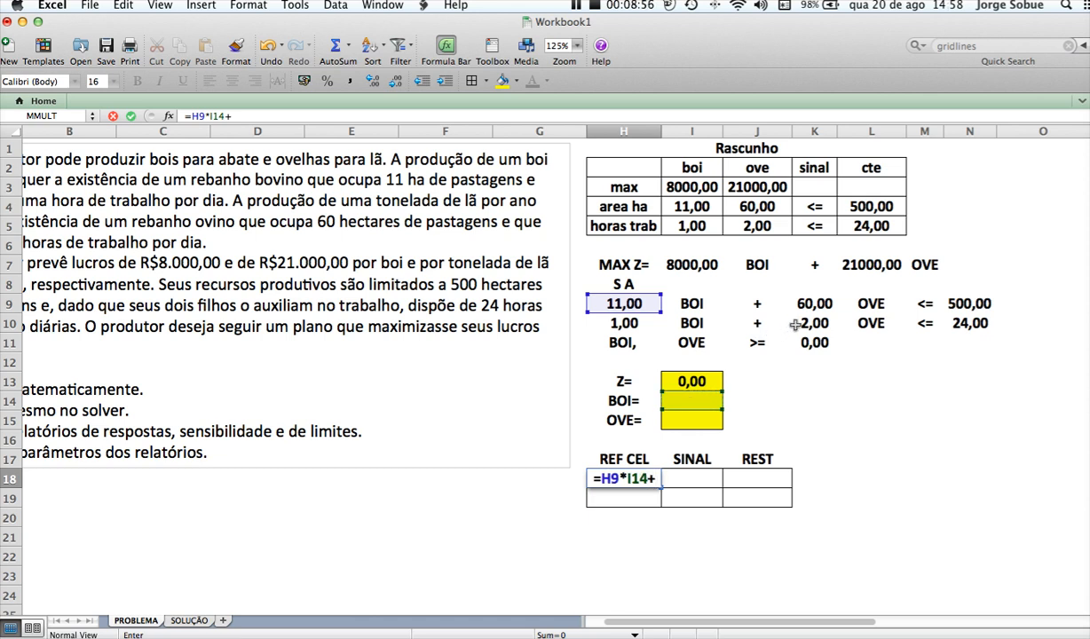
click(816, 303)
text(*)
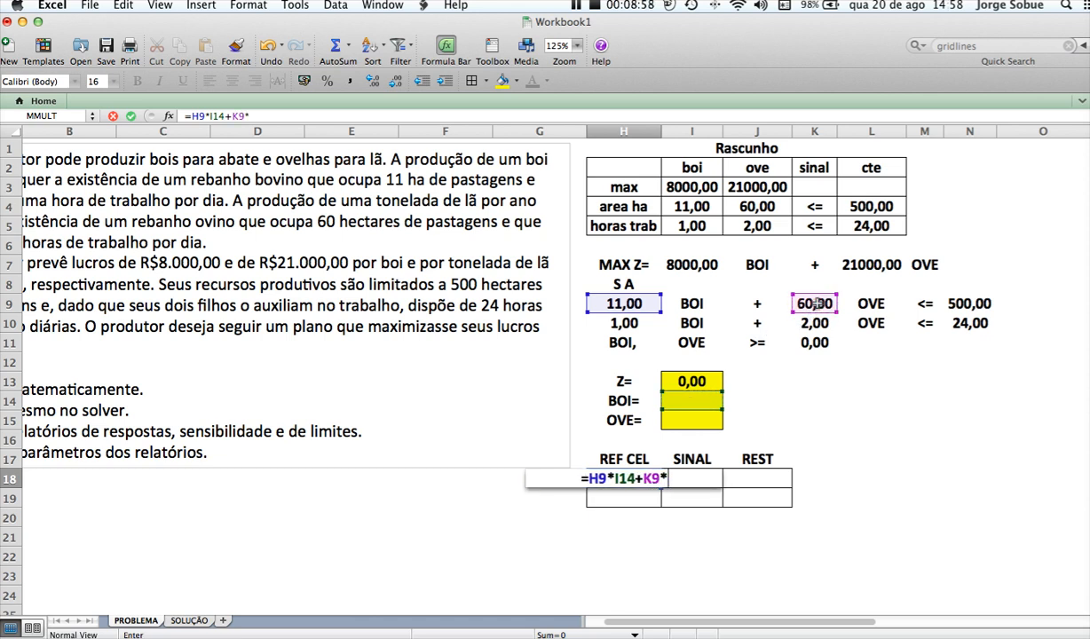
click(701, 424)
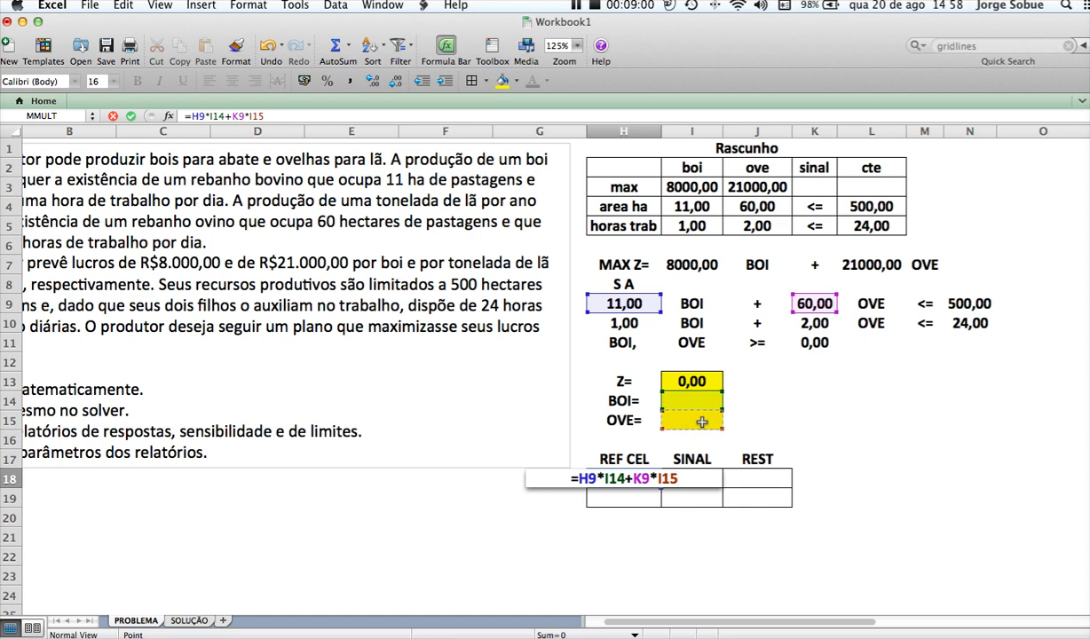
key(Tab)
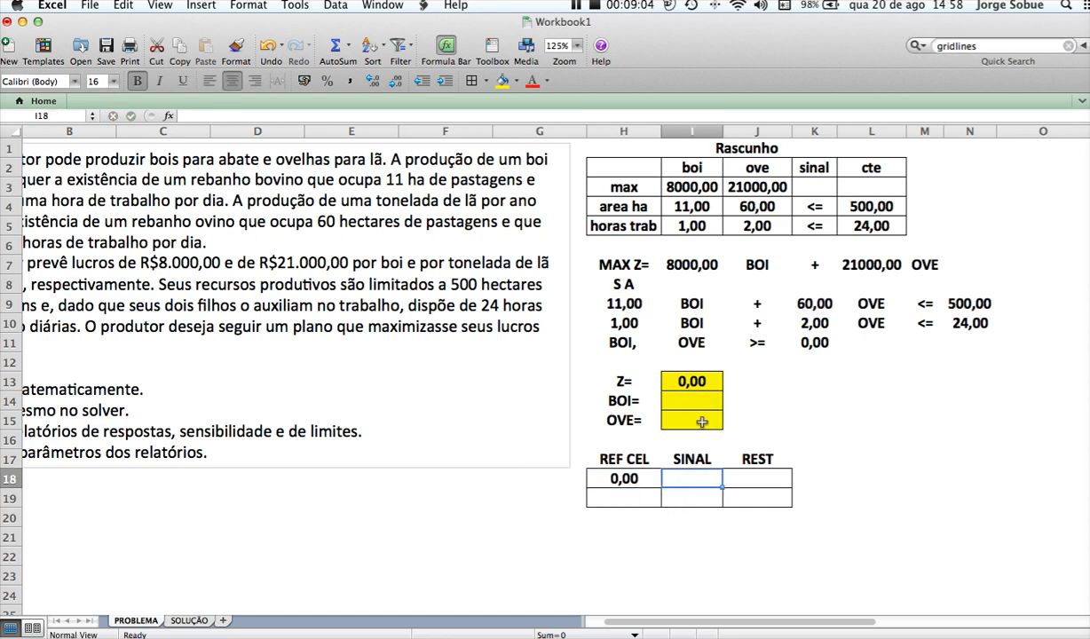
Complete the first constraint row with <= in I18 and a reference to the 500,00 limit in N9 in J18
text(<=)
key(Tab)
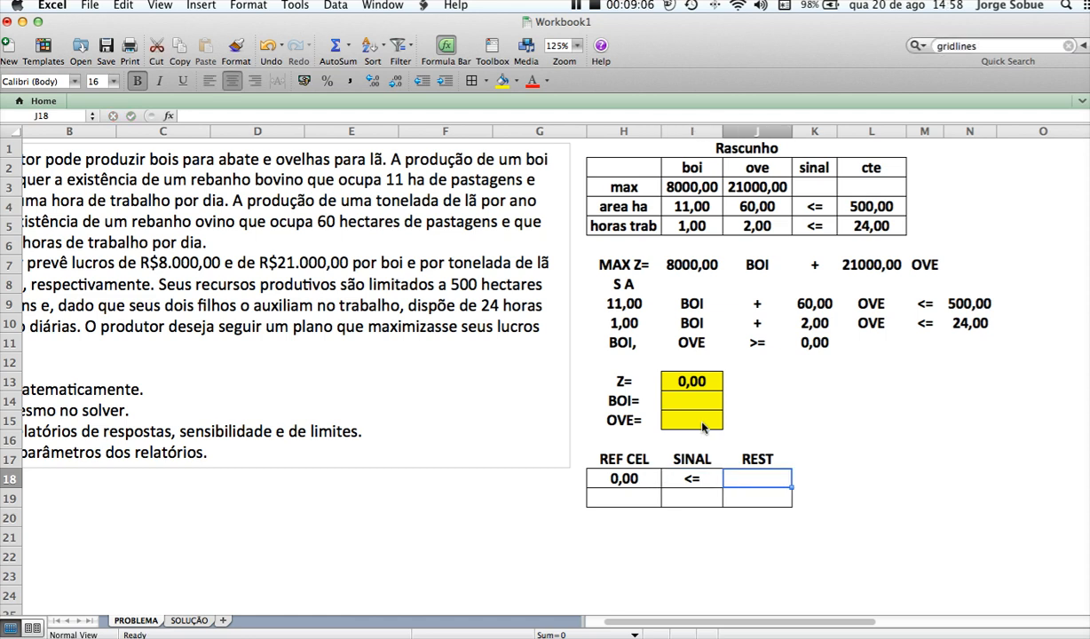
text(=)
click(959, 306)
key(Return)
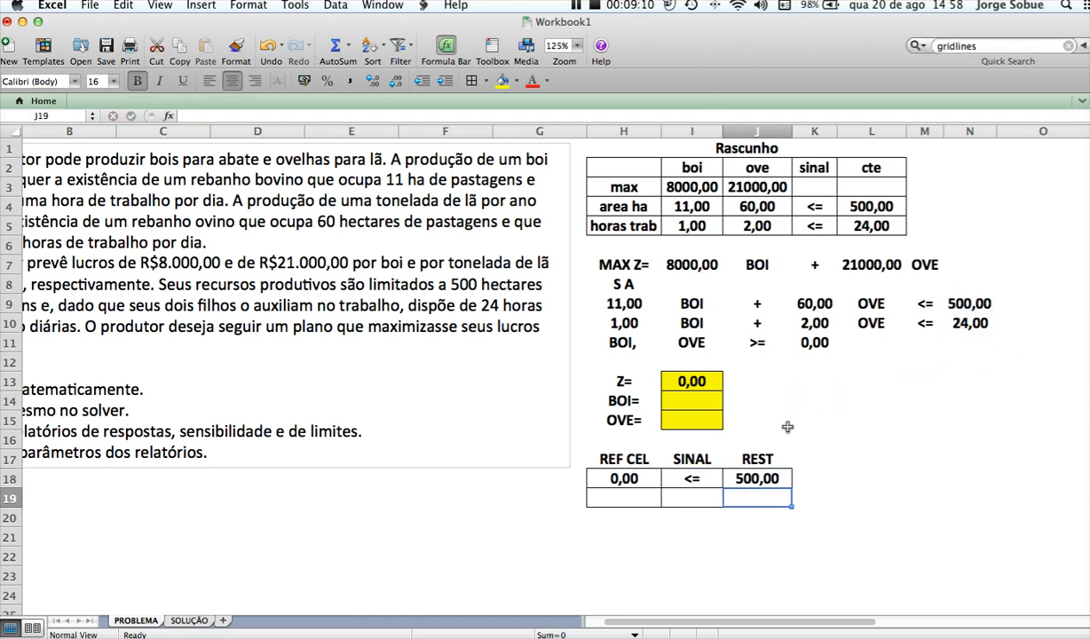
Enter the labour-hours constraint formula =H10*I14+K10*I15 in cell H19
click(605, 475)
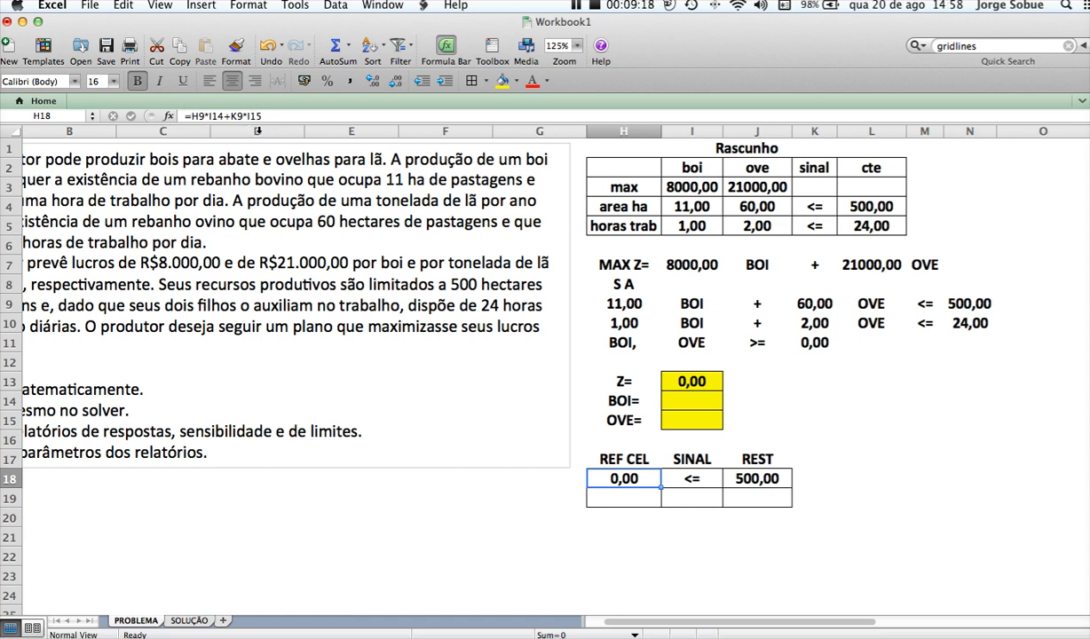
click(615, 497)
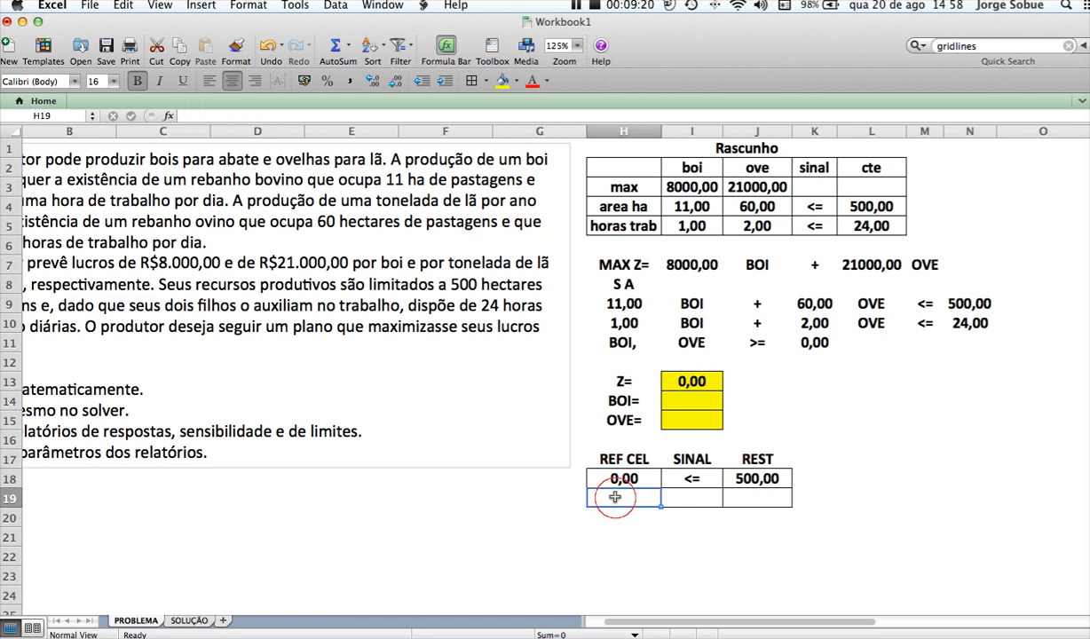
text(=)
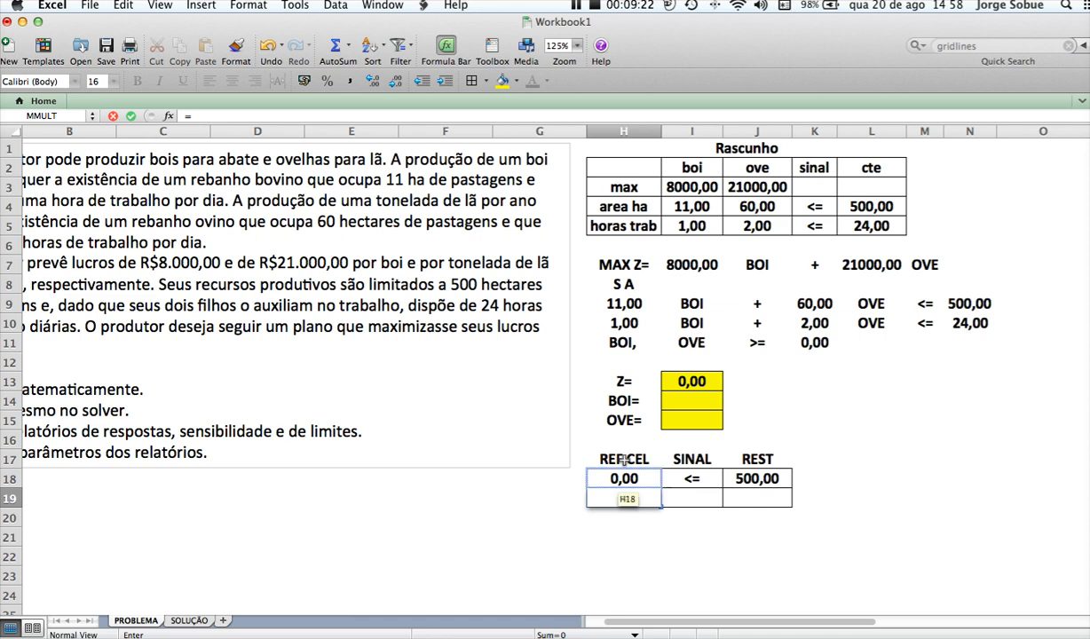
click(626, 325)
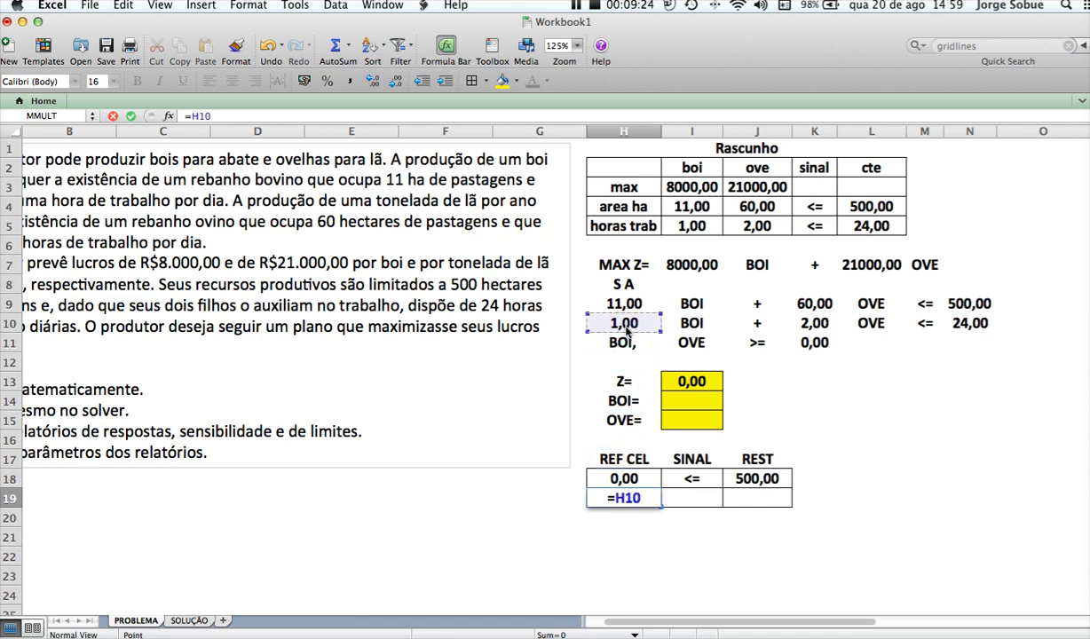
text(*)
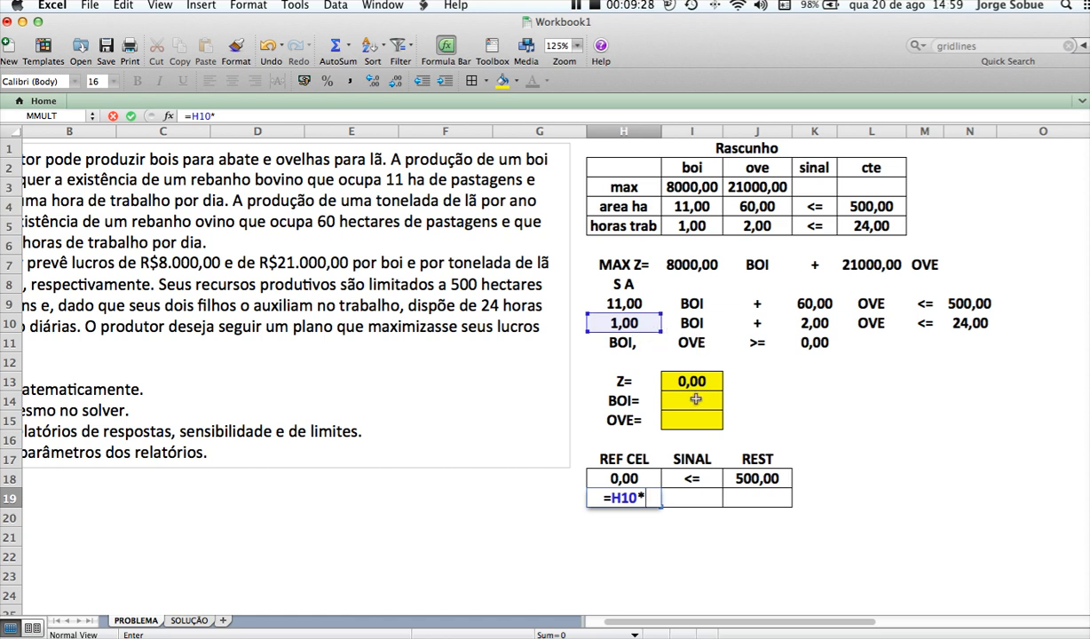
click(695, 399)
text(+)
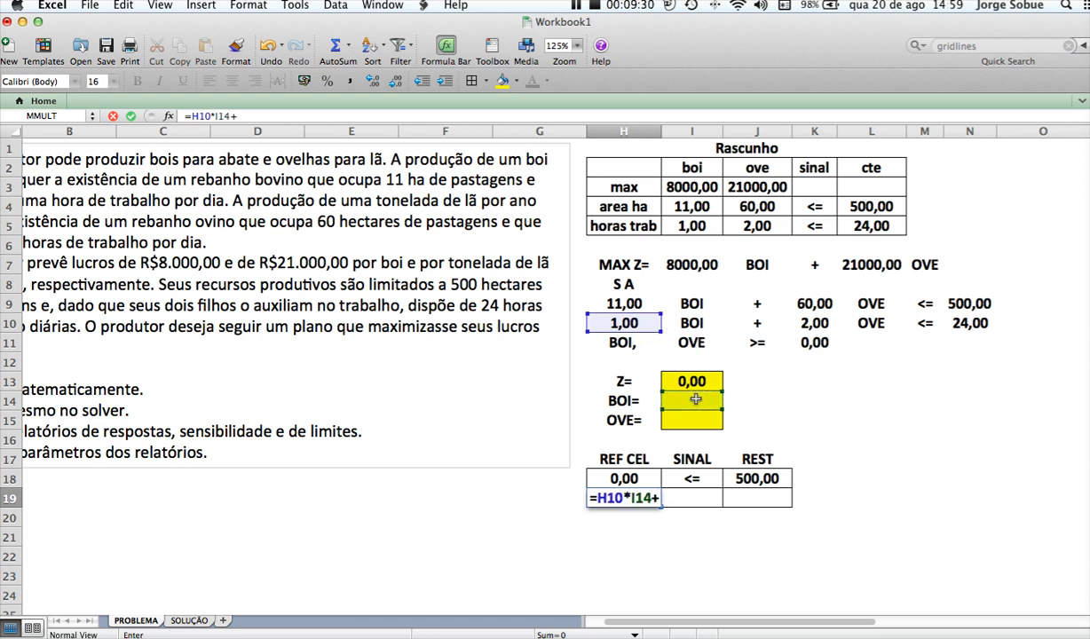
click(811, 324)
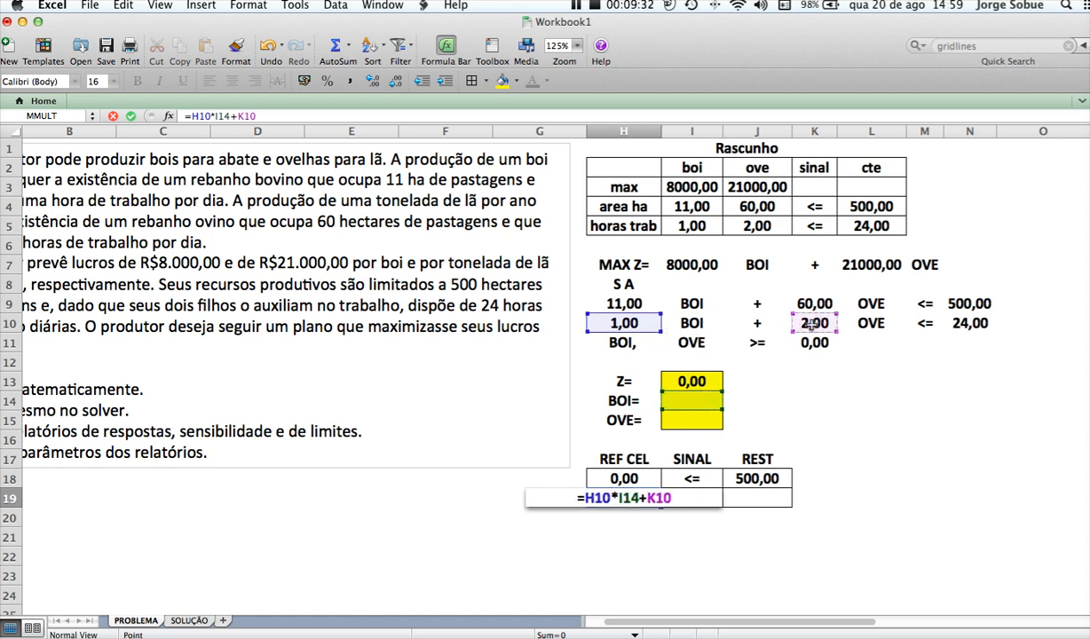
text(*)
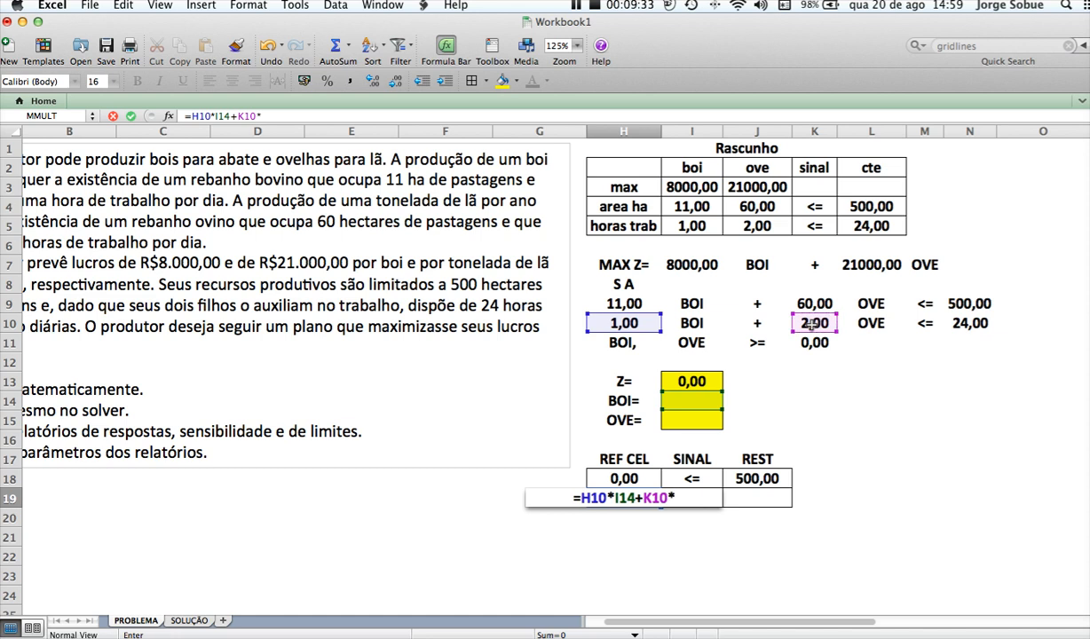
click(691, 422)
key(Return)
Complete the second constraint row with <= in I19 and the limit reference =N10 in J19
key(Up)
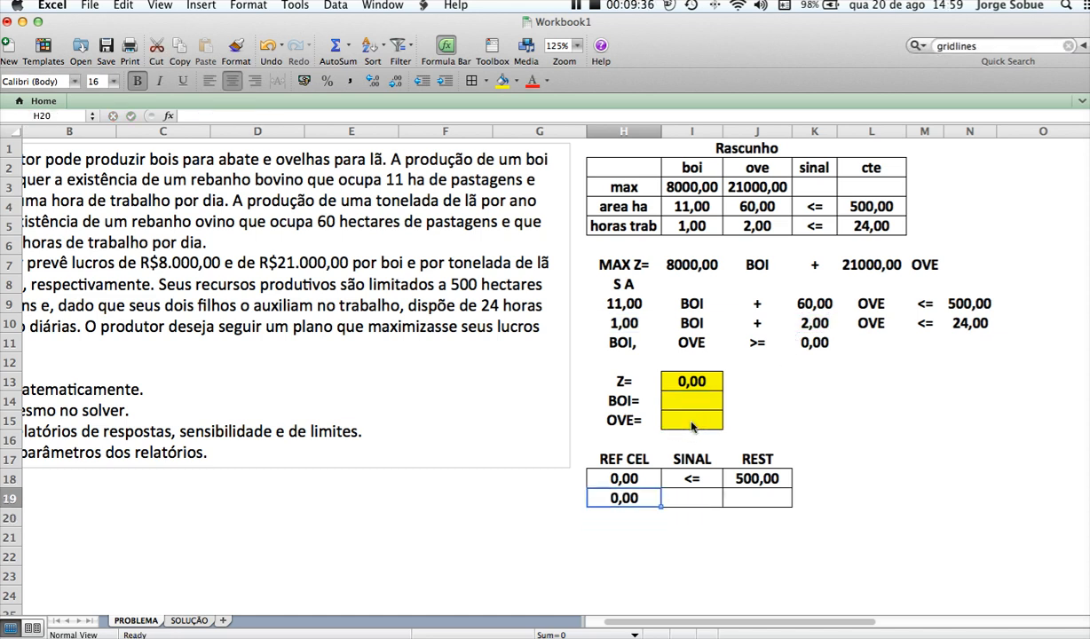
key(Right)
text(<=)
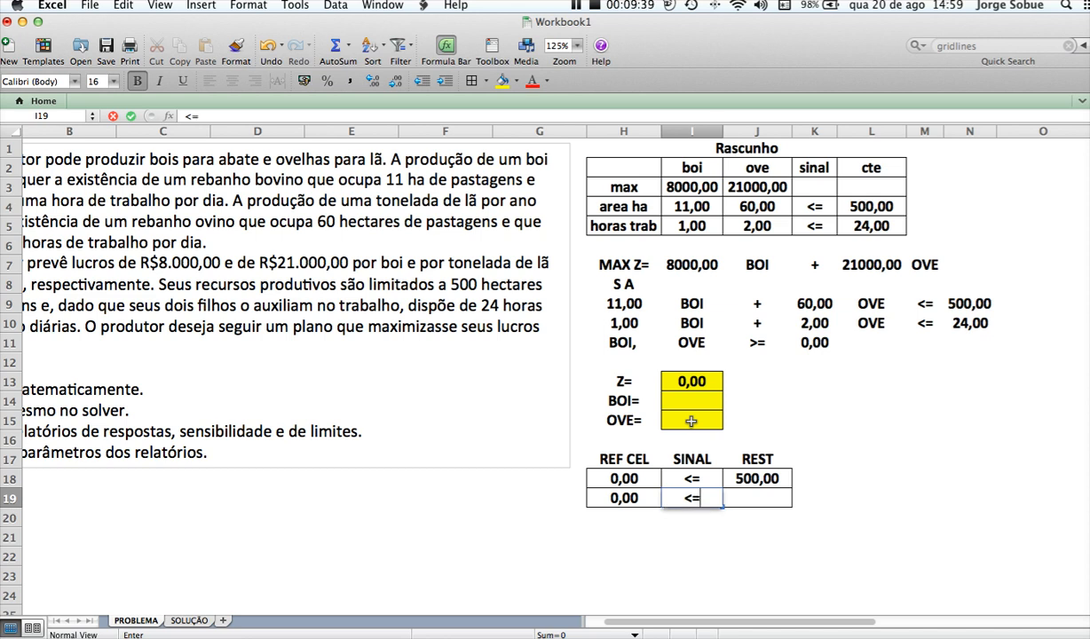
key(Tab)
text(=)
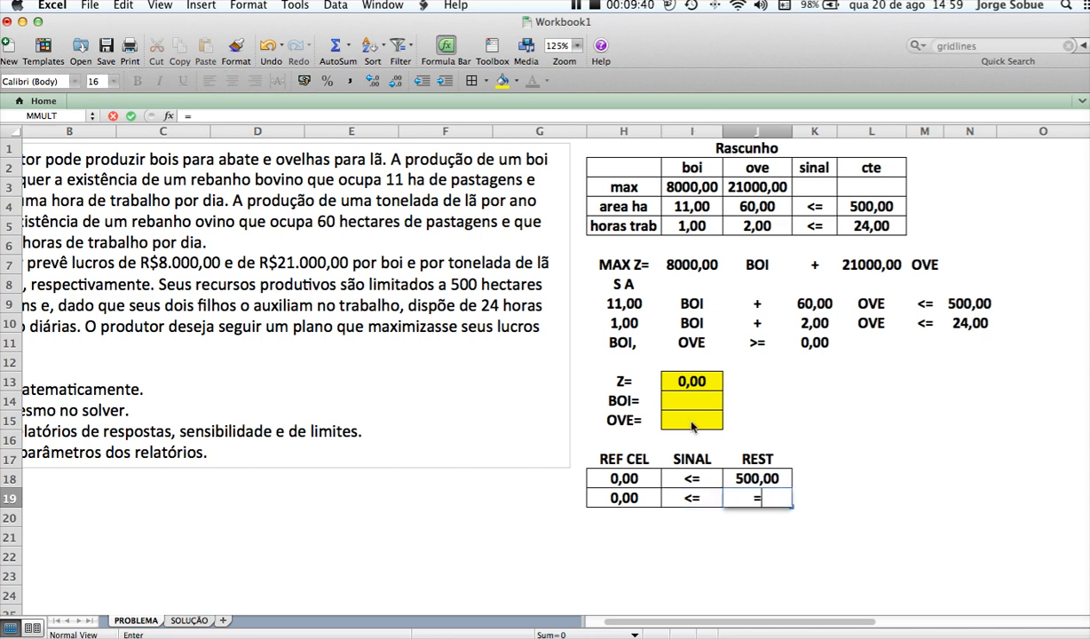
click(969, 323)
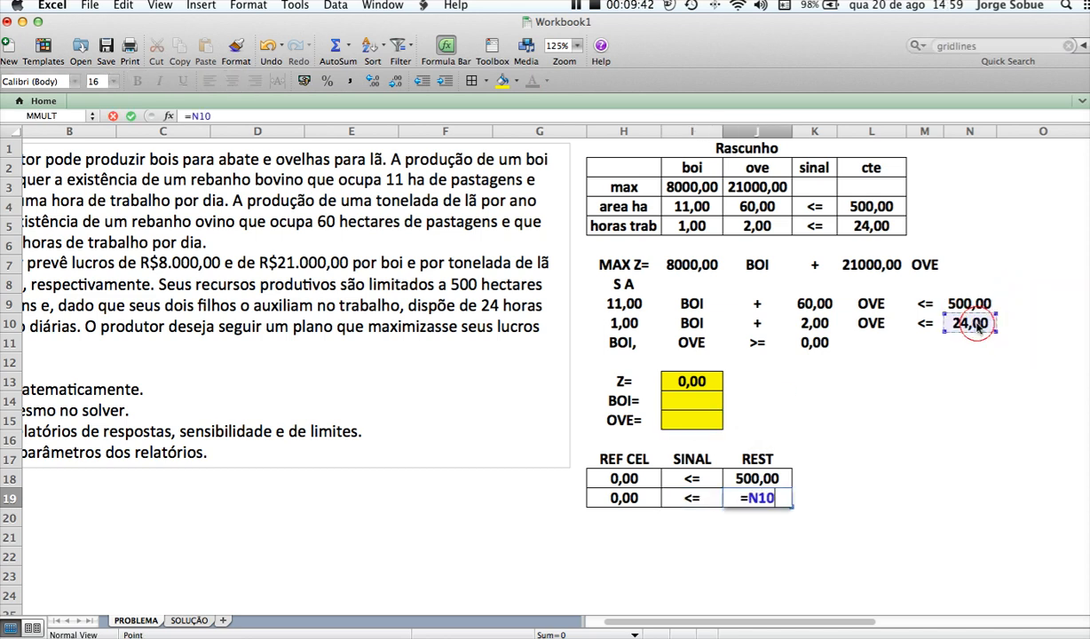
key(Return)
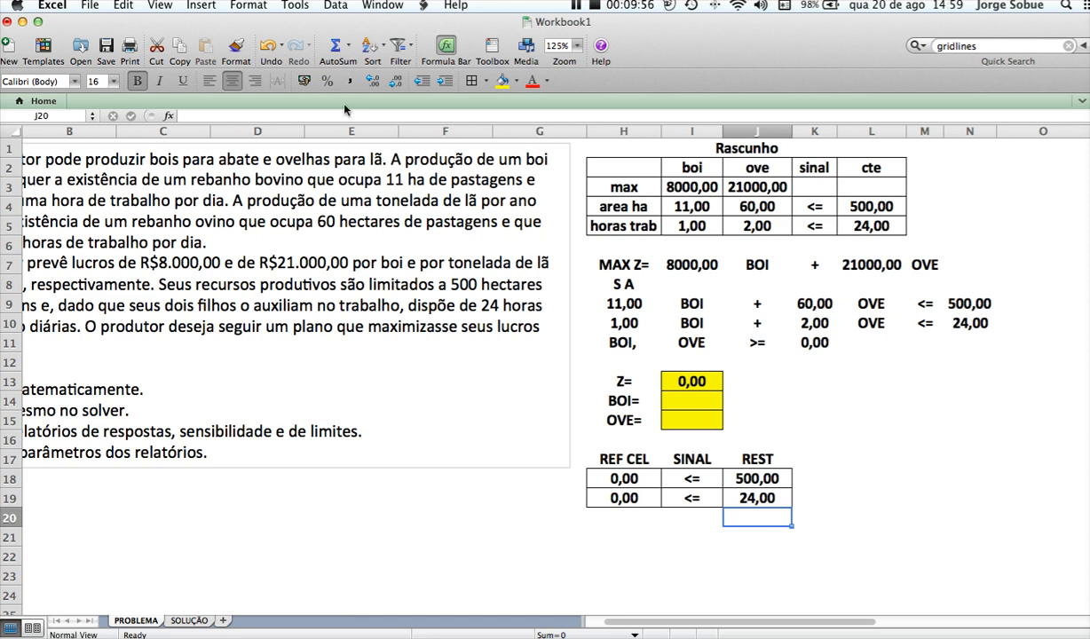
Open Solver and set its objective to the Z cell I13 in place of the default reference
click(297, 7)
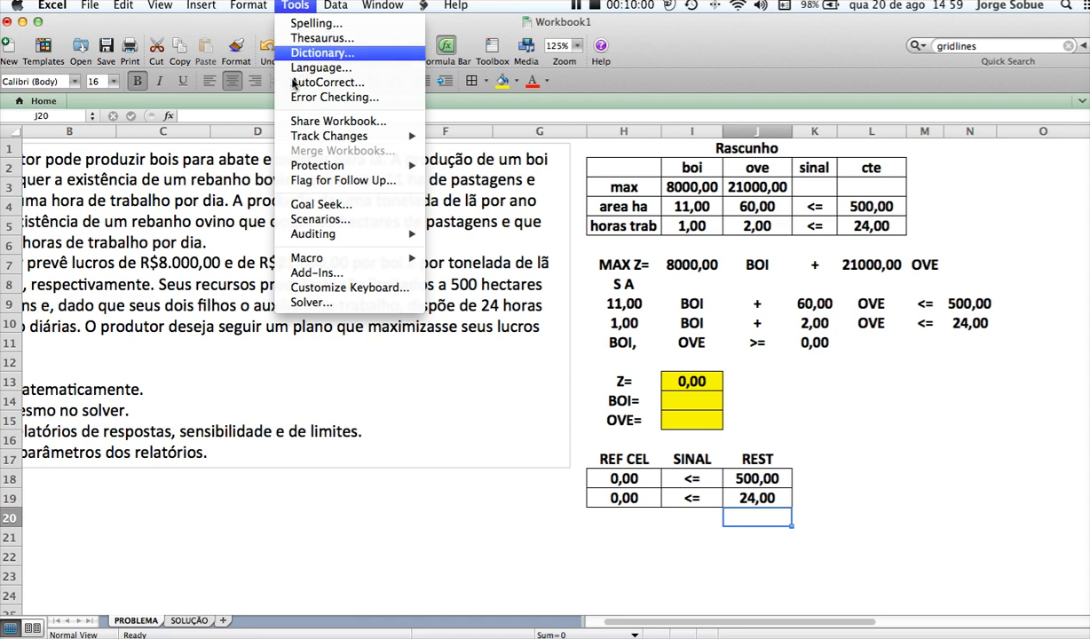
click(301, 304)
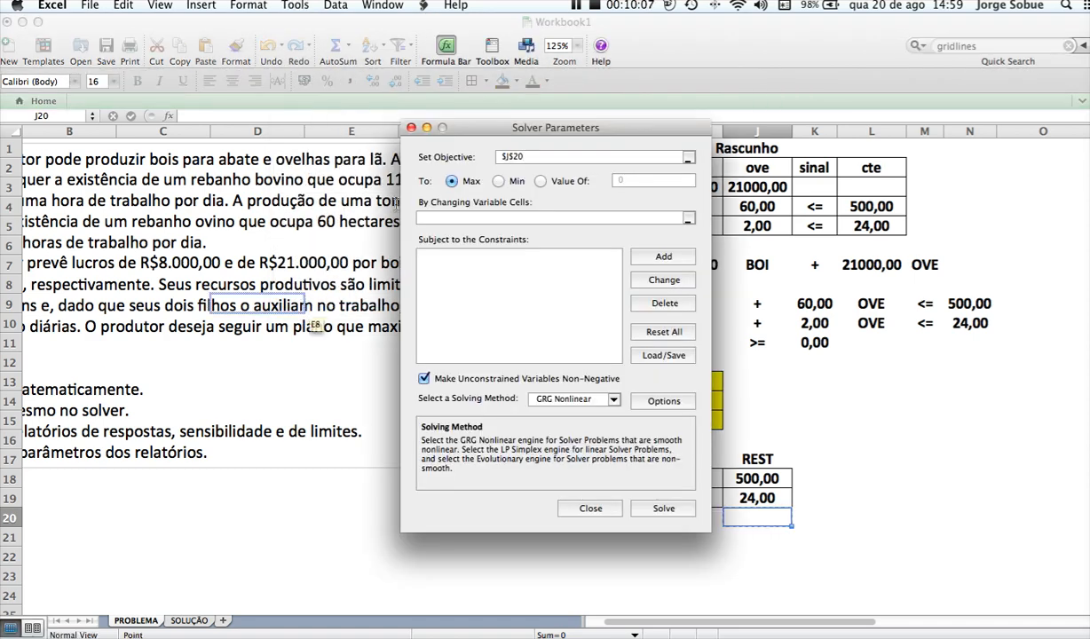
drag(472, 131, 270, 117)
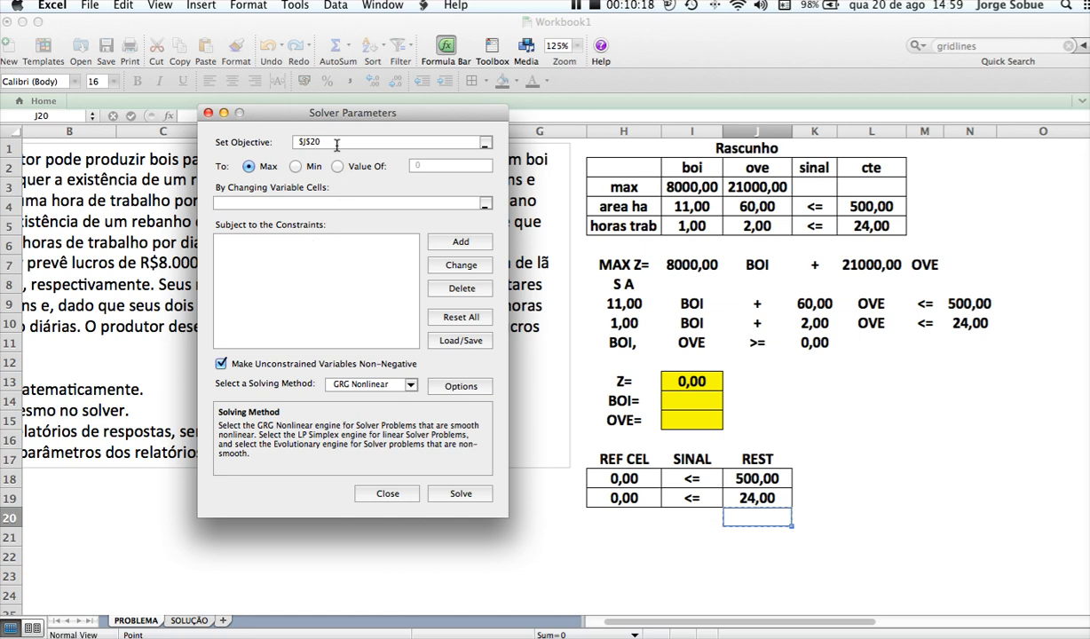
key(BackSpace)
key(BackSpace)
key(BackSpace)
key(BackSpace)
click(685, 381)
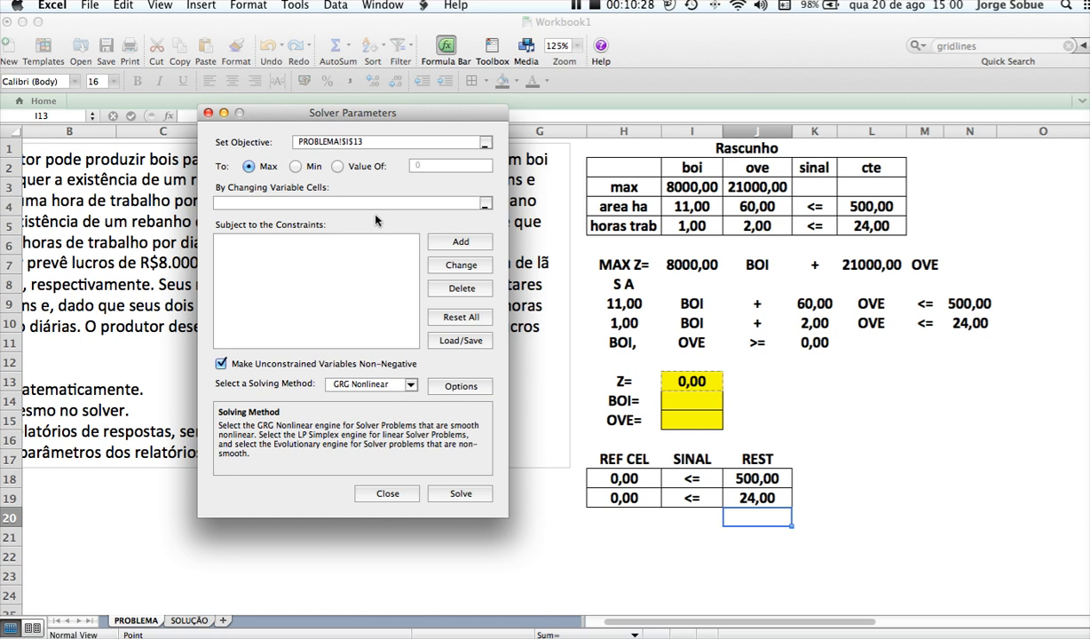
Set the Solver goal to Max and the changing variable cells to I14:I15
click(293, 167)
click(250, 167)
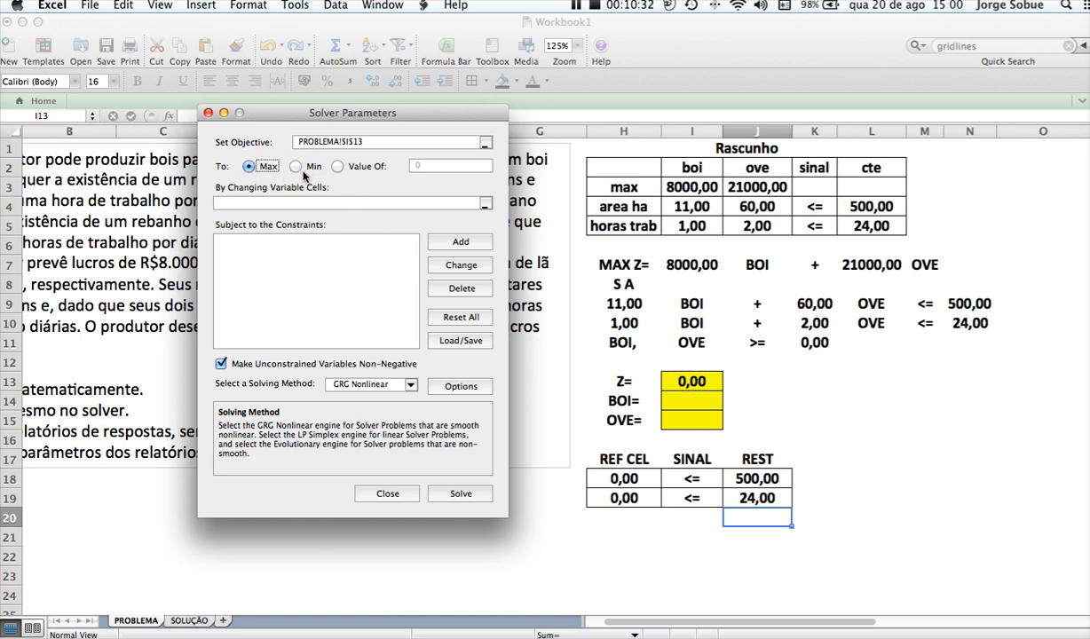
click(245, 205)
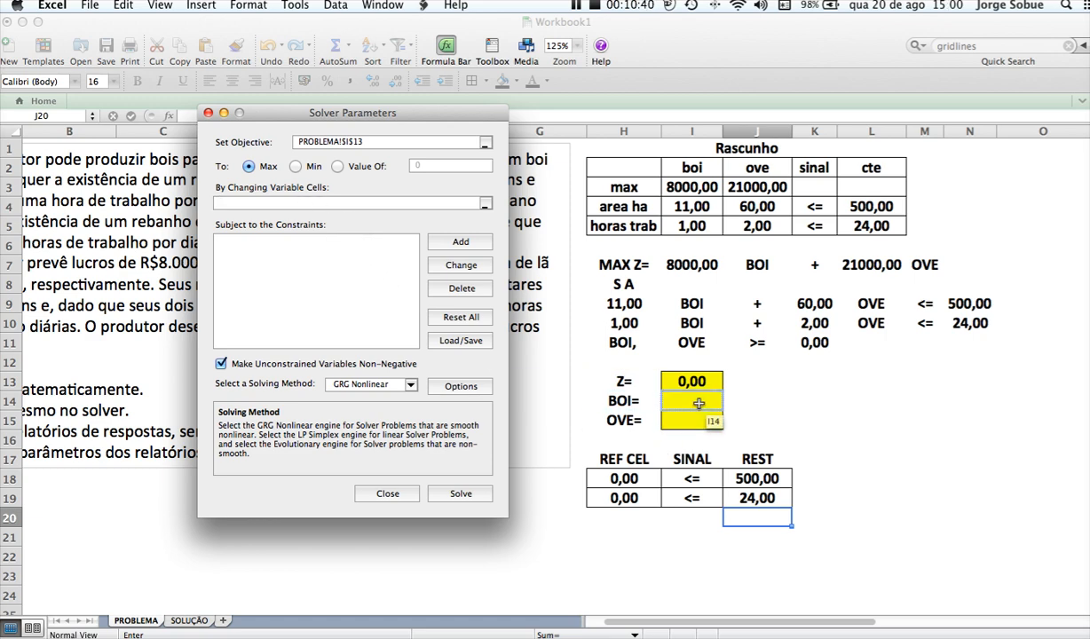
drag(692, 400, 699, 422)
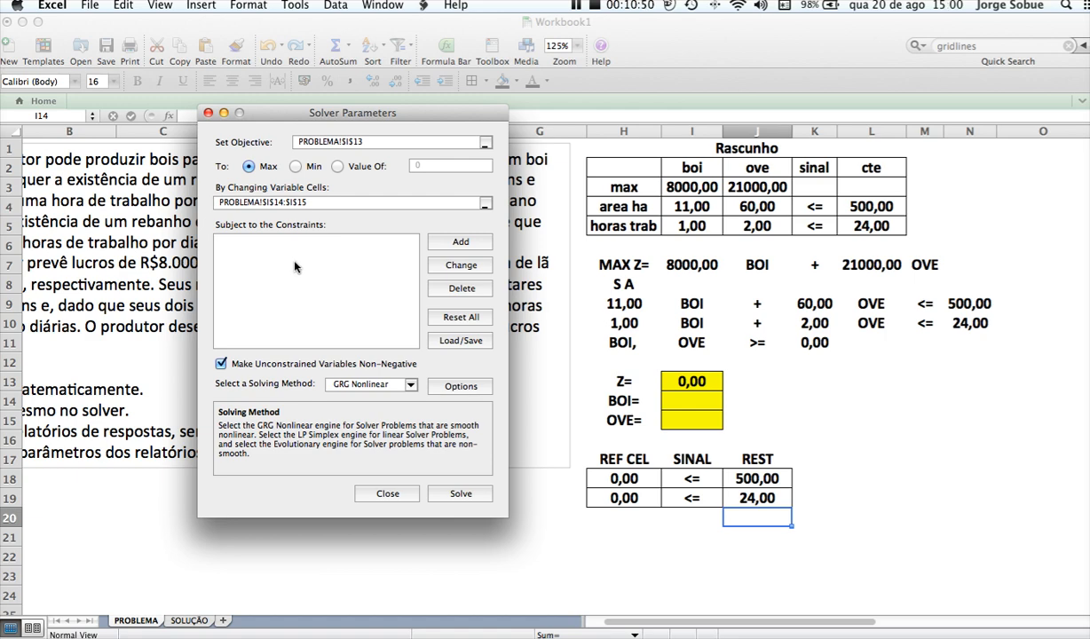
Add the land-area constraint to Solver, requiring cell H18 to be <= the limit in J18
click(459, 243)
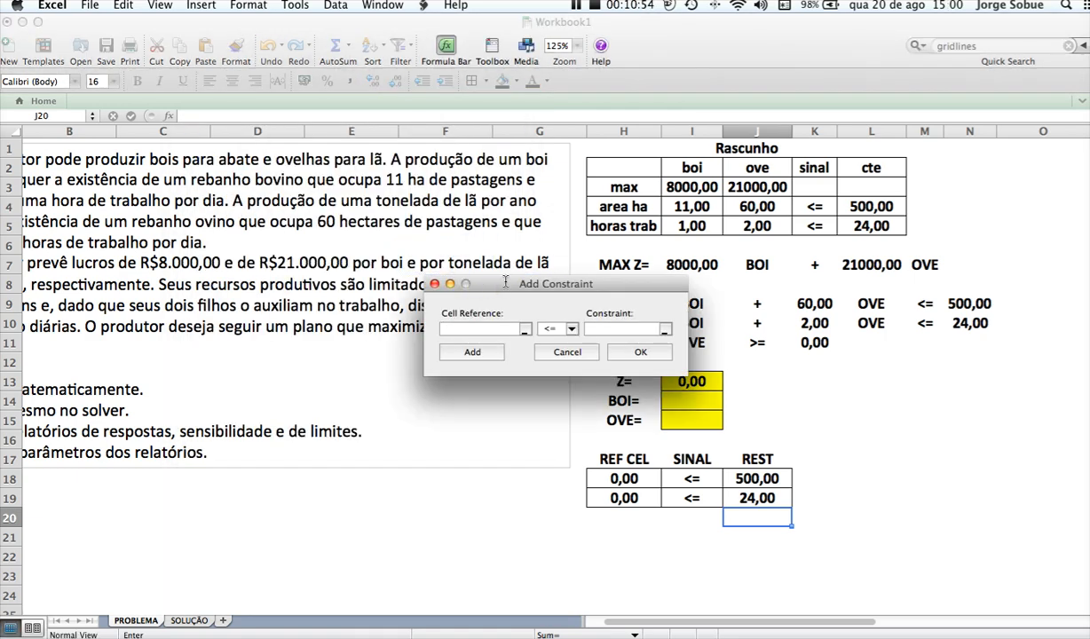
drag(488, 286, 619, 249)
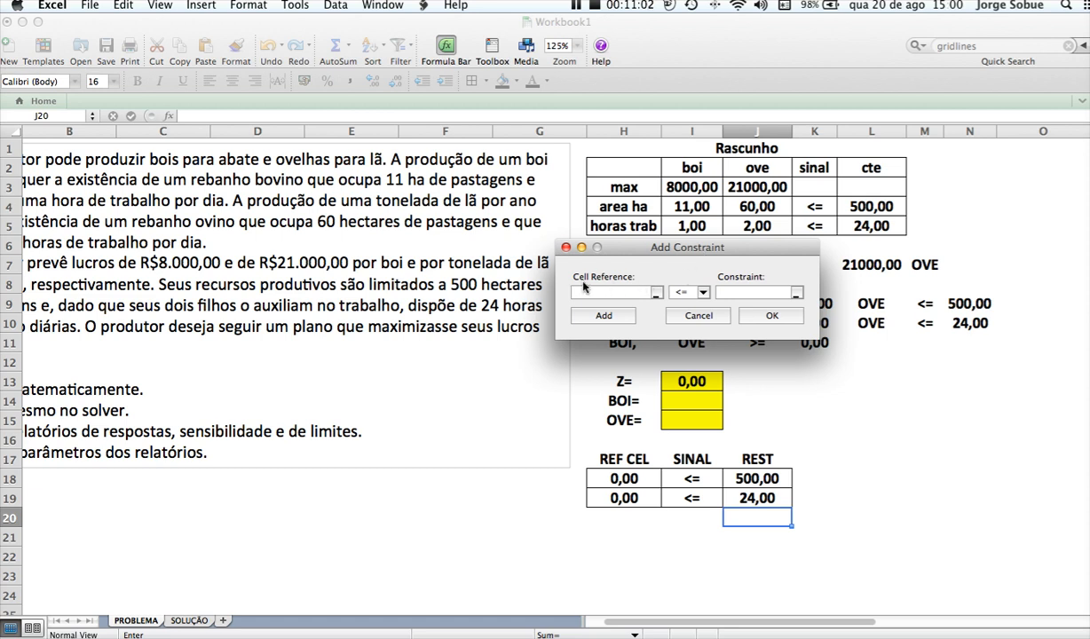
click(625, 479)
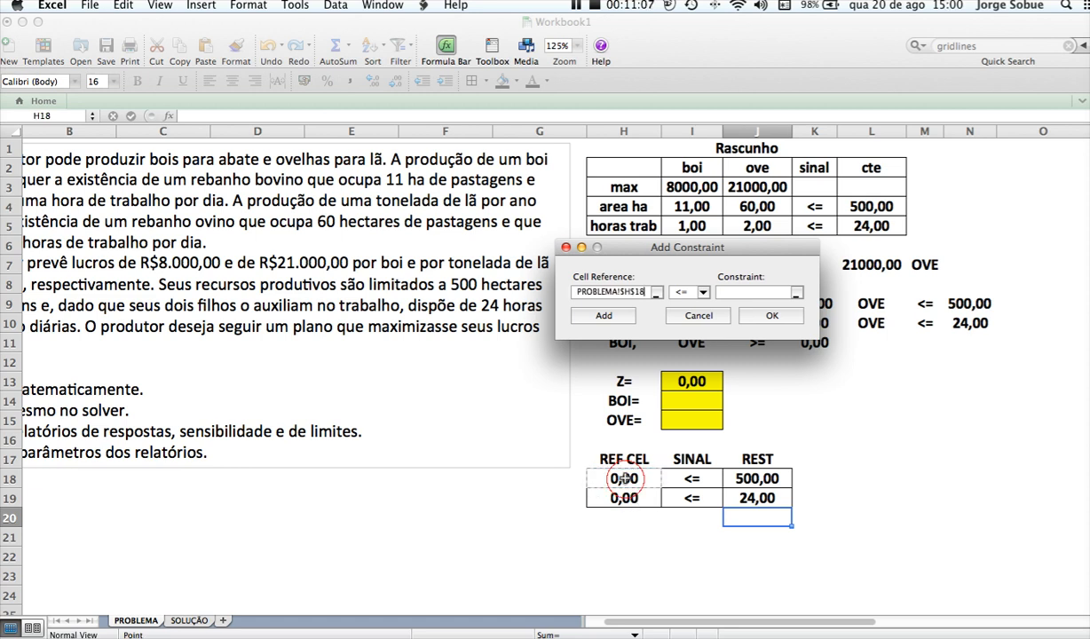
click(704, 297)
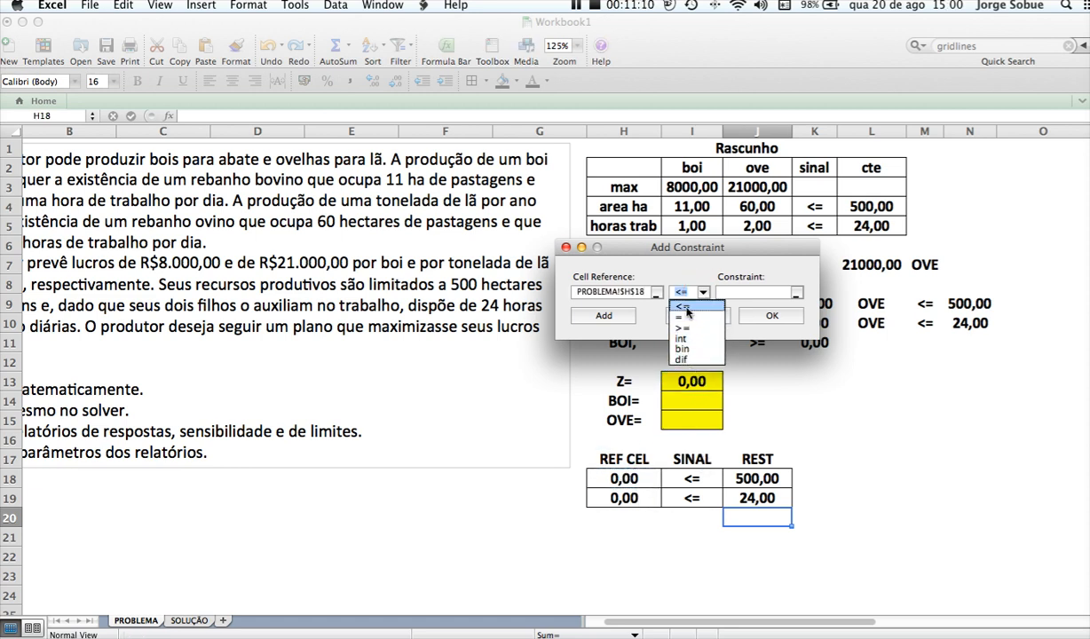
click(686, 308)
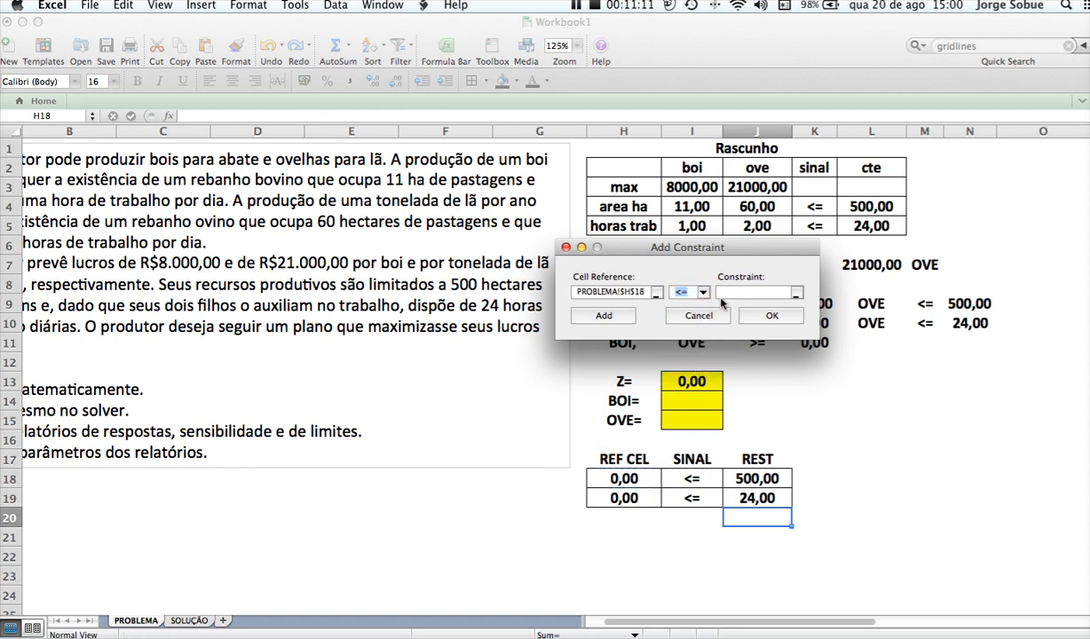
click(741, 478)
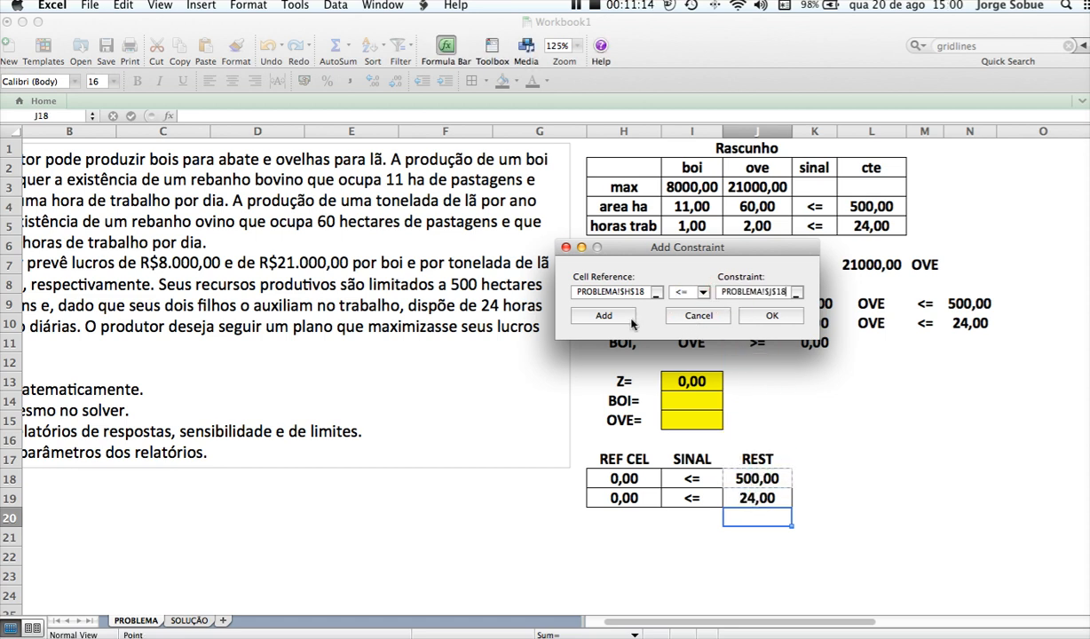
click(602, 314)
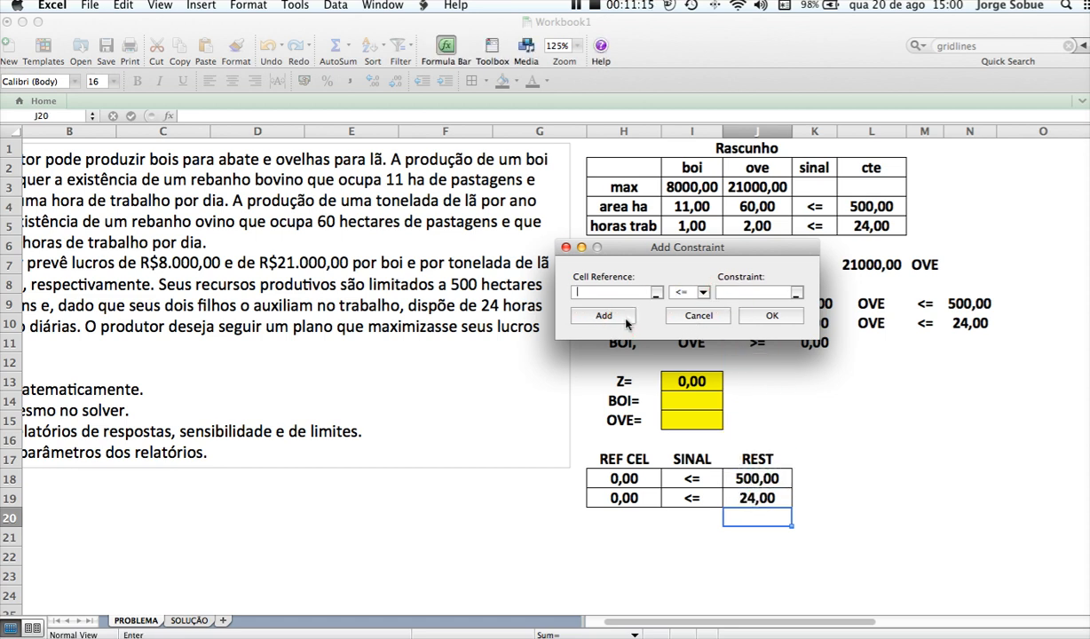
Add the labour-hours constraint H19 <= J19 and finish the Solver constraint list
click(626, 500)
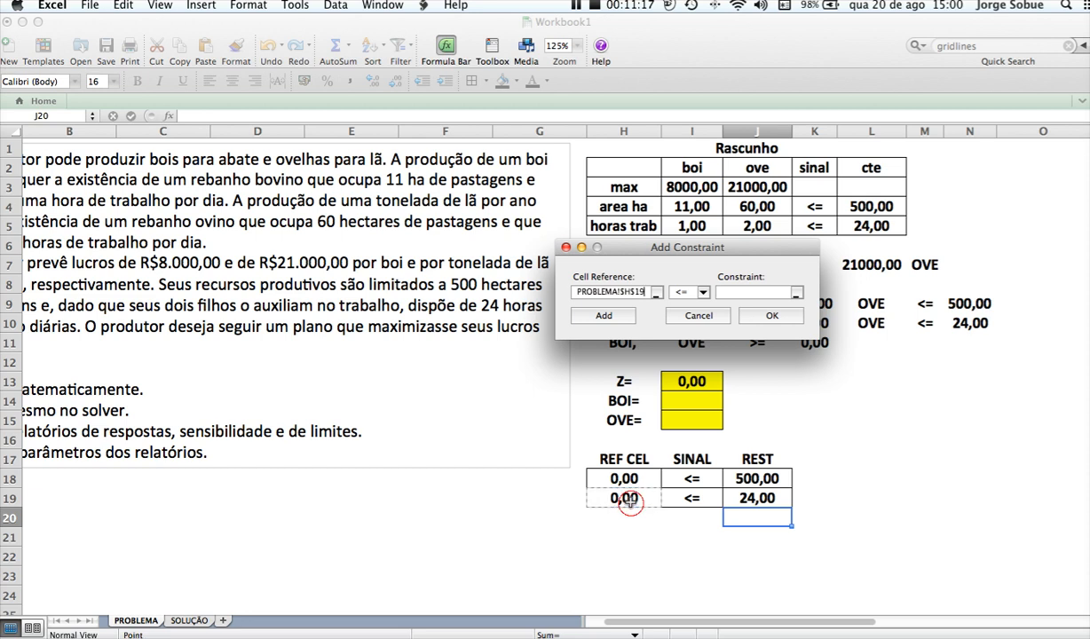
click(707, 302)
click(683, 293)
click(723, 300)
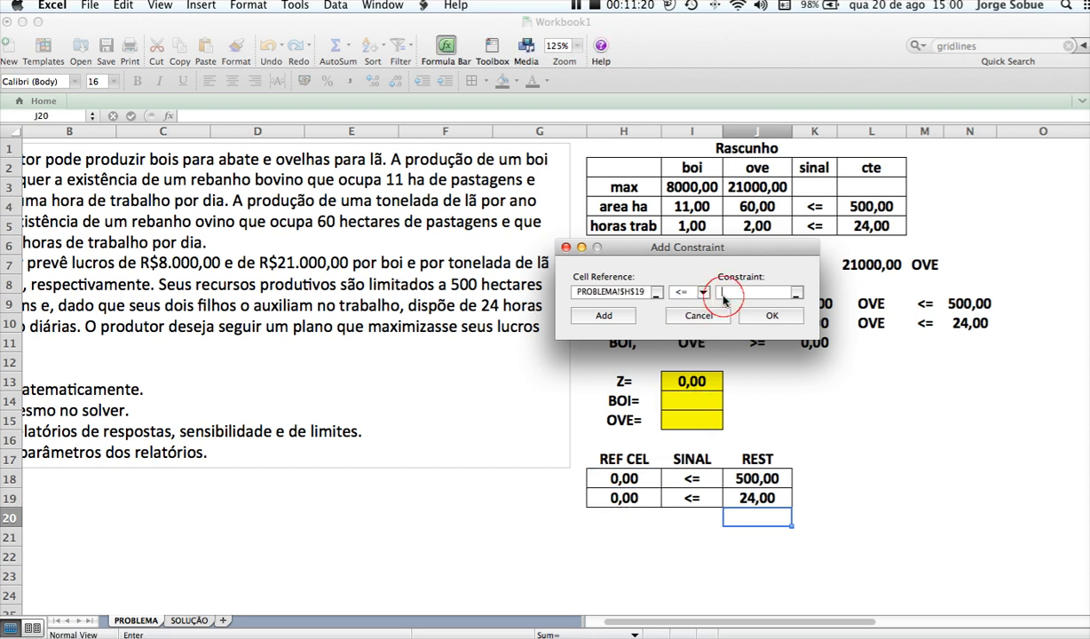
click(758, 499)
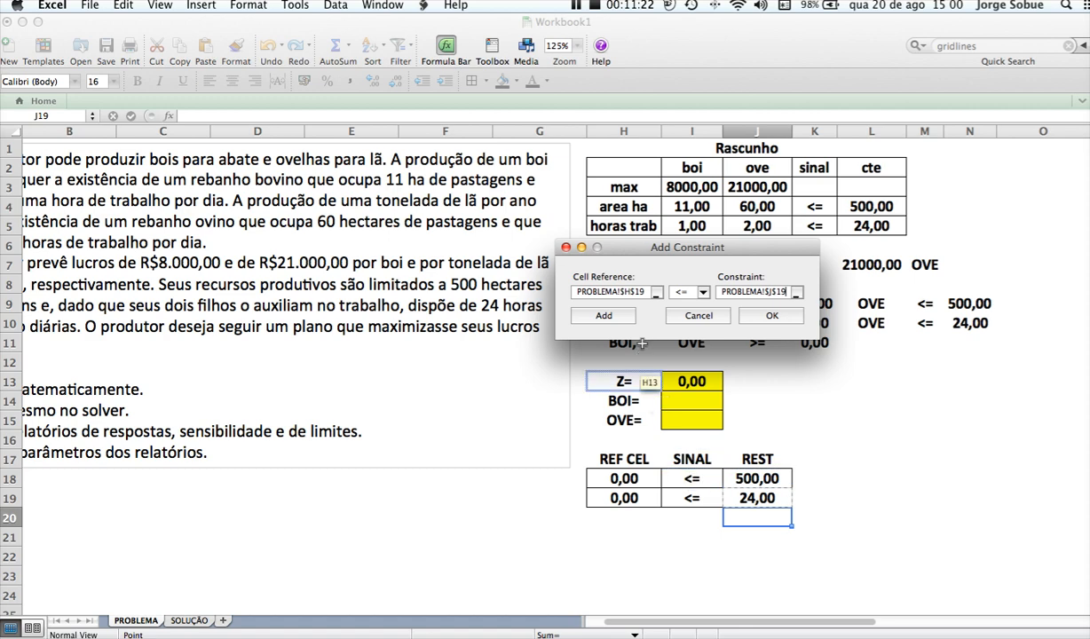
click(761, 317)
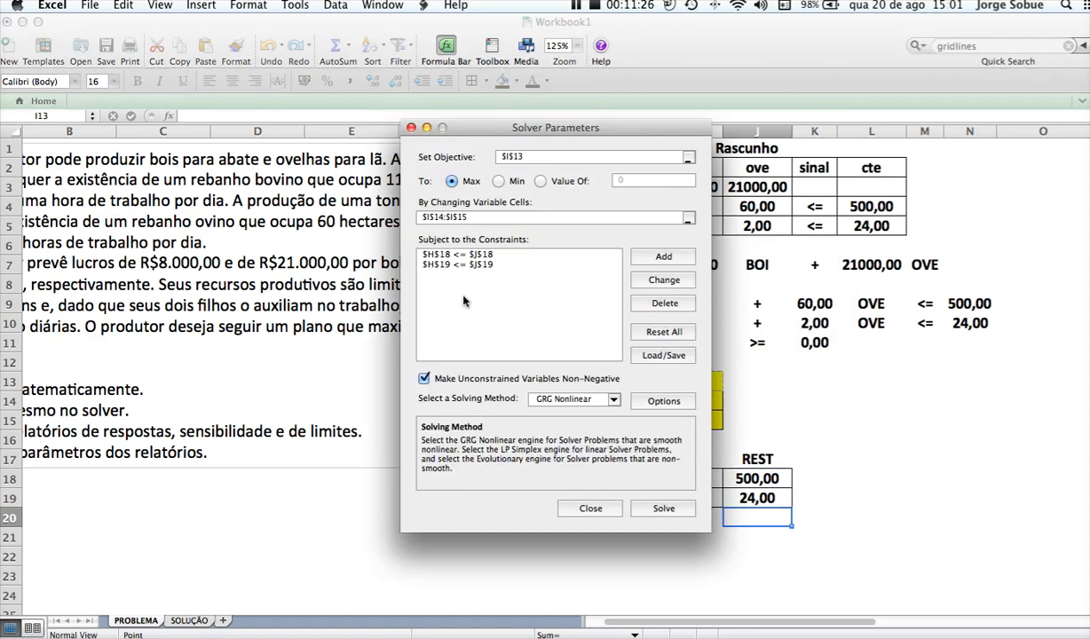
Keep unconstrained variables non-negative, choose the Simplex LP solving method and accept the default Solver options
drag(457, 127, 313, 102)
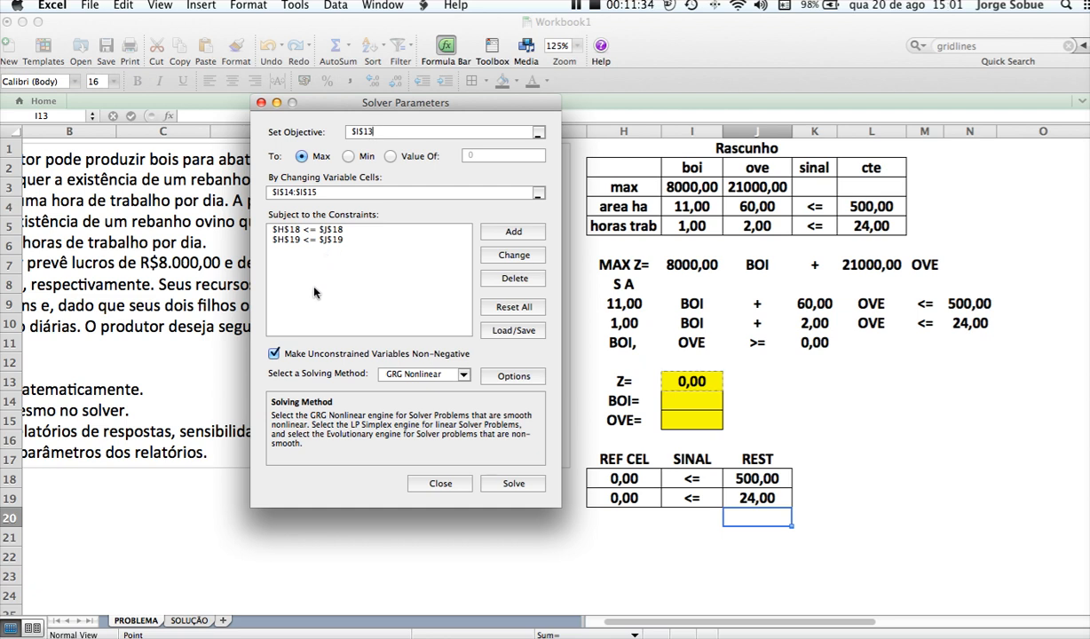
click(275, 354)
click(274, 355)
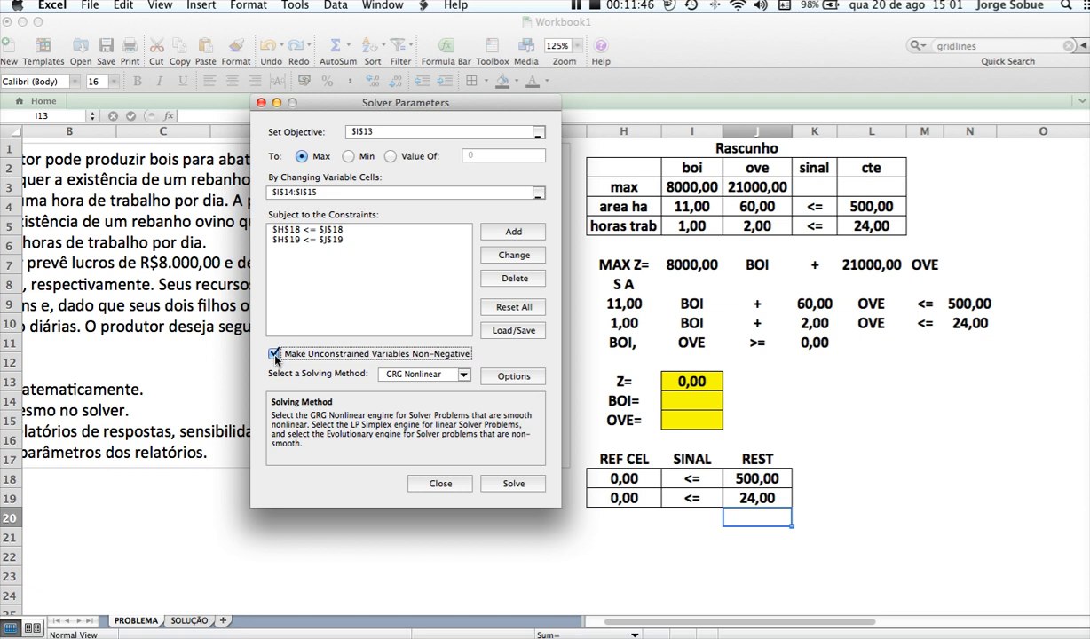
click(463, 375)
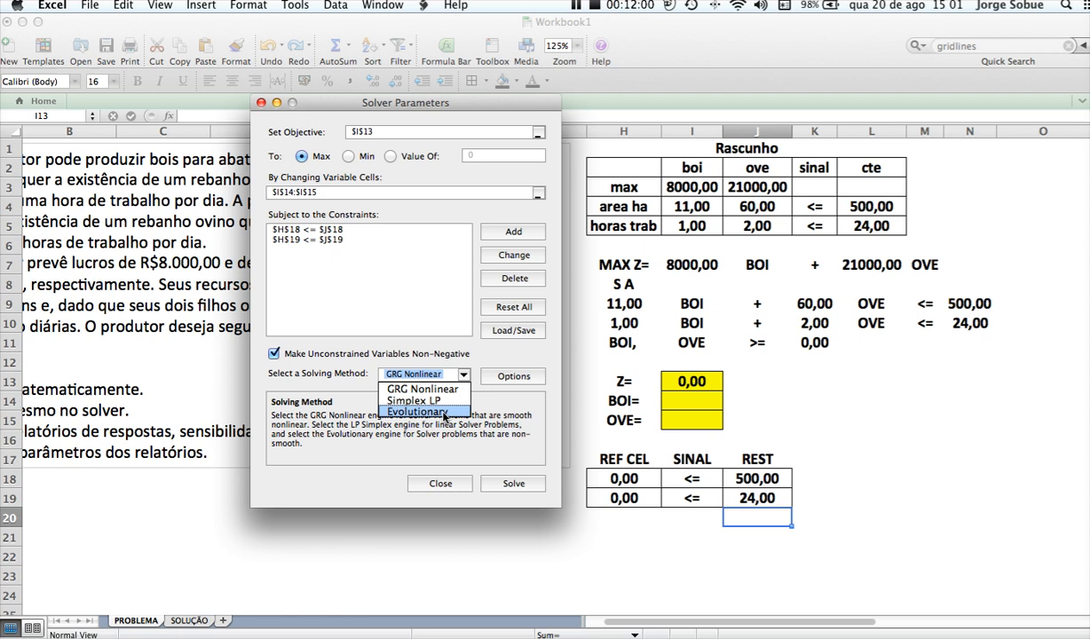
click(443, 403)
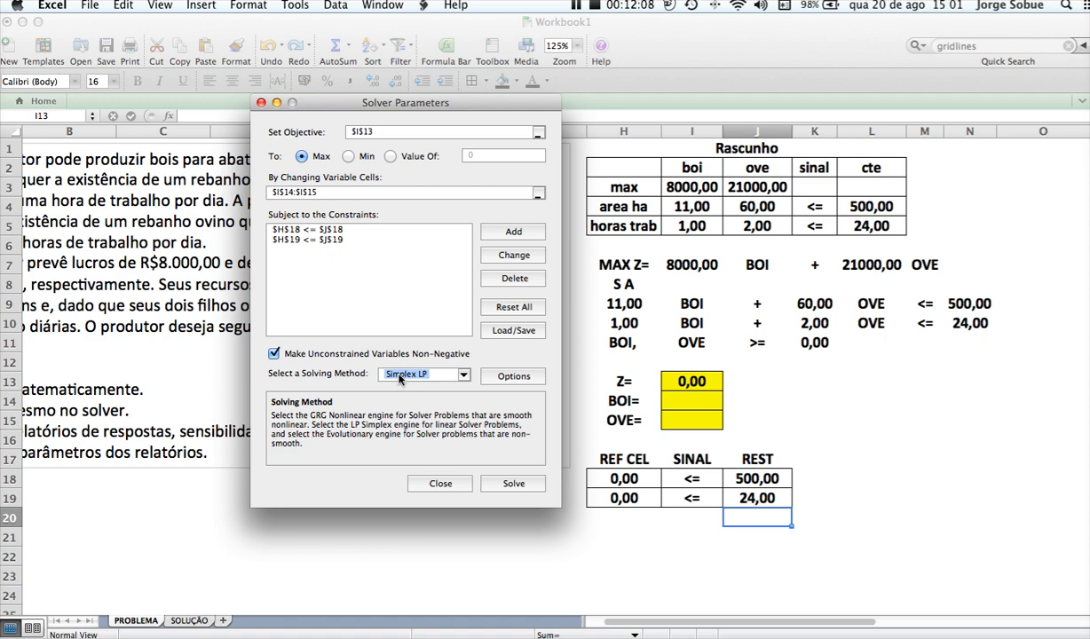
click(486, 374)
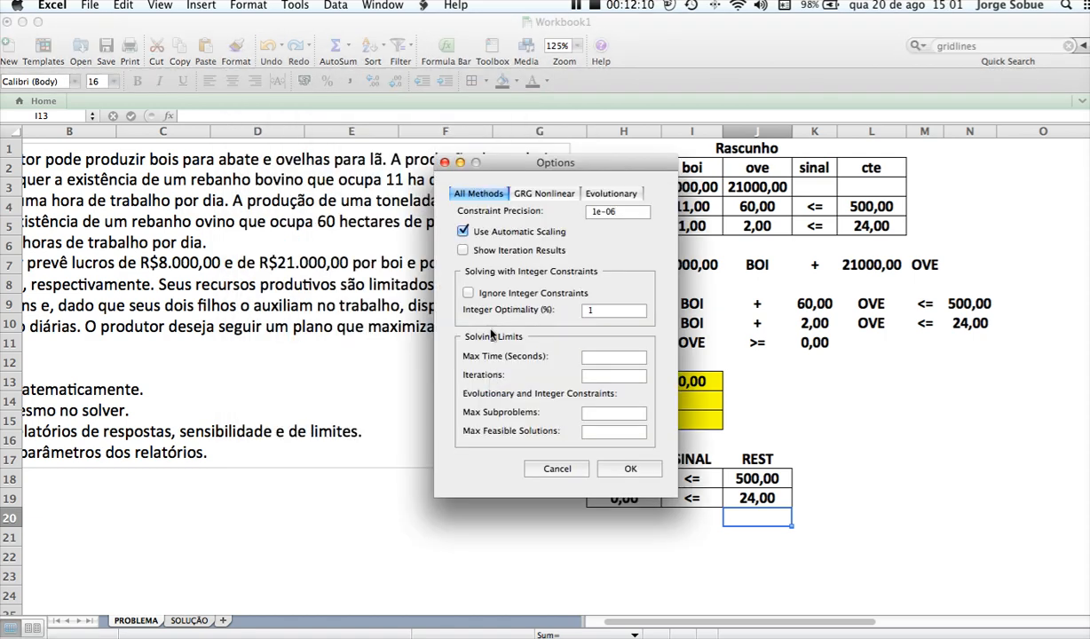
click(620, 474)
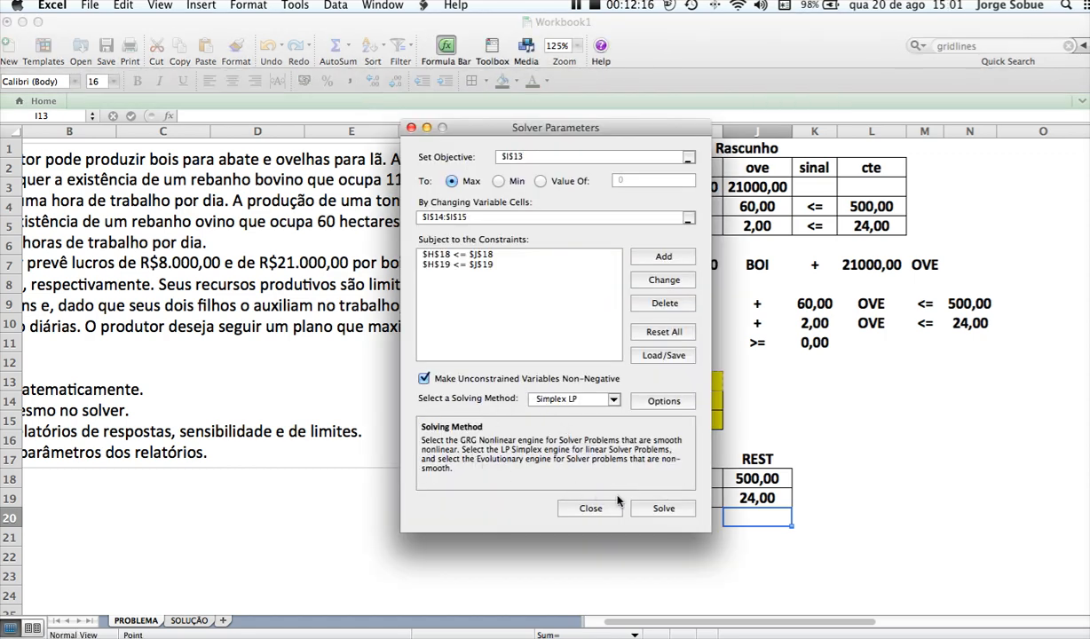
Solve the model, keeping the Solver solution and generating the Answer, Sensitivity and Limits reports
click(663, 509)
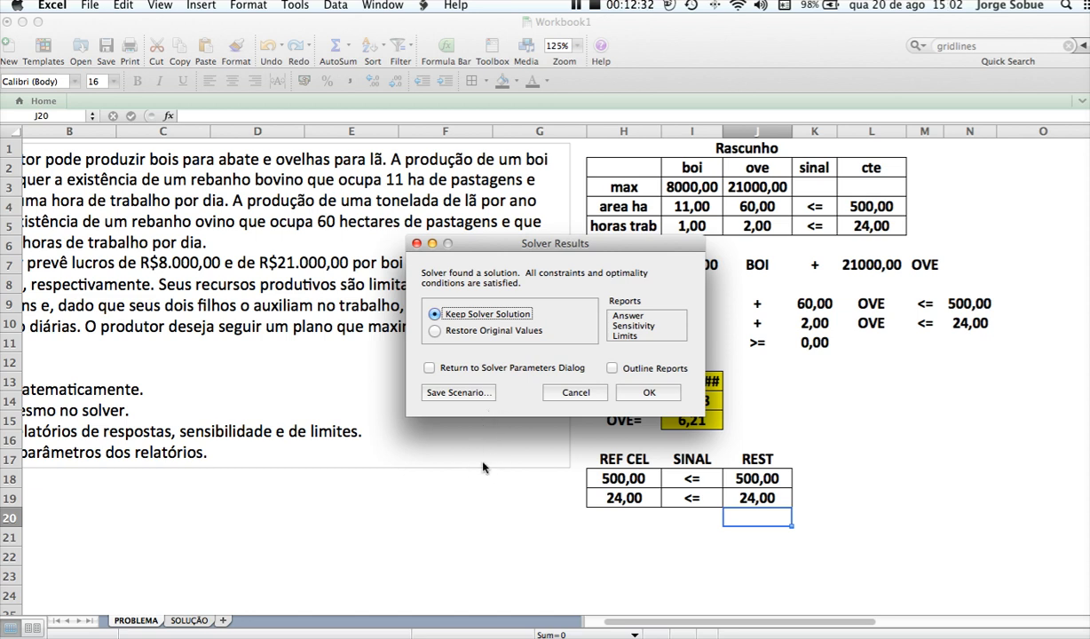
click(632, 316)
shift+click(632, 325)
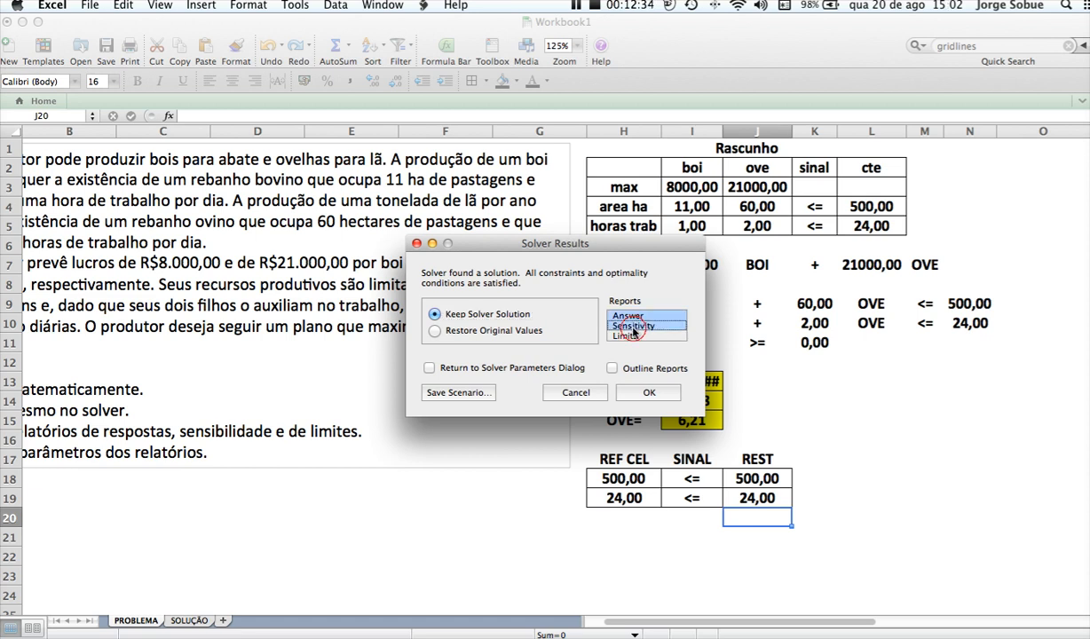
shift+click(632, 336)
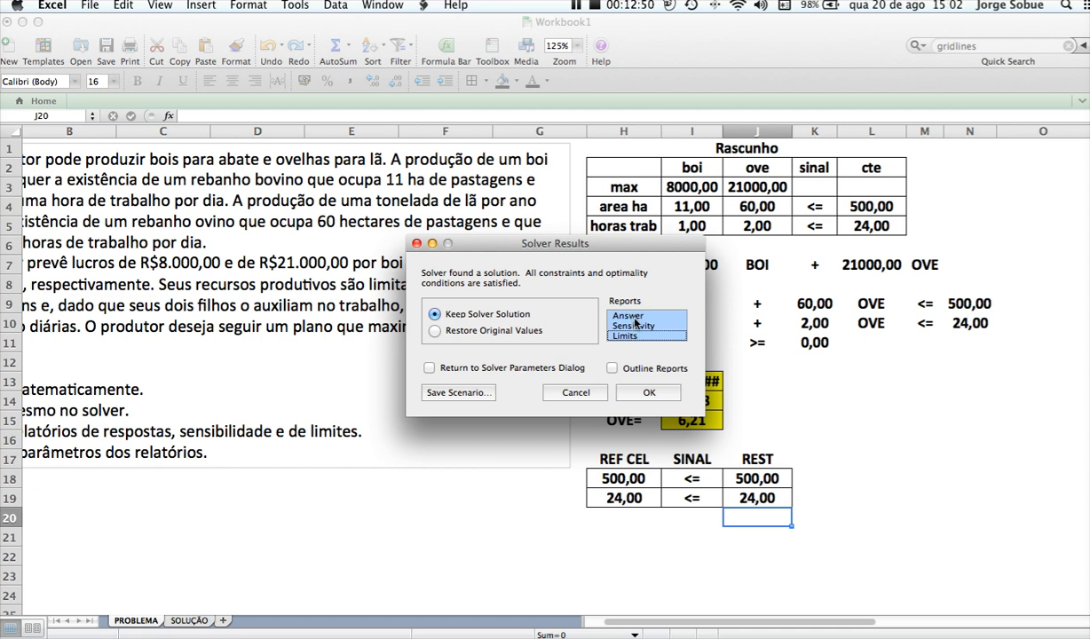
click(647, 394)
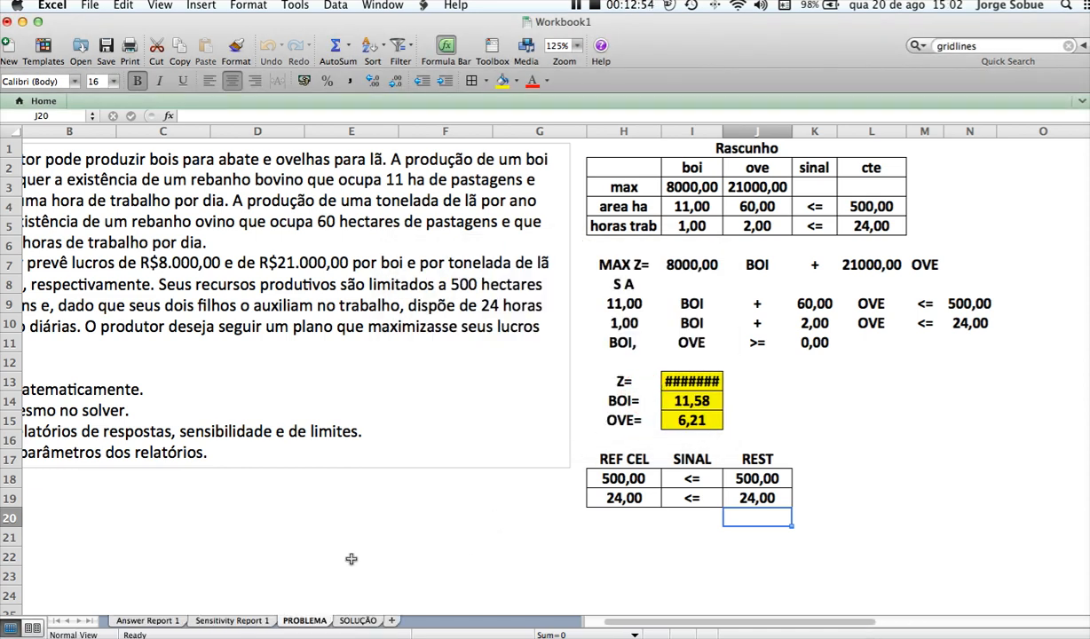
Review the generated Sensitivity, Limits and Answer report sheets
click(245, 624)
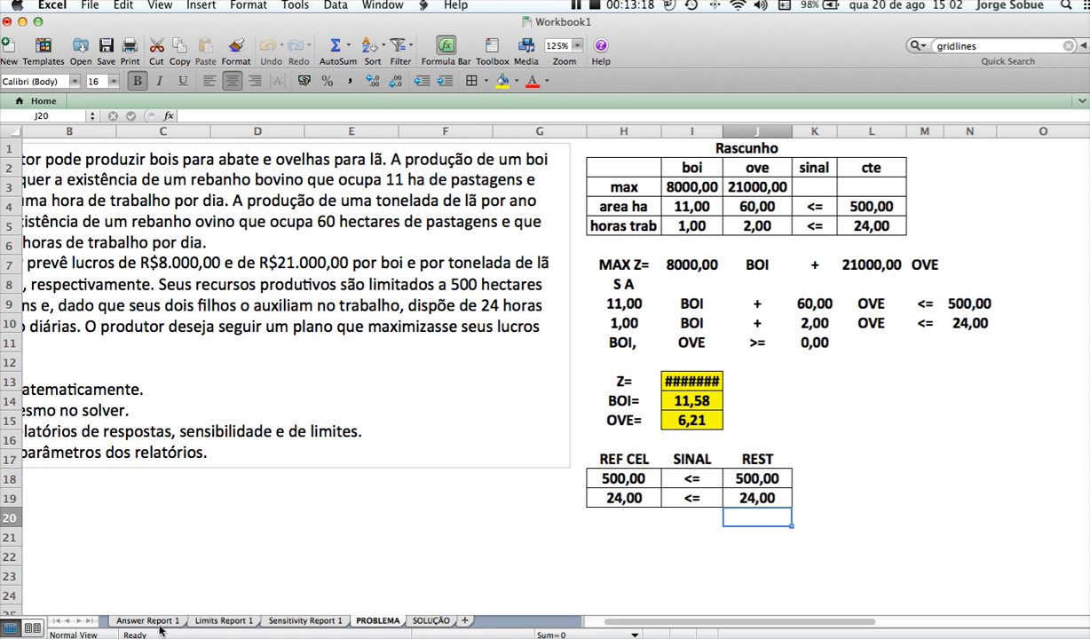
click(301, 620)
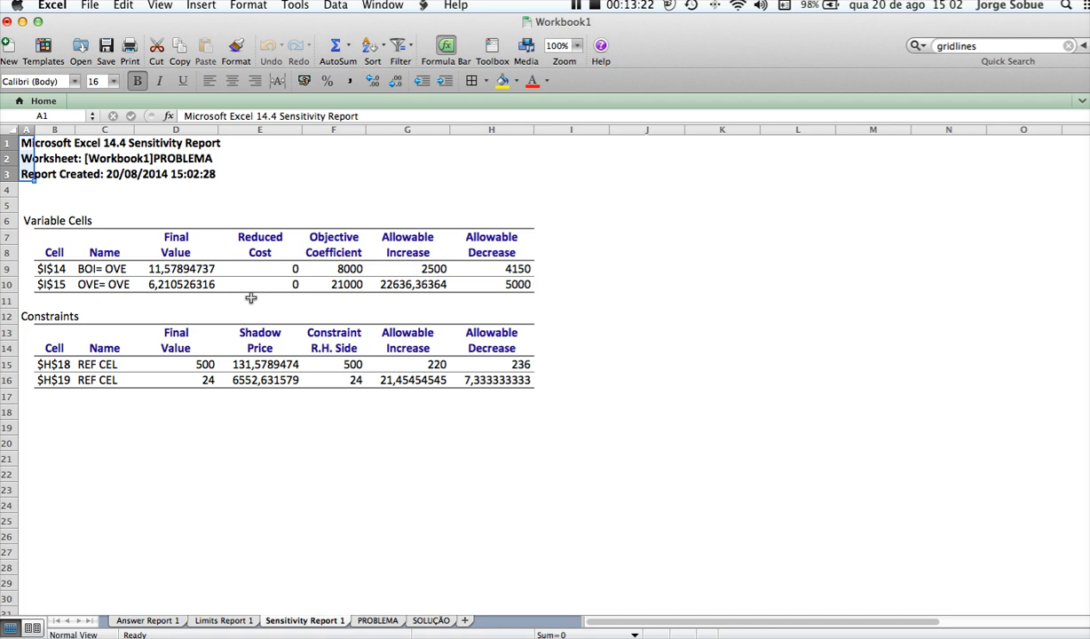
click(29, 148)
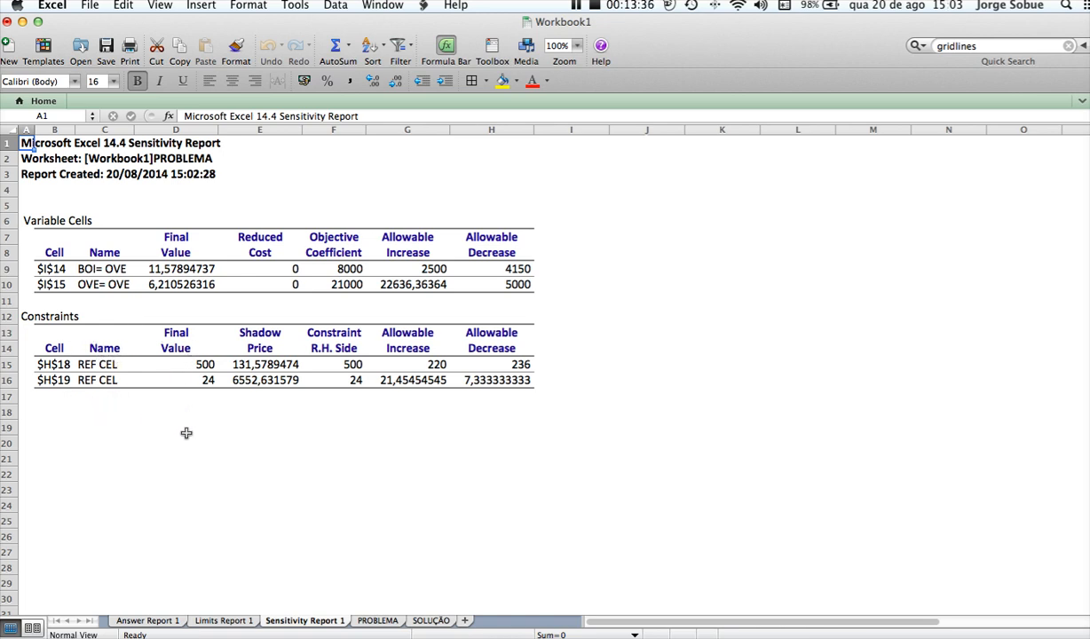
click(221, 624)
click(164, 624)
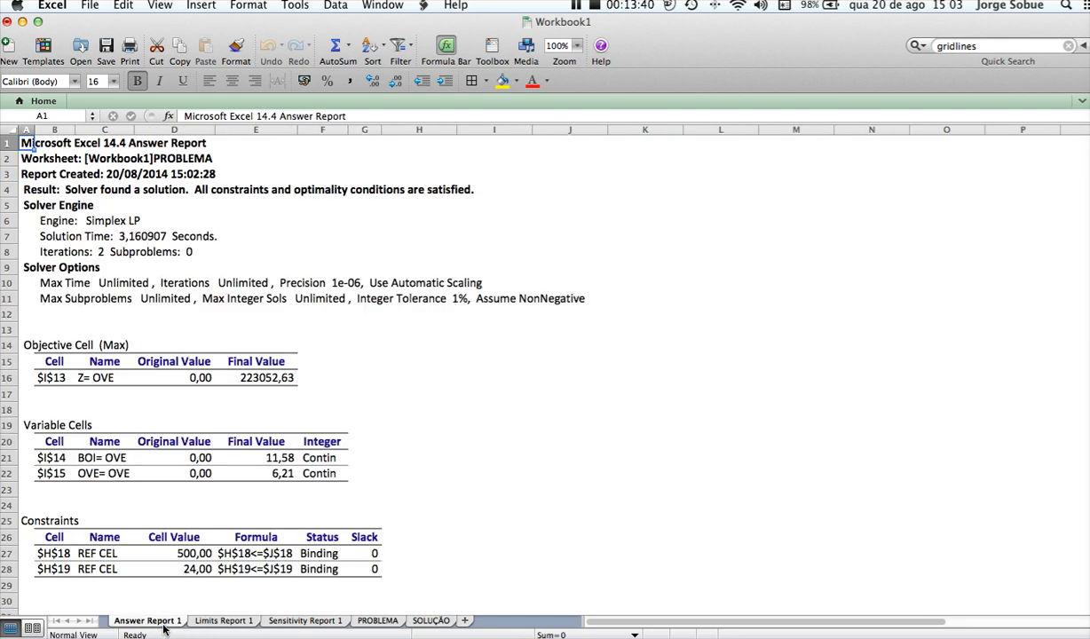
Return to the PROBLEMA sheet and autofit column I to show the full Z value
click(391, 624)
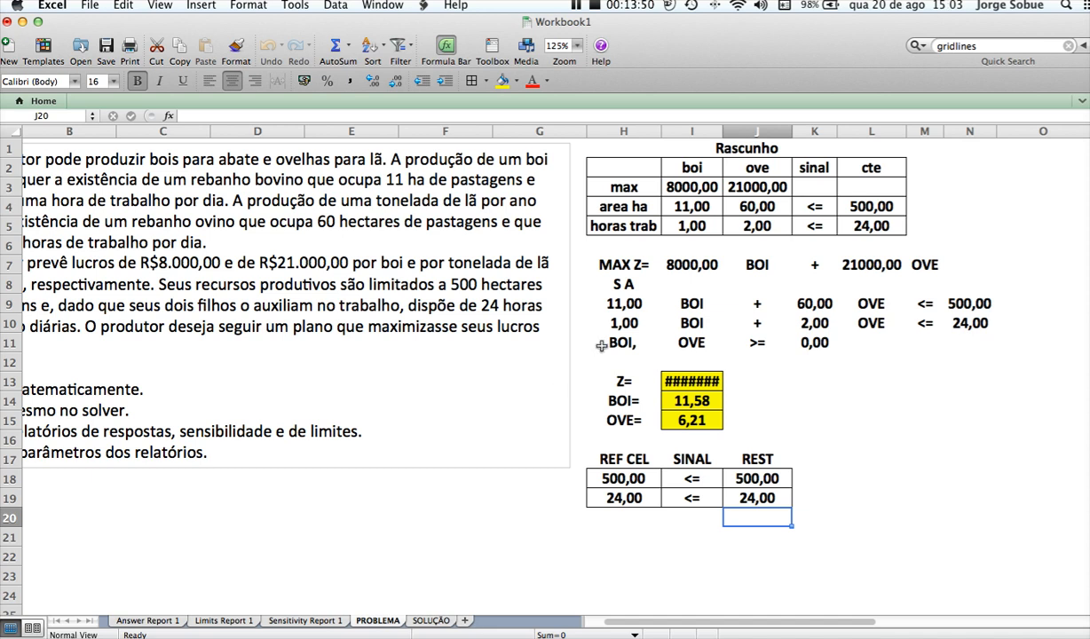
double_click(722, 131)
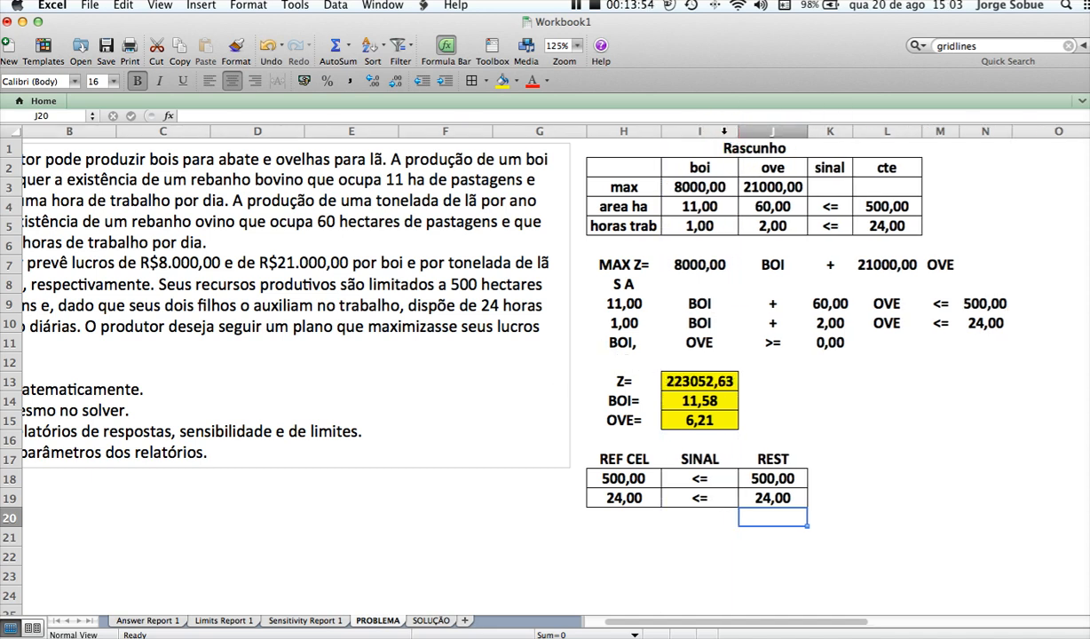